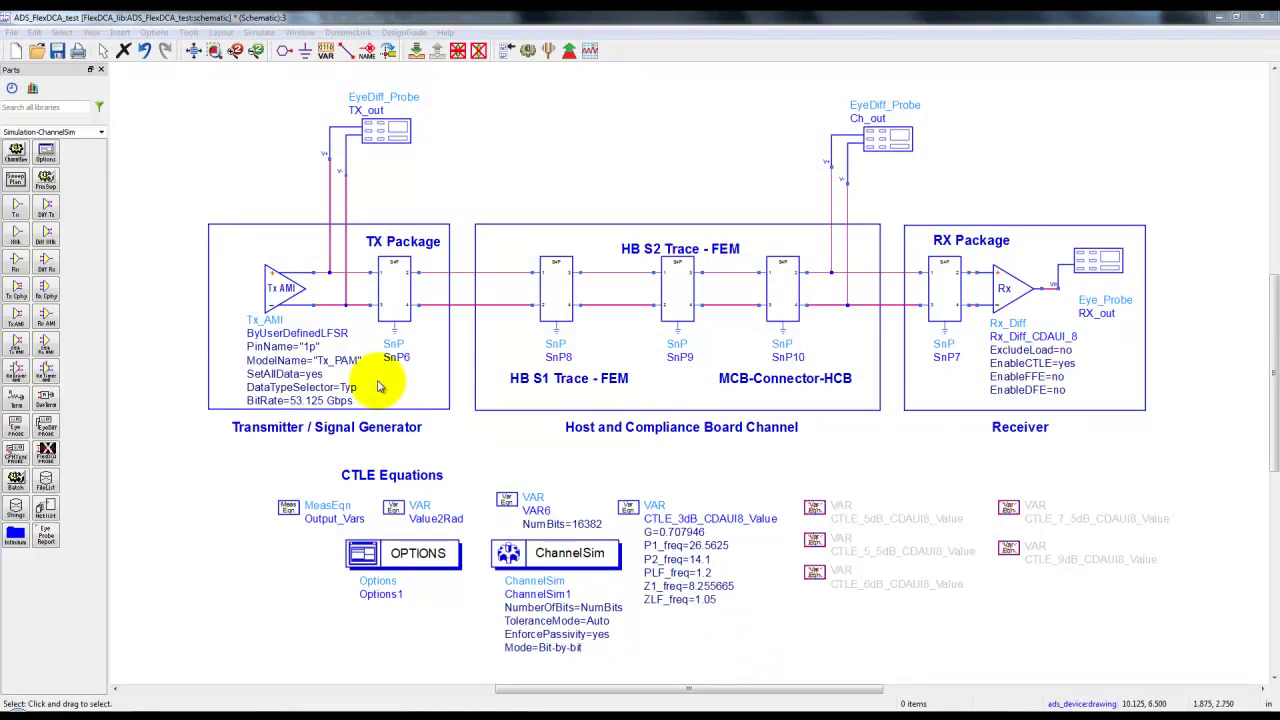
Review the TX_out, Ch_out and RX_out eye probes, then run the ChannelSim simulation.
left_click(378, 142)
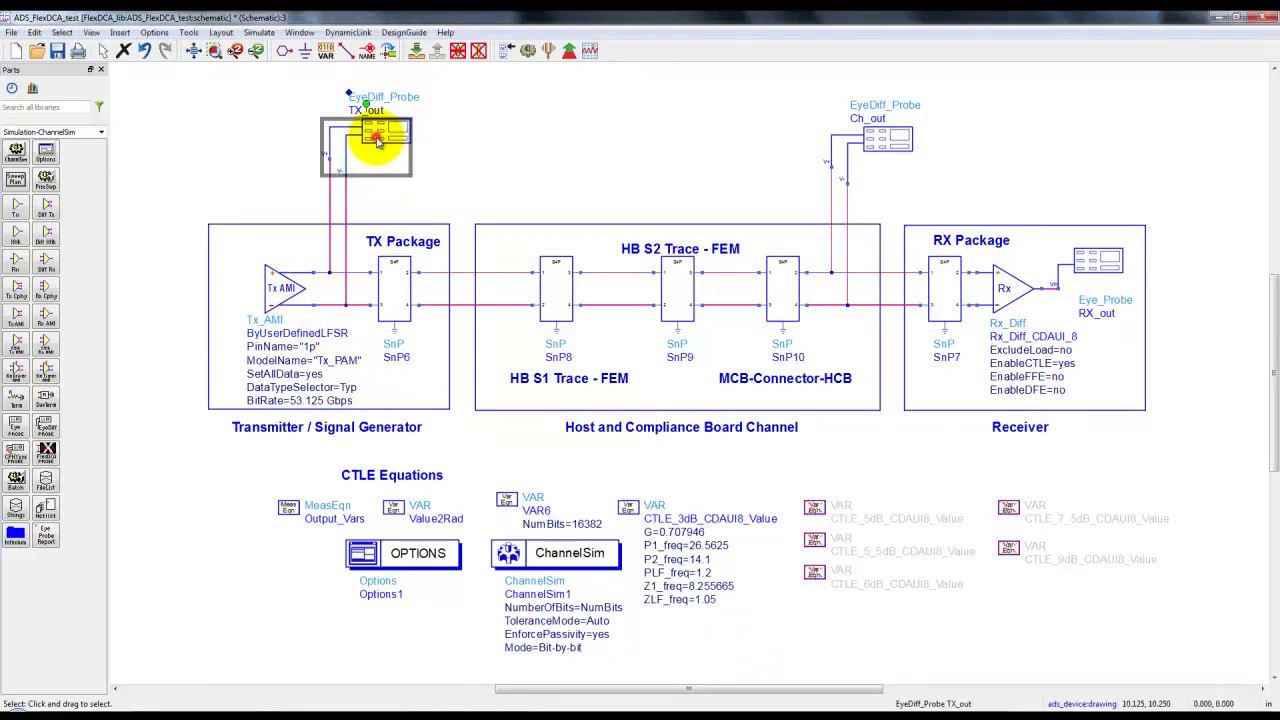
left_click(866, 143)
left_click(1108, 262)
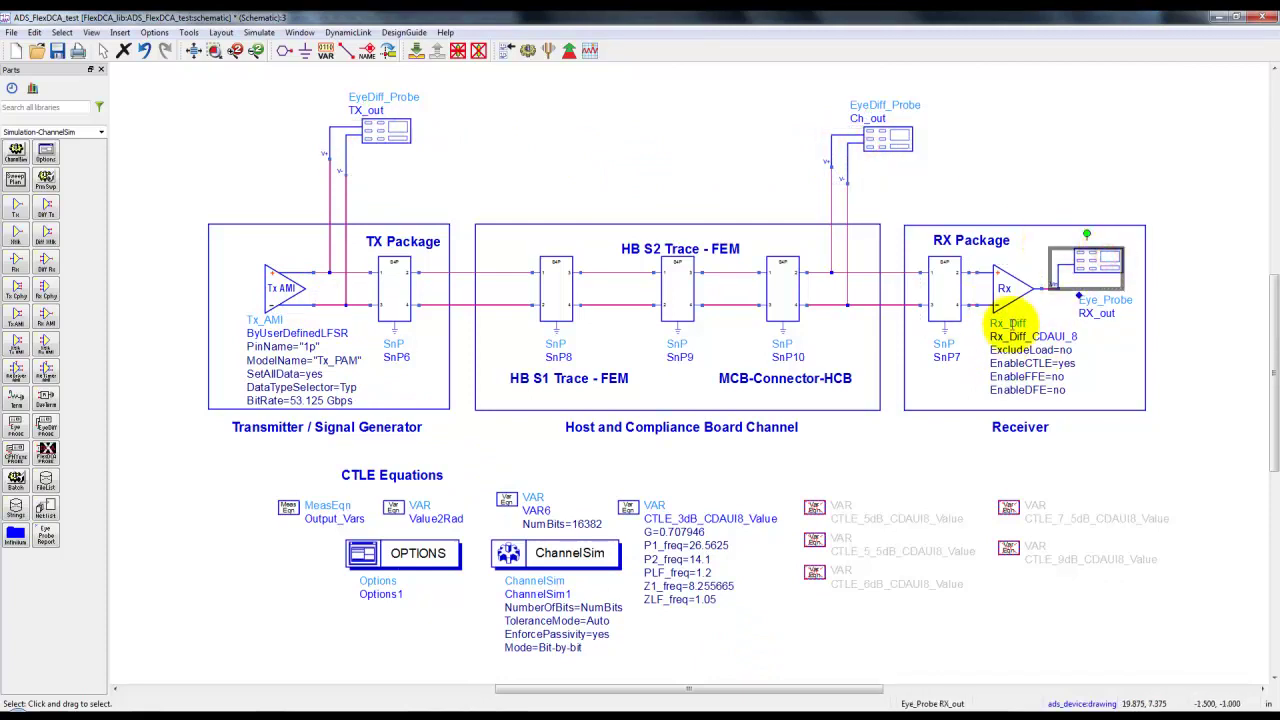
left_click(708, 166)
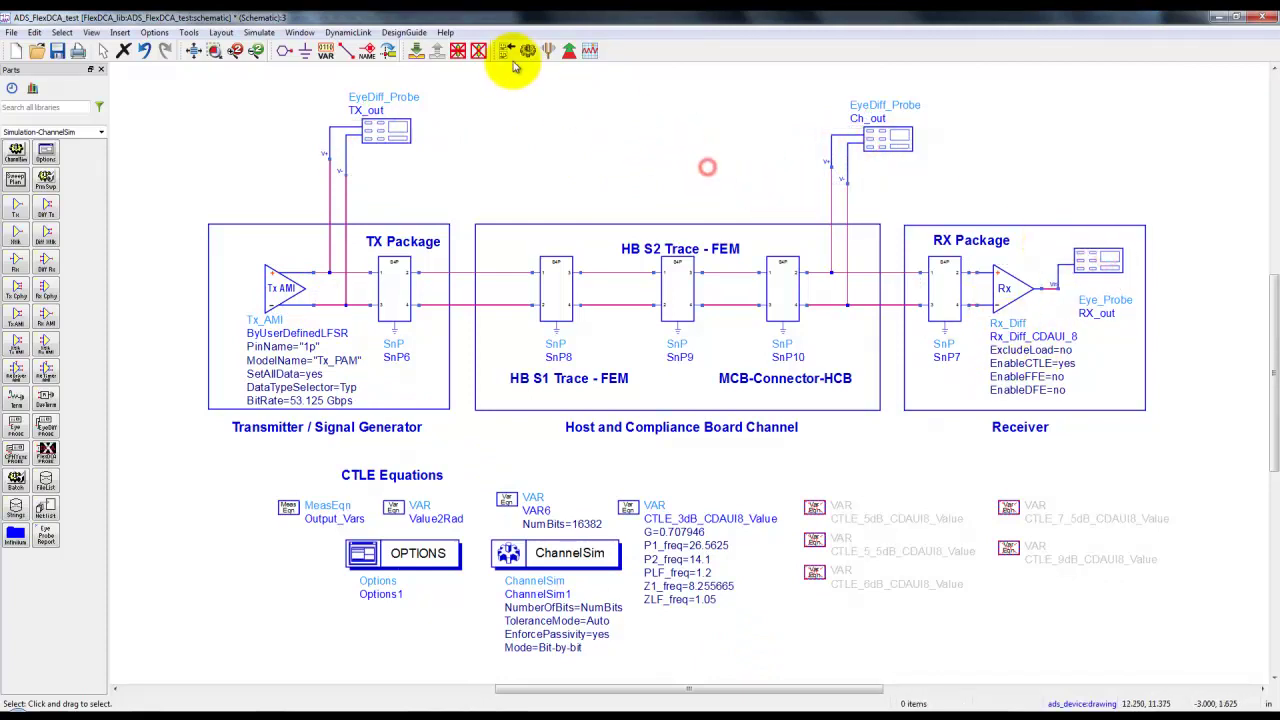
left_click(526, 55)
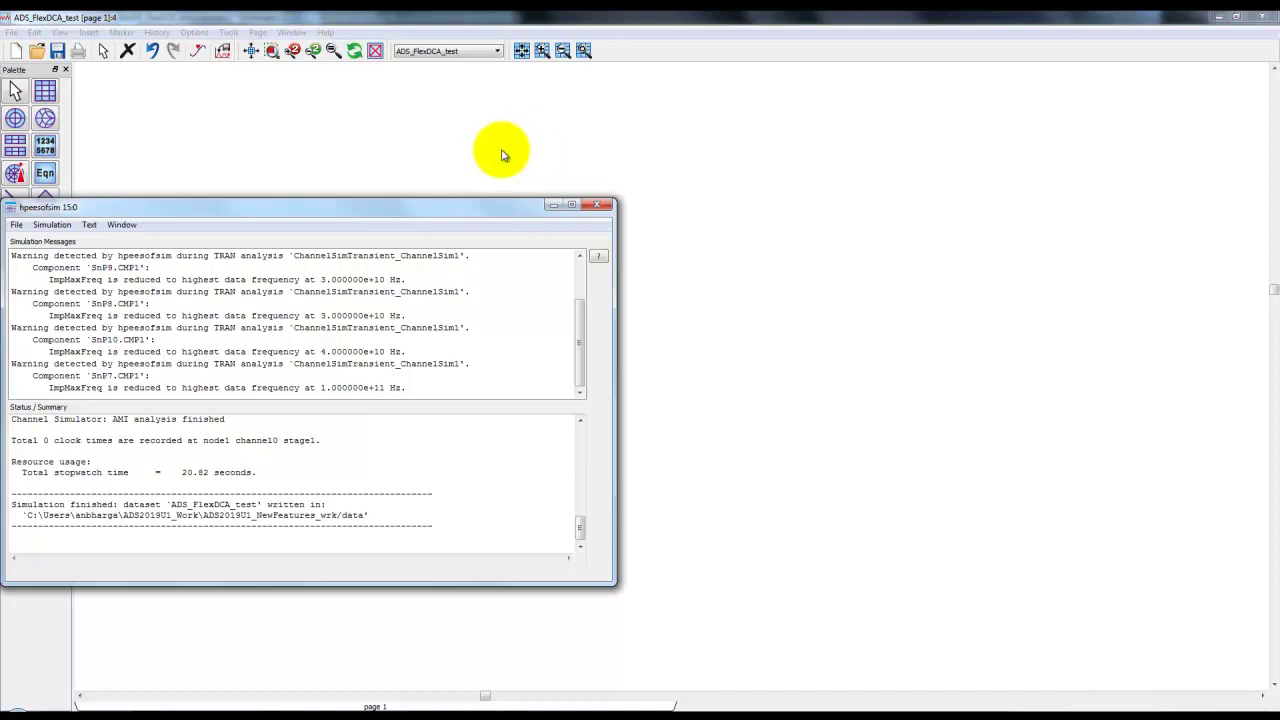
Add a rectangular plot at the page's top-left showing TX_out.Density.
left_click(503, 155)
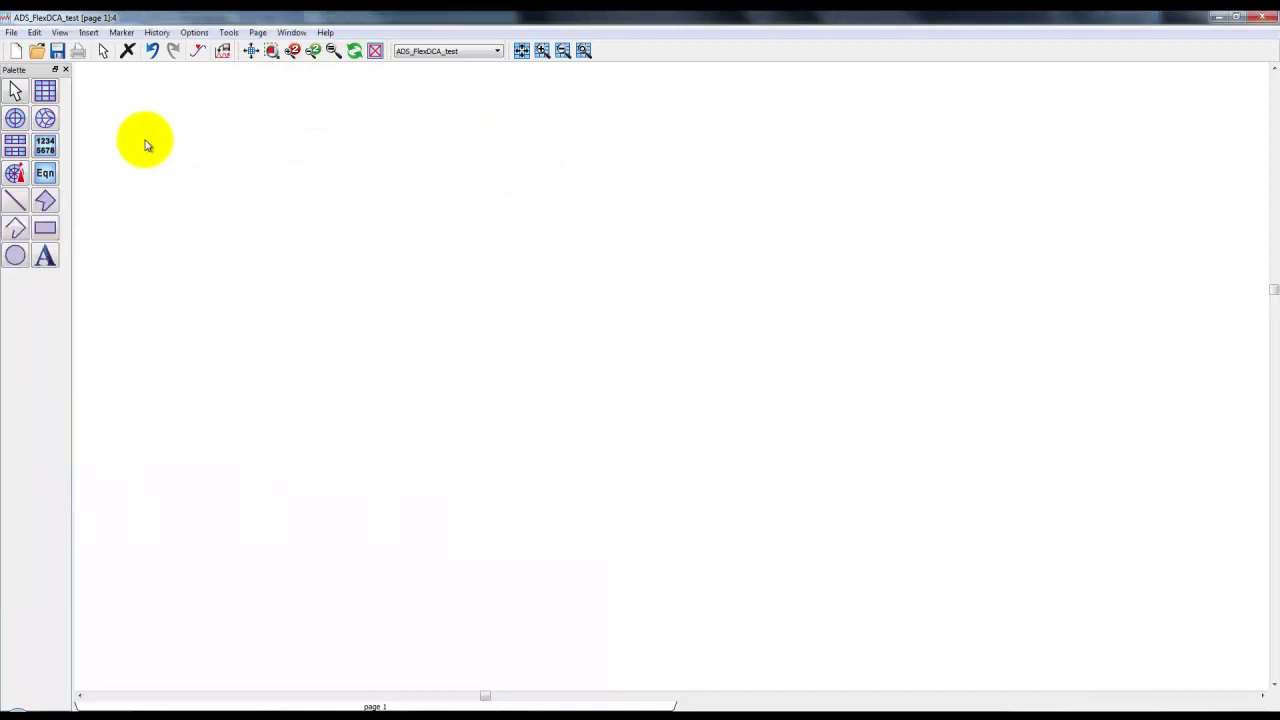
left_click(45, 90)
left_click(168, 118)
left_click(418, 269)
type("den")
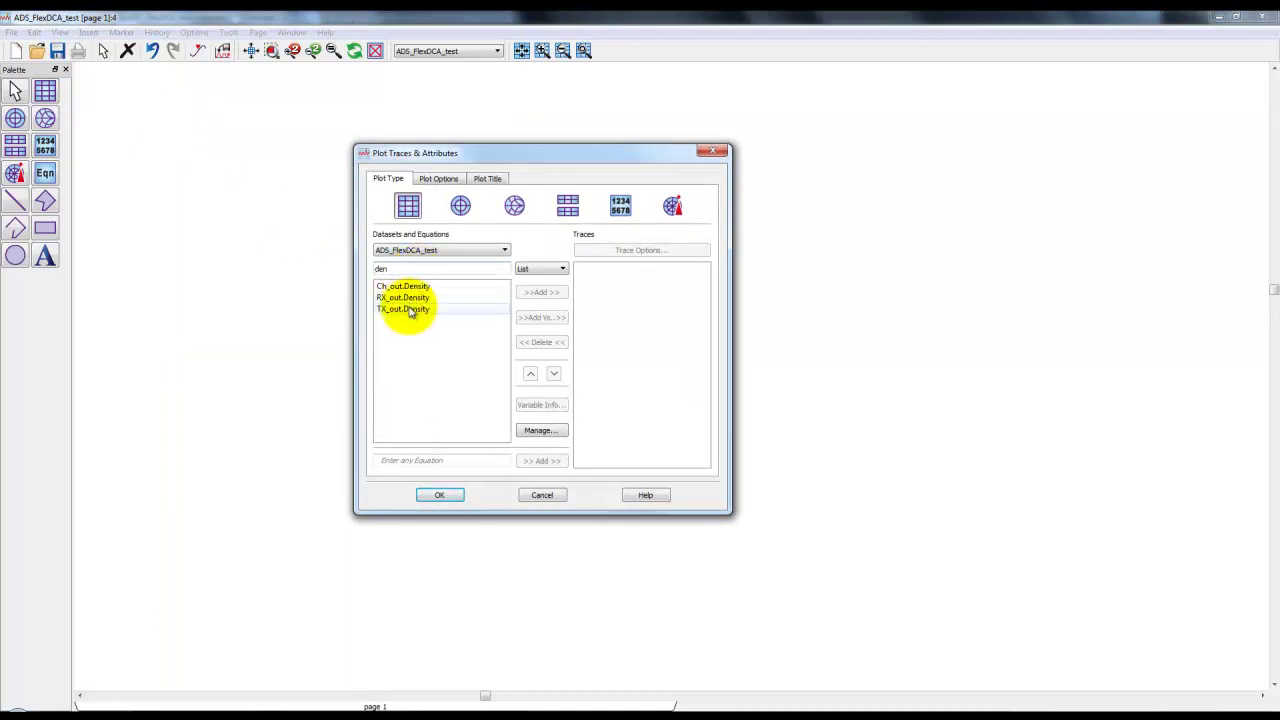
double_click(408, 309)
left_click(439, 495)
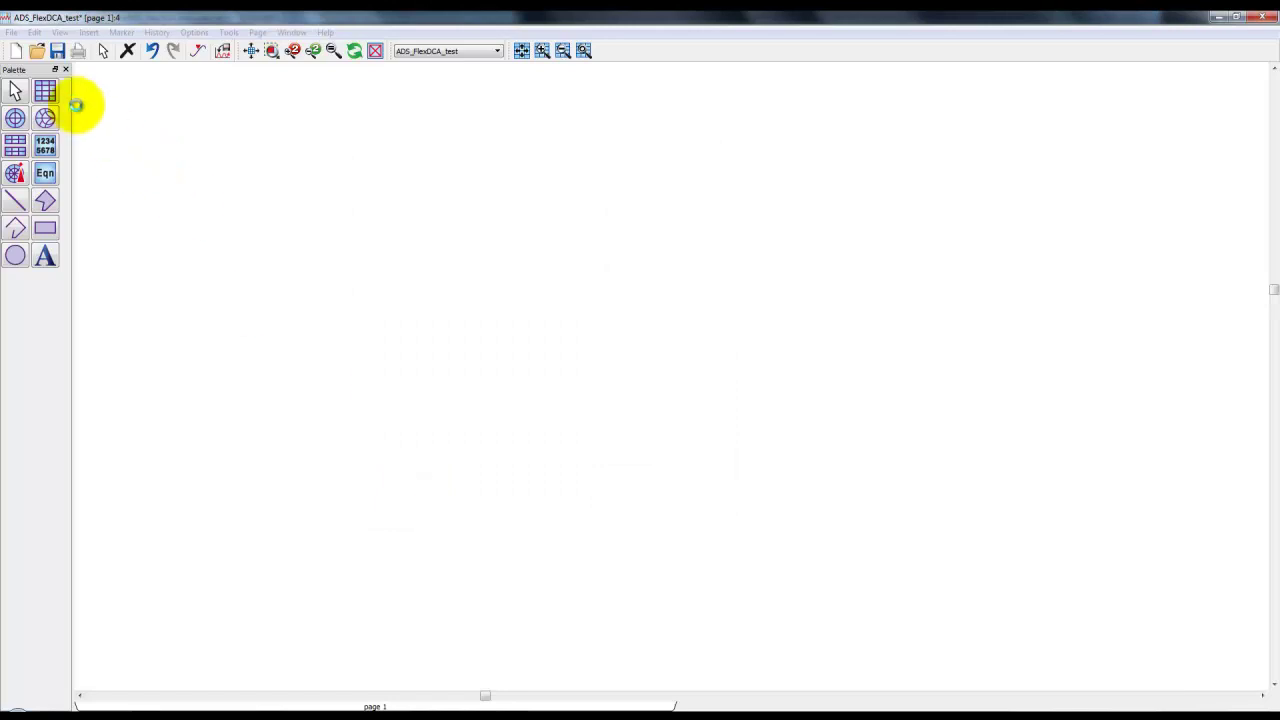
Add a second plot to the right of the first, showing Ch_out.Density.
left_click(45, 90)
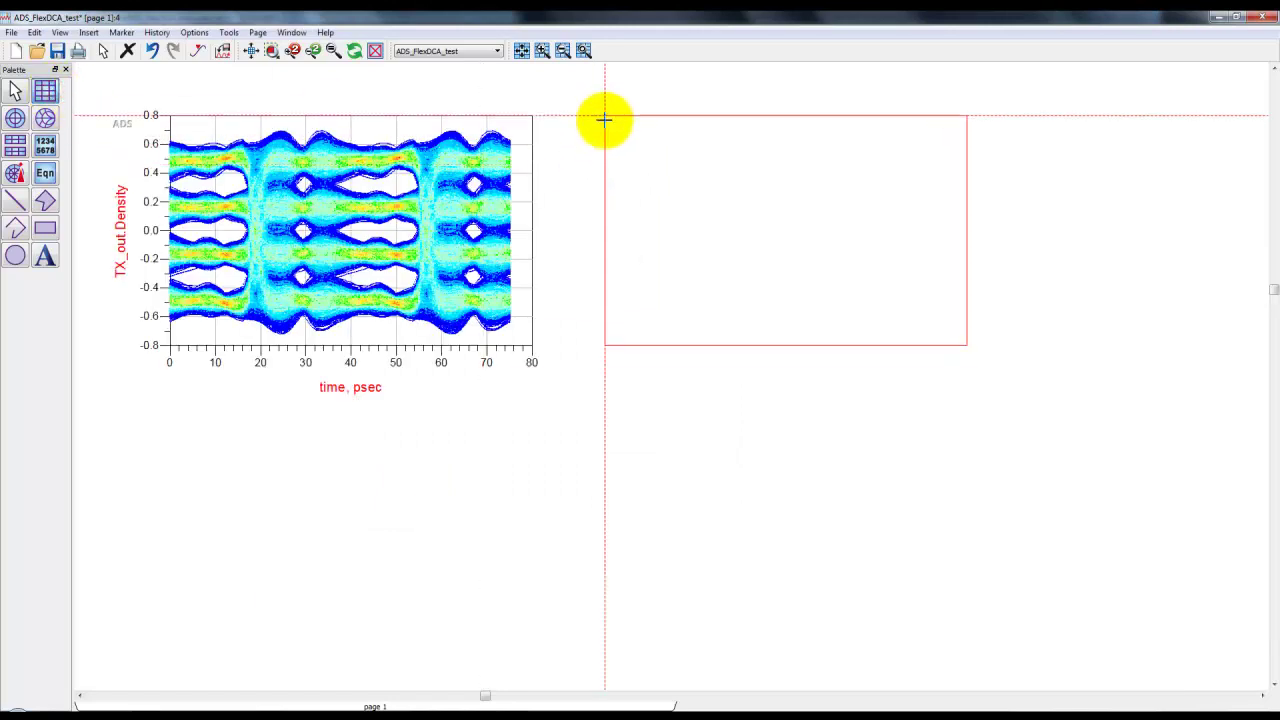
left_click(604, 112)
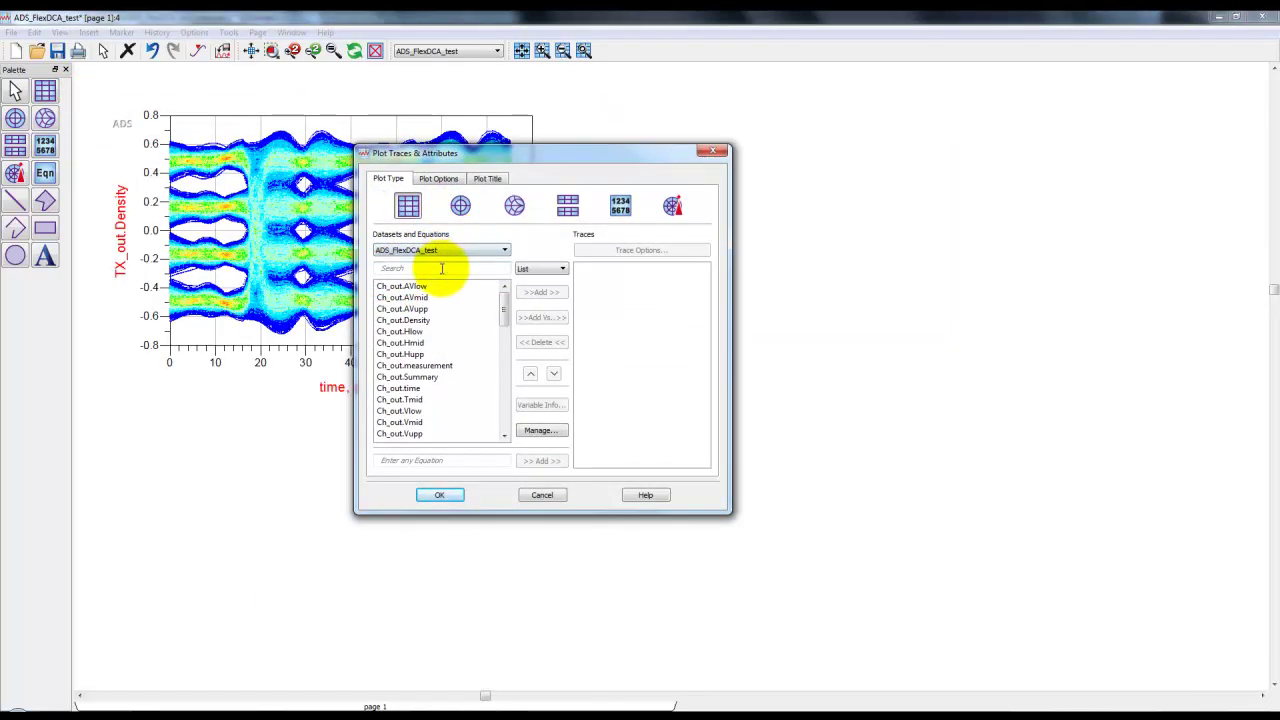
type("densi")
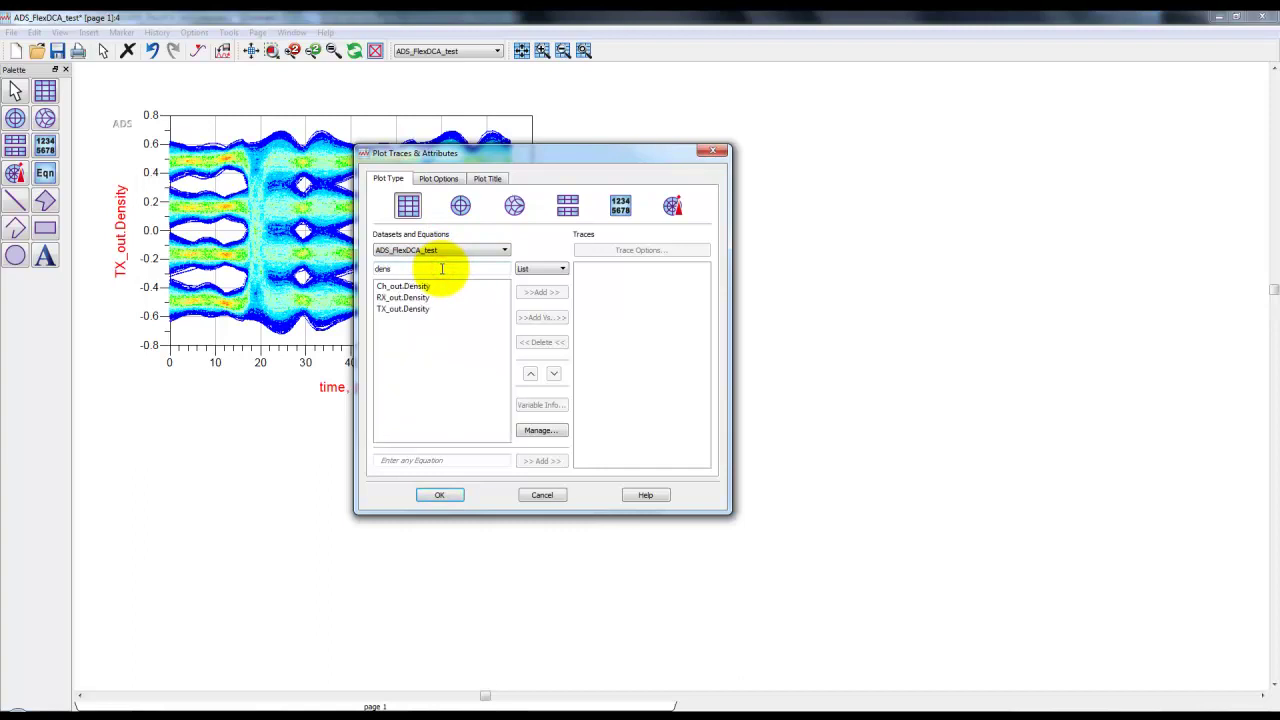
double_click(412, 286)
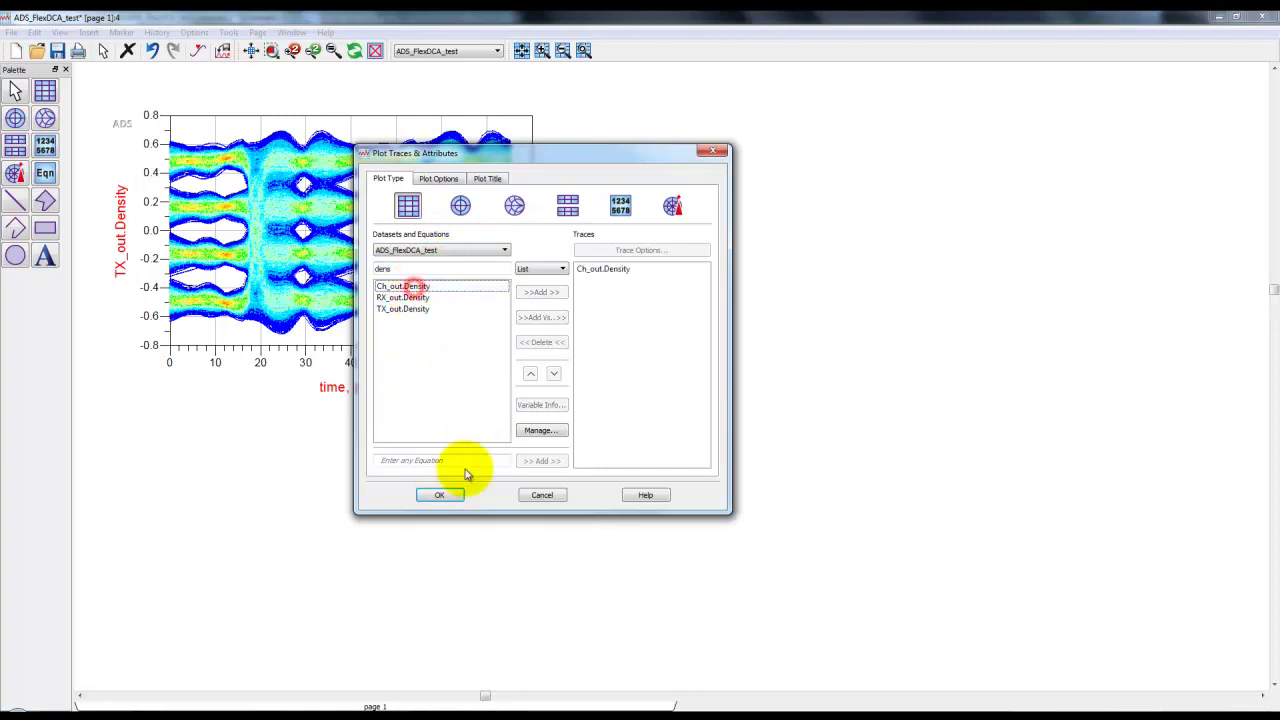
left_click(440, 492)
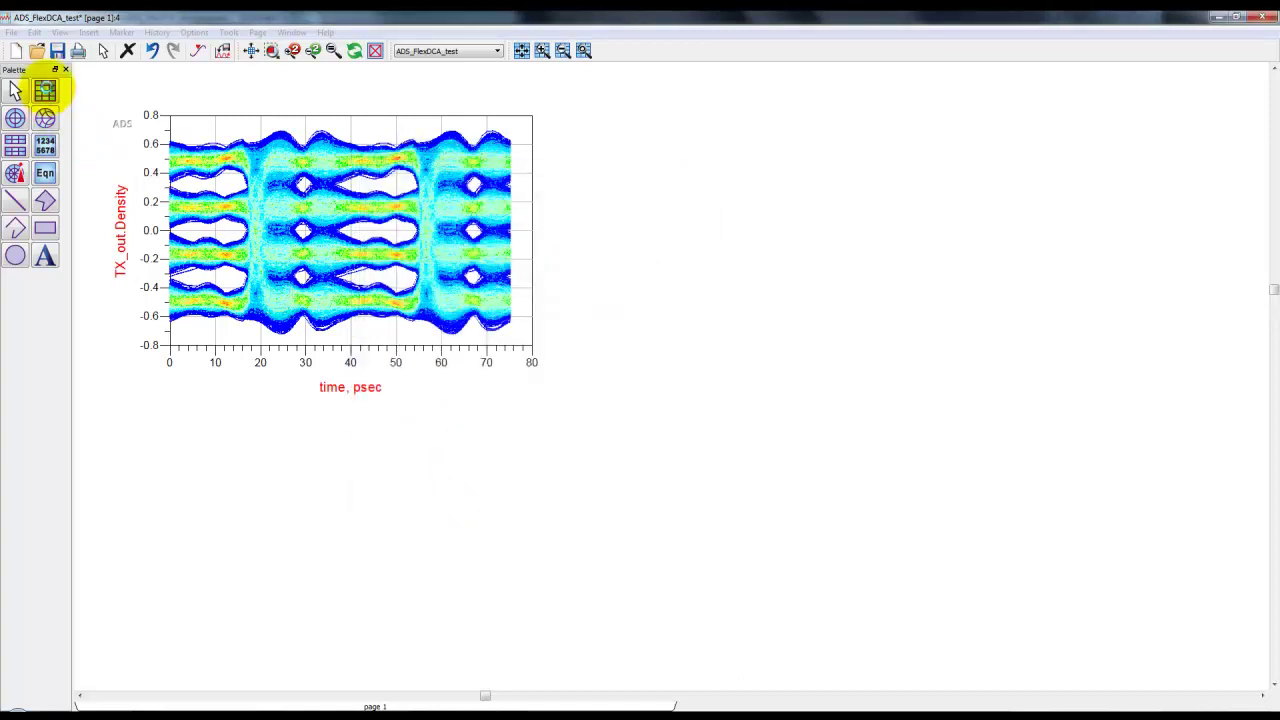
Add a third plot below the TX_out plot, showing RX_out.Density.
left_click(45, 90)
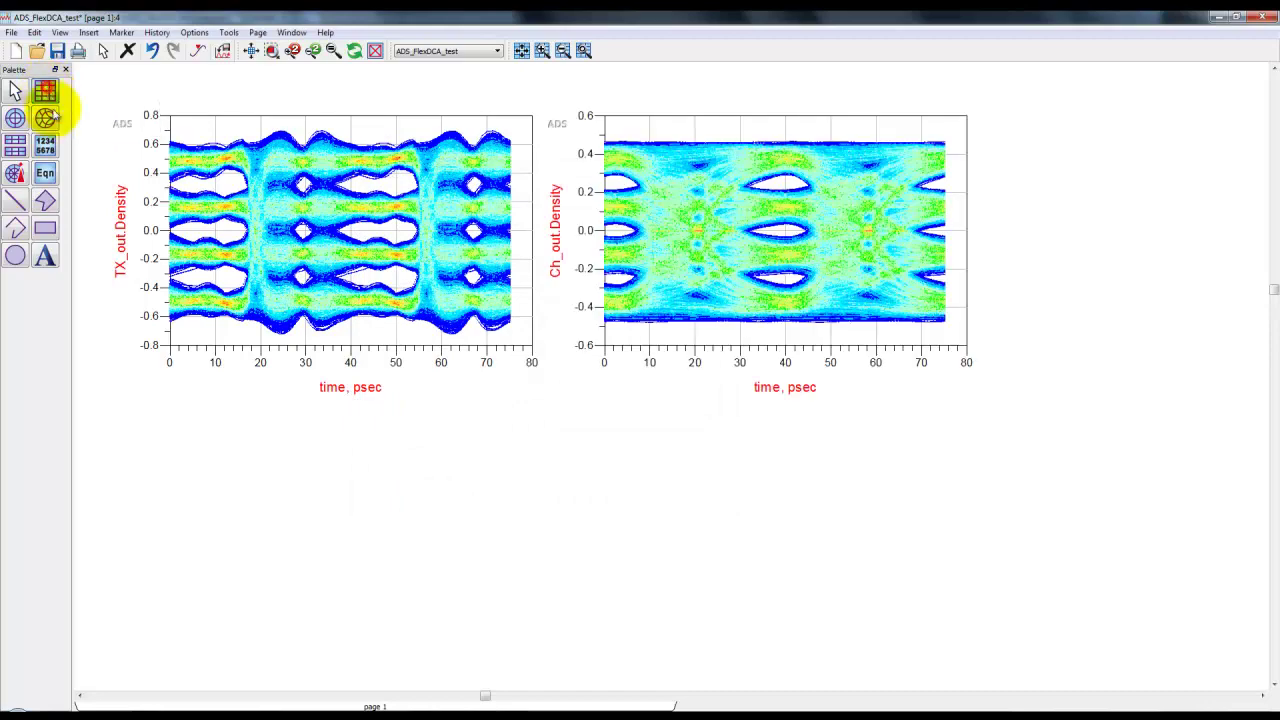
left_click(168, 409)
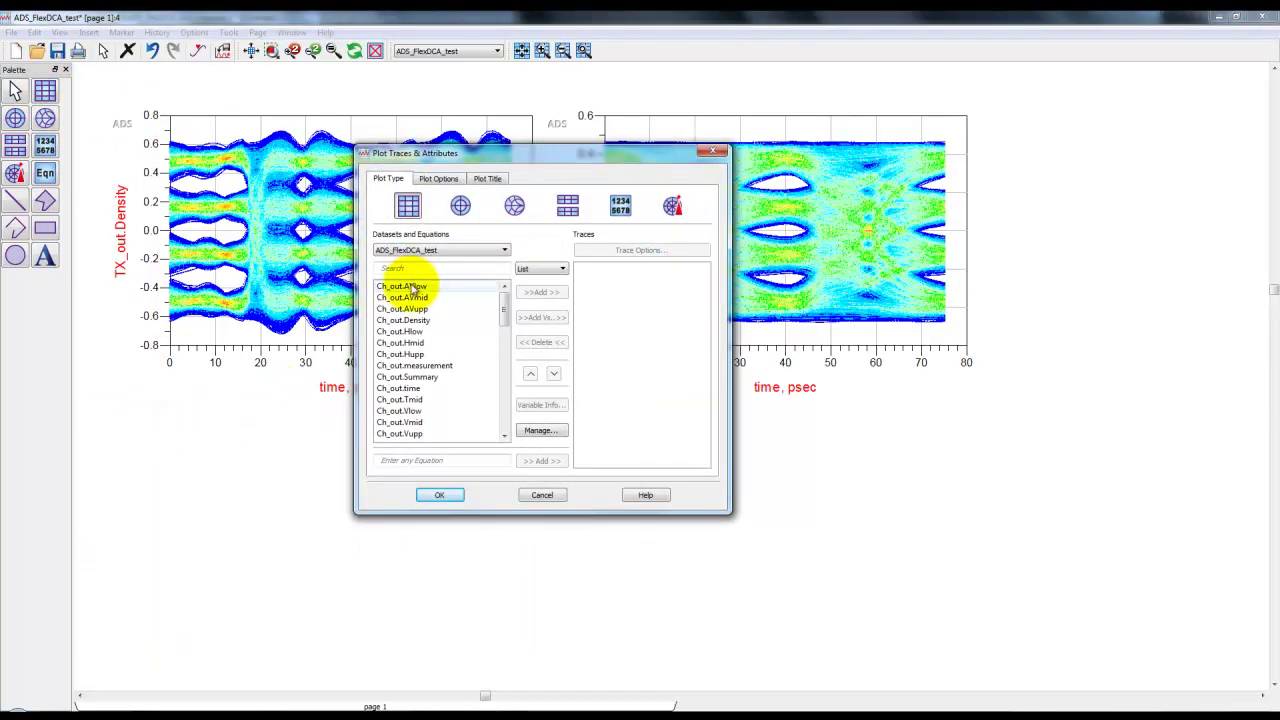
left_click(424, 268)
type("den")
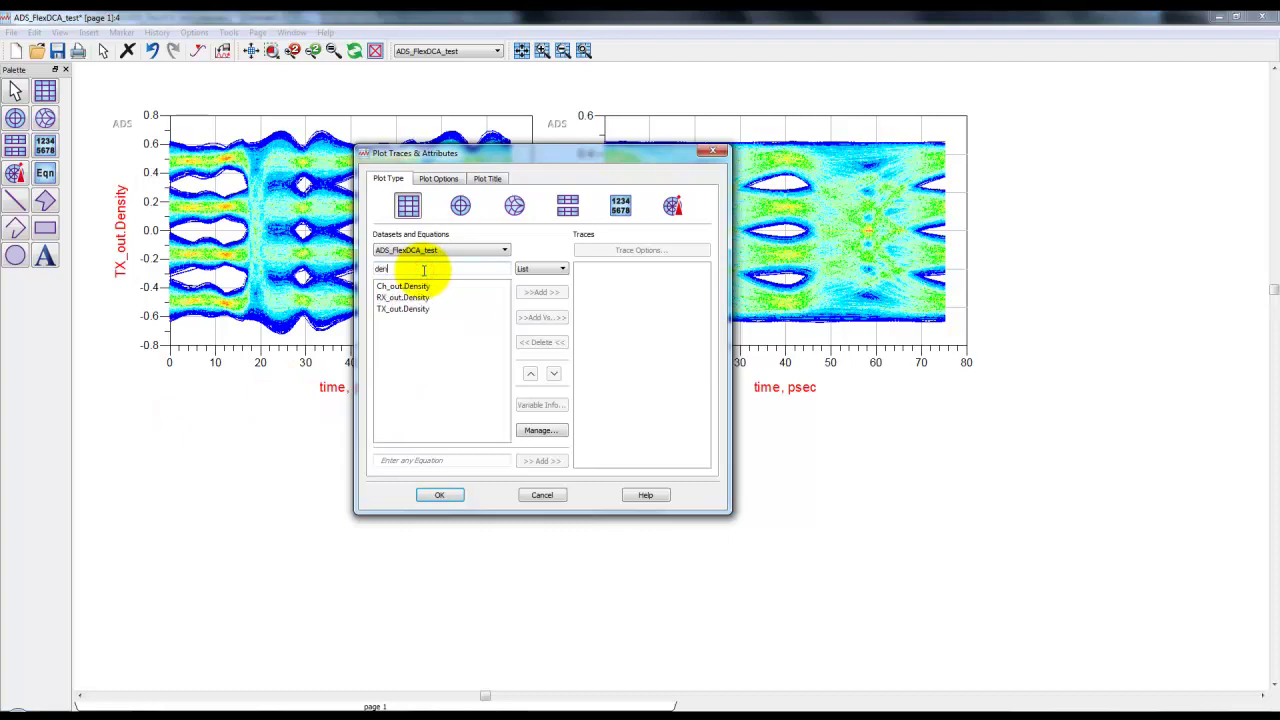
double_click(405, 298)
left_click(438, 496)
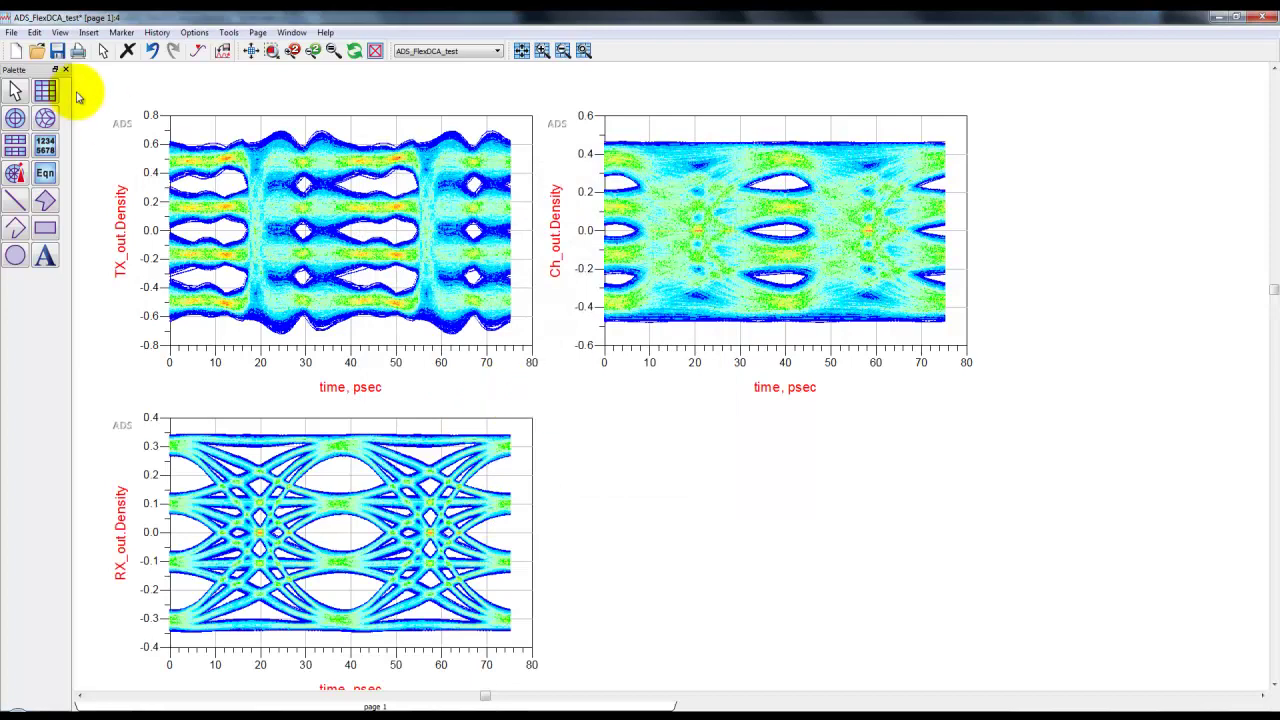
Place a measurement listing beside the RX_out plot and add RX_out.Summary to it.
left_click(45, 145)
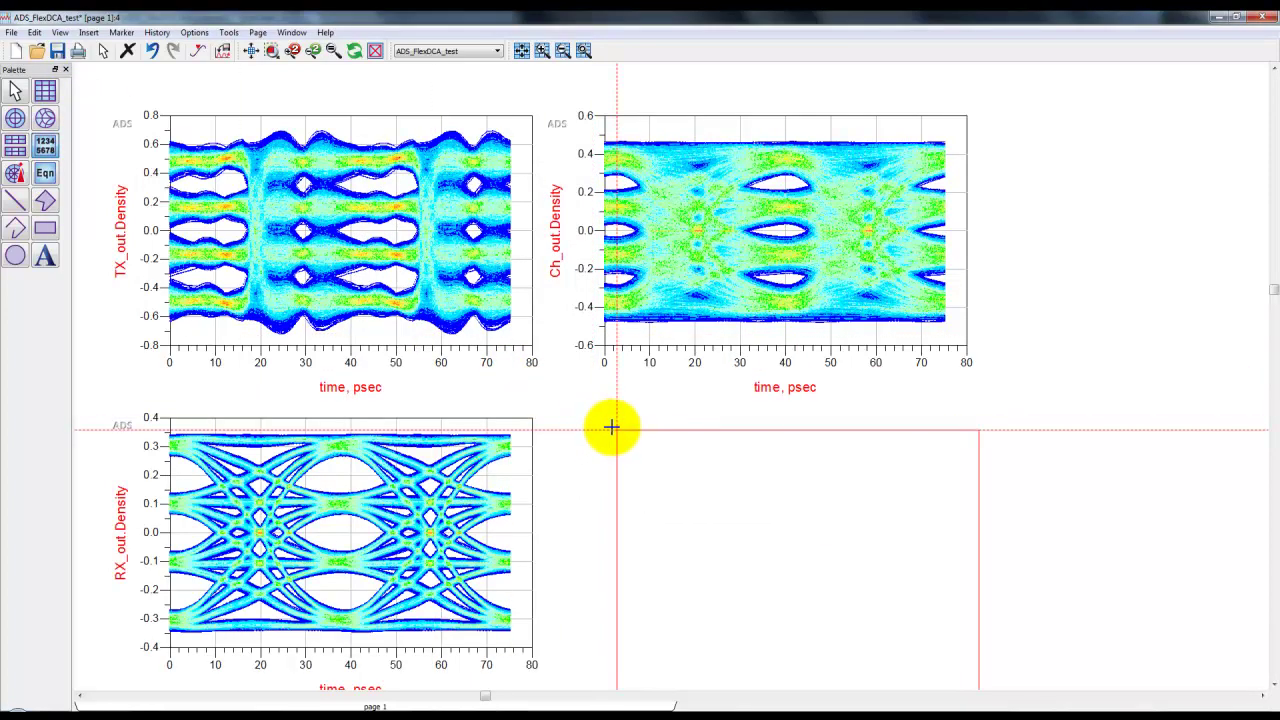
left_click_drag(606, 421, 977, 646)
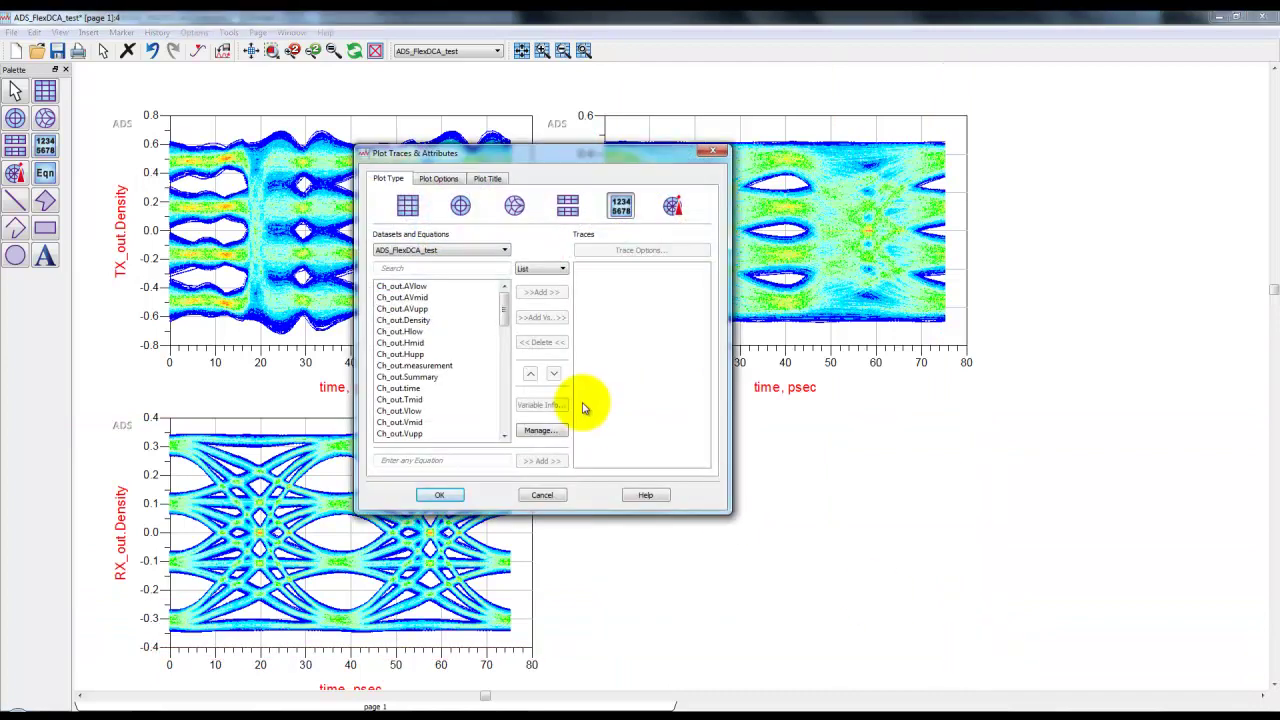
left_click(426, 268)
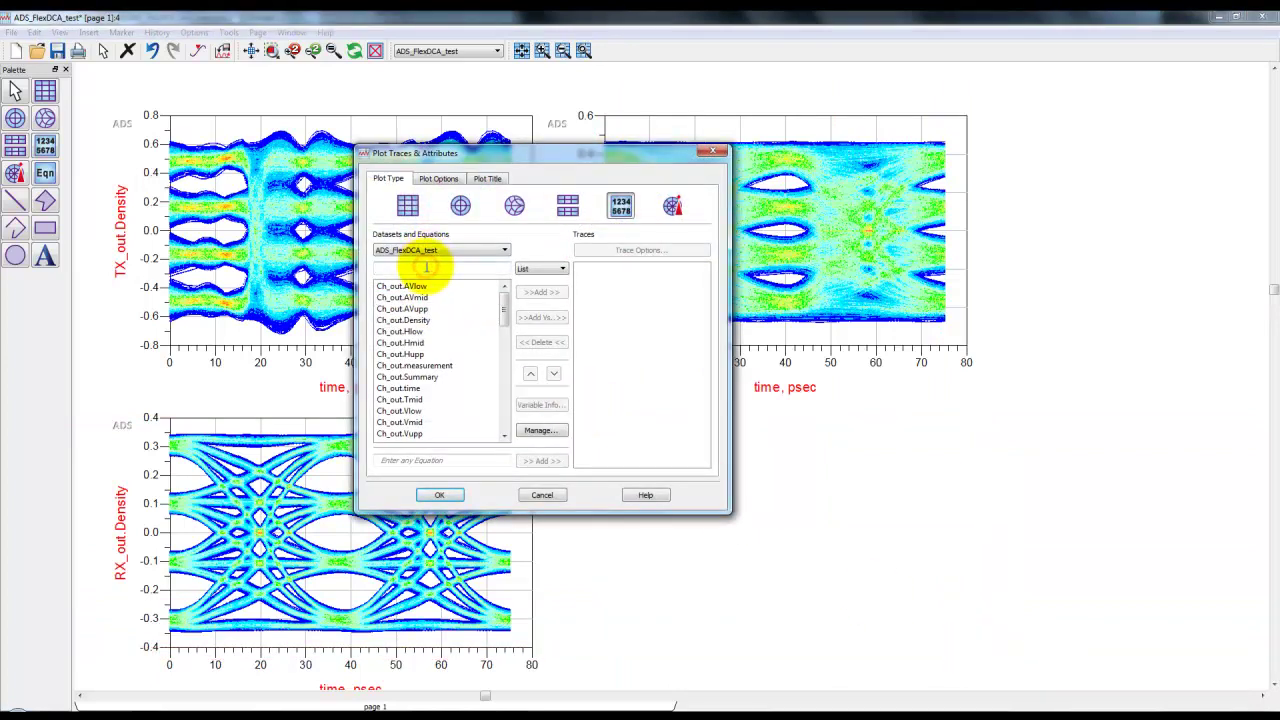
type("rx")
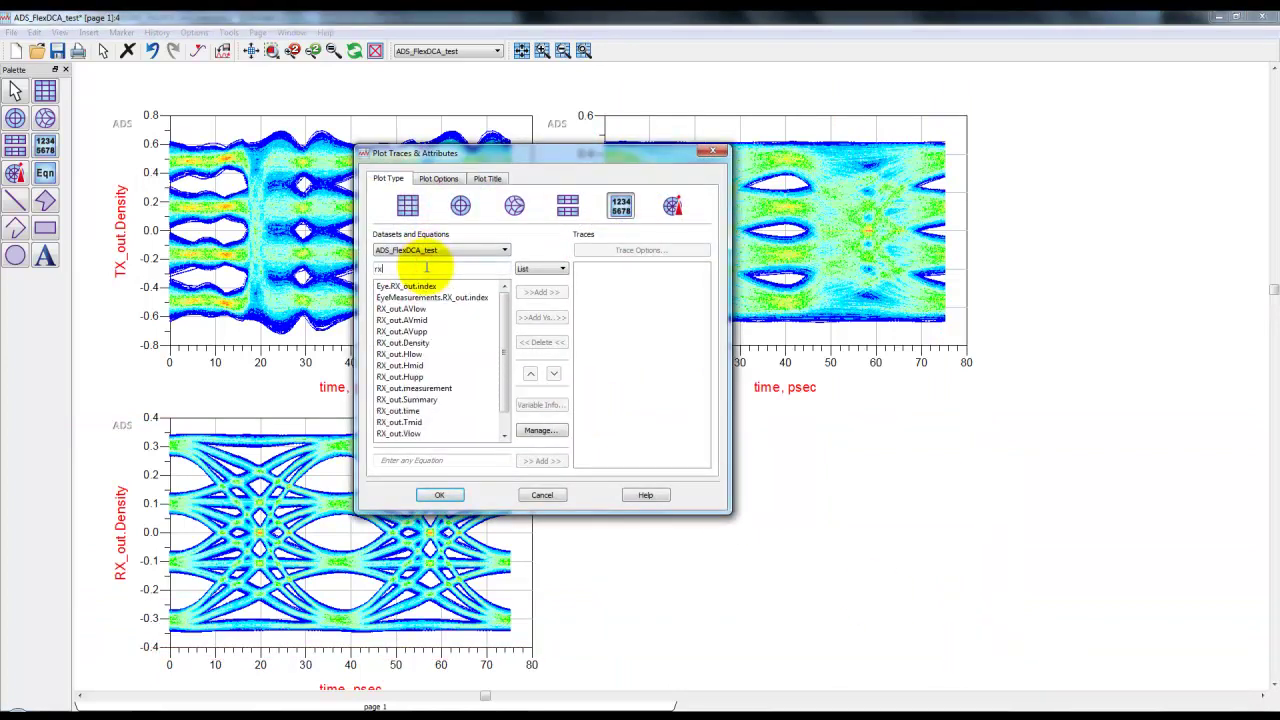
left_click(426, 400)
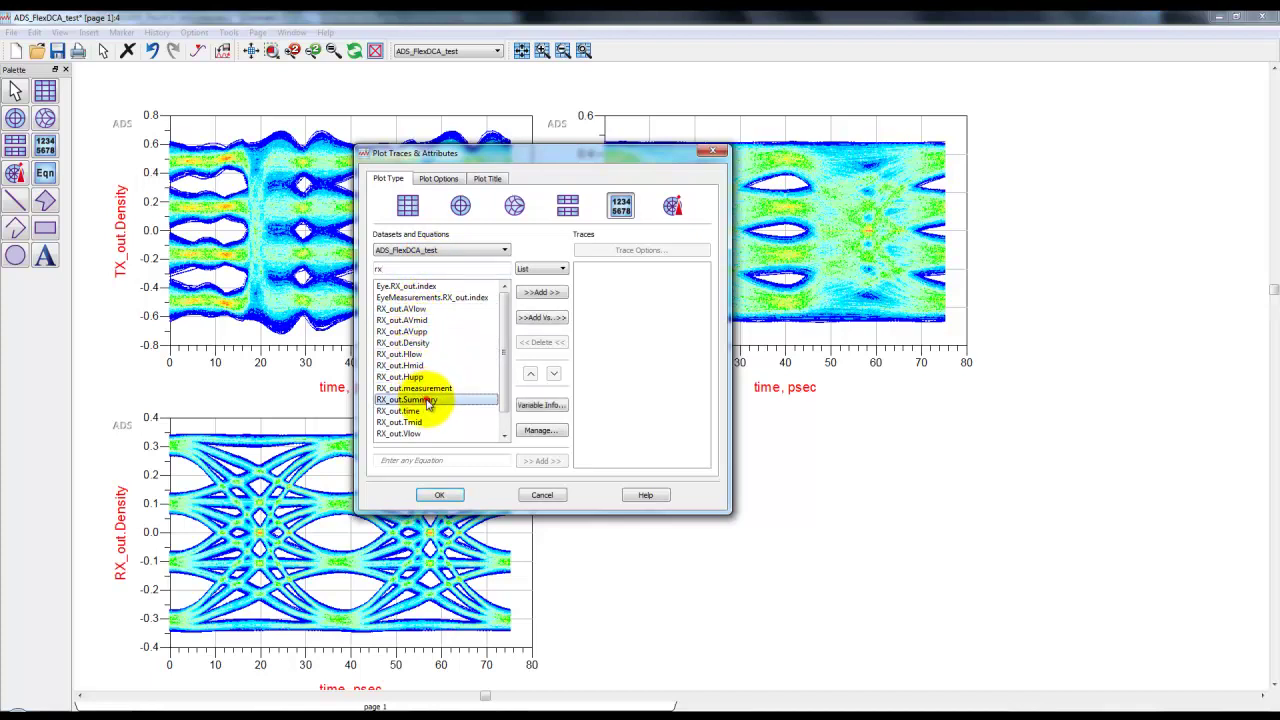
left_click(533, 293)
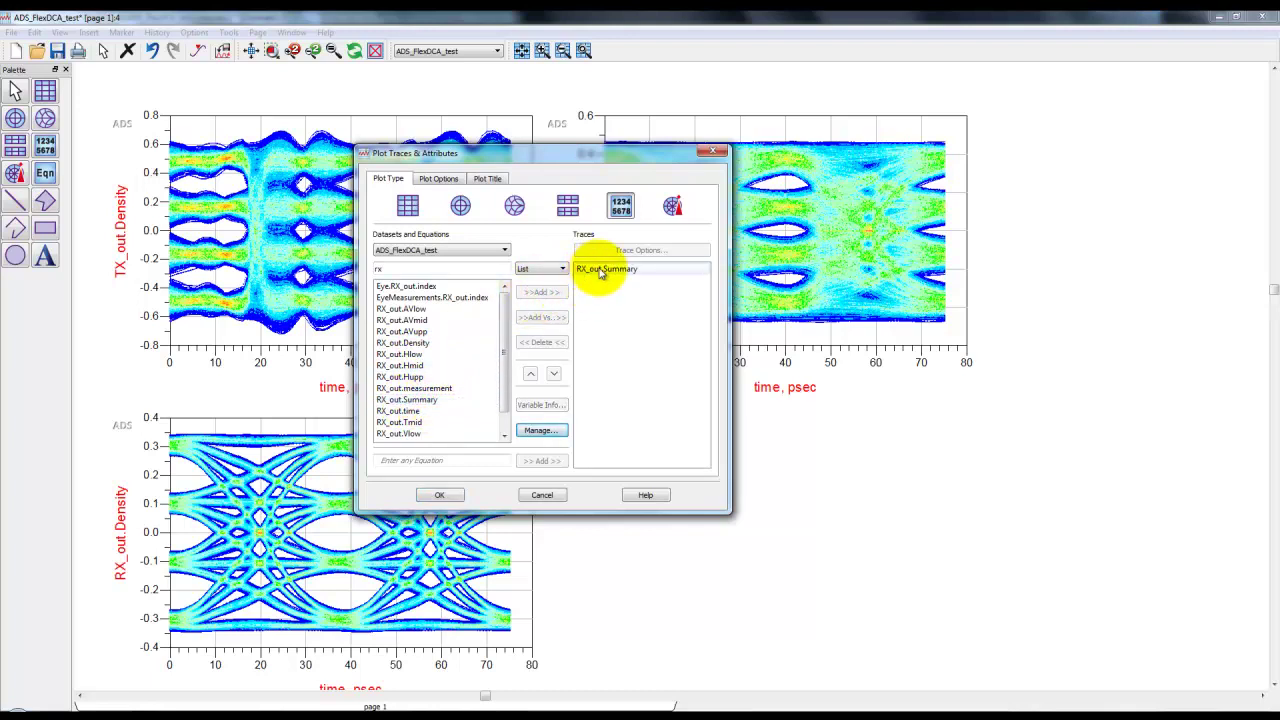
Add Ch_out.Summary to the listing, widen the table, and fit the page in view.
double_click(420, 268)
type("ch")
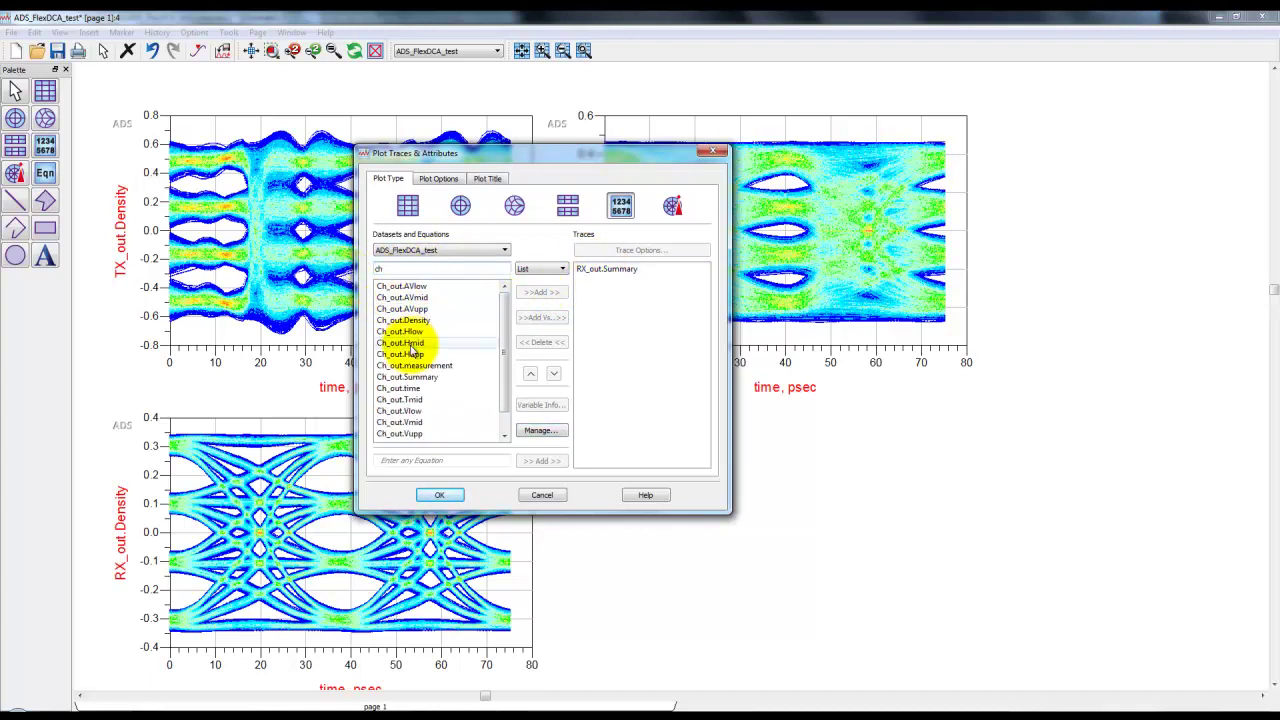
left_click(410, 377)
left_click(540, 292)
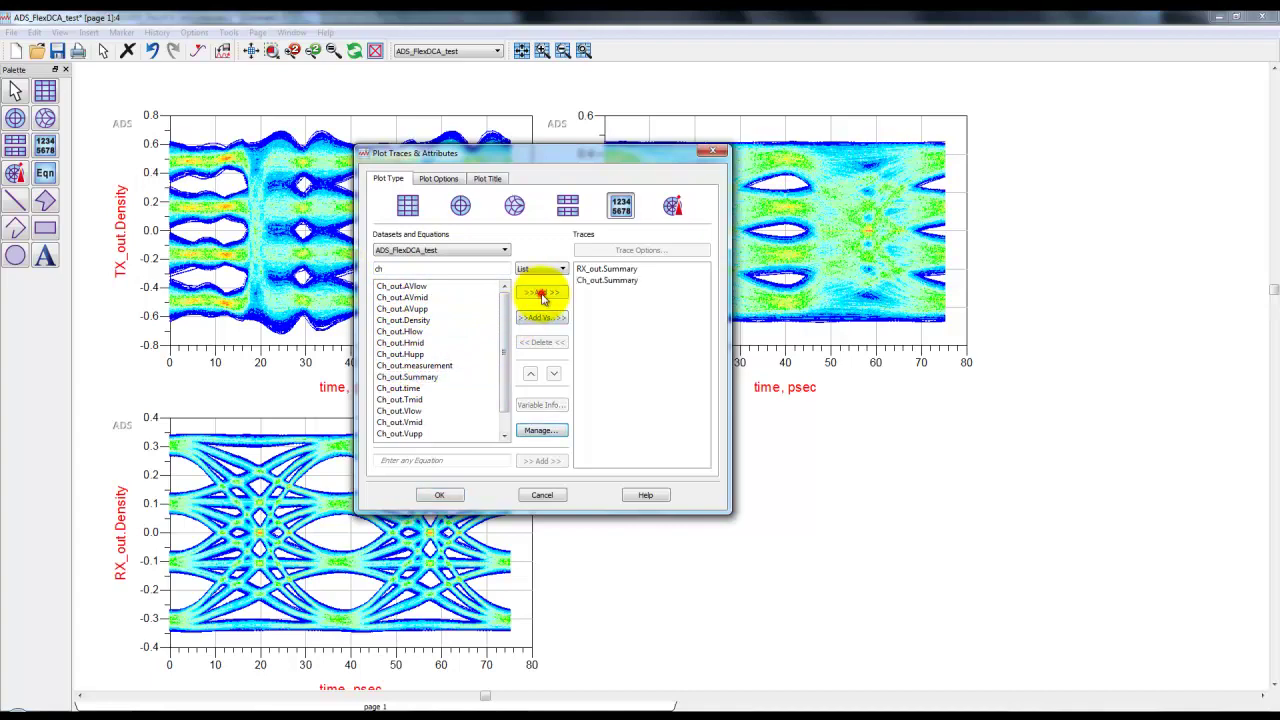
left_click(440, 495)
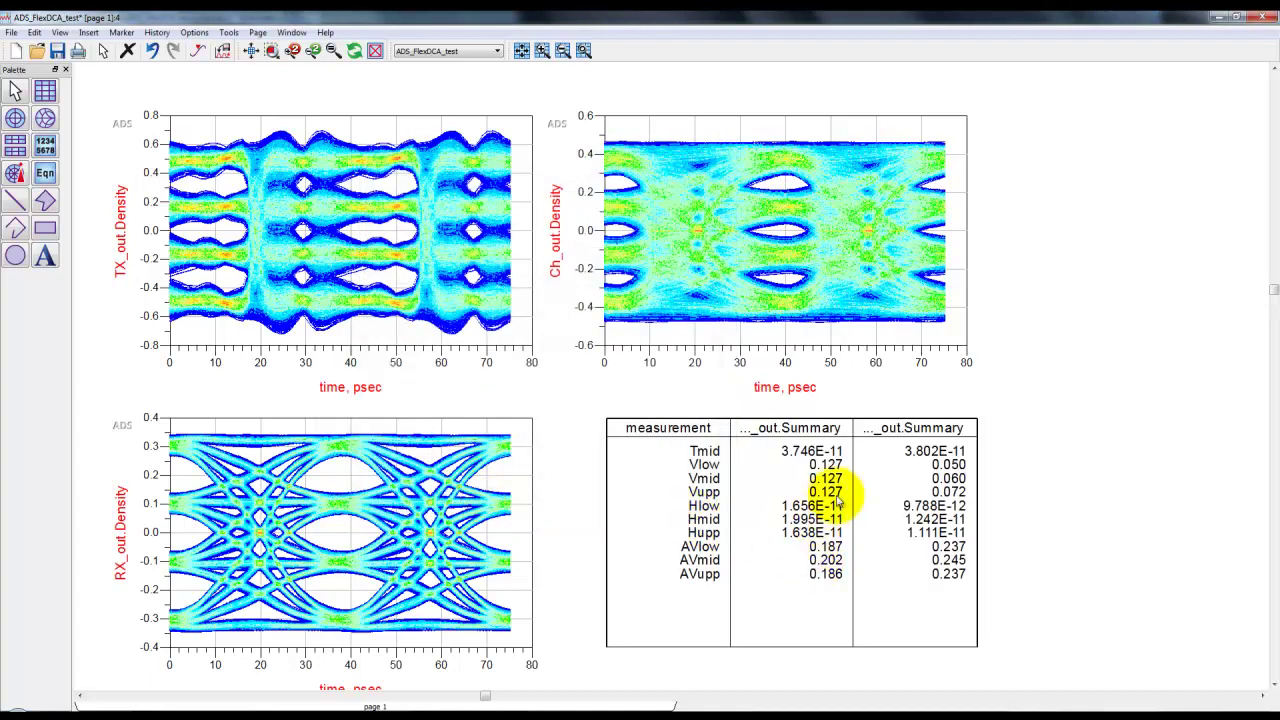
left_click(905, 596)
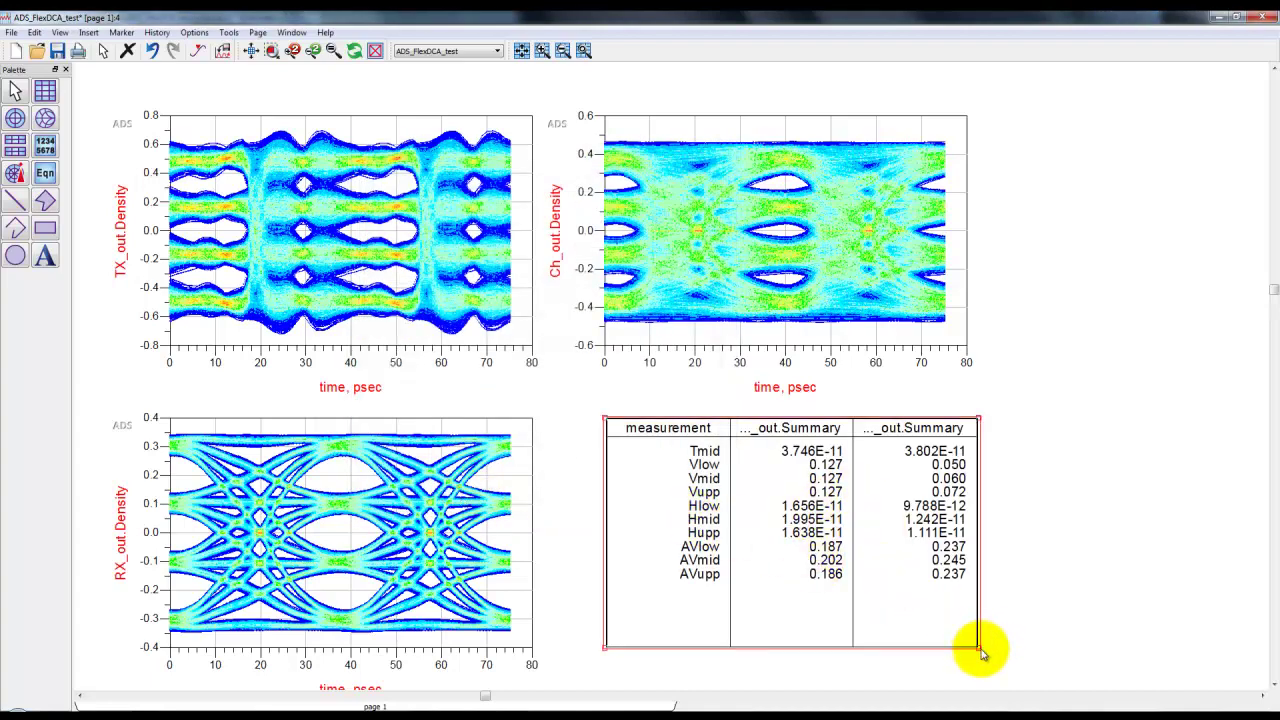
left_click_drag(981, 652, 1148, 655)
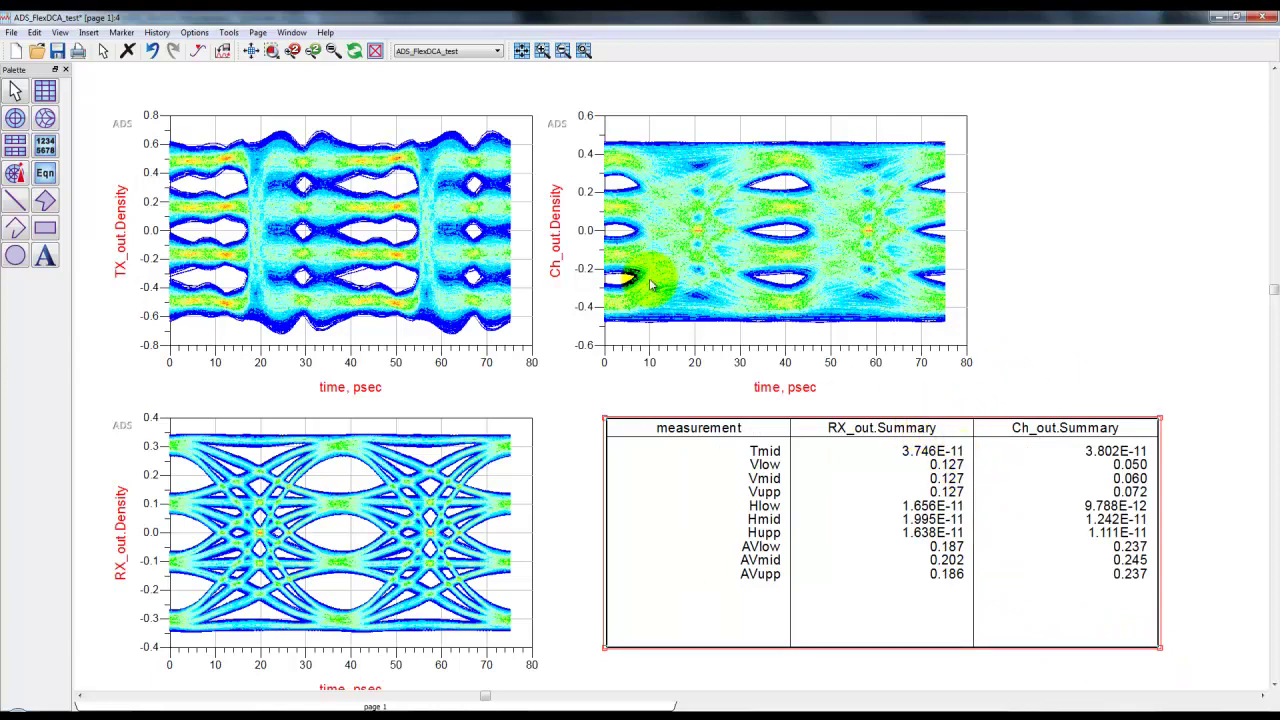
left_click(250, 51)
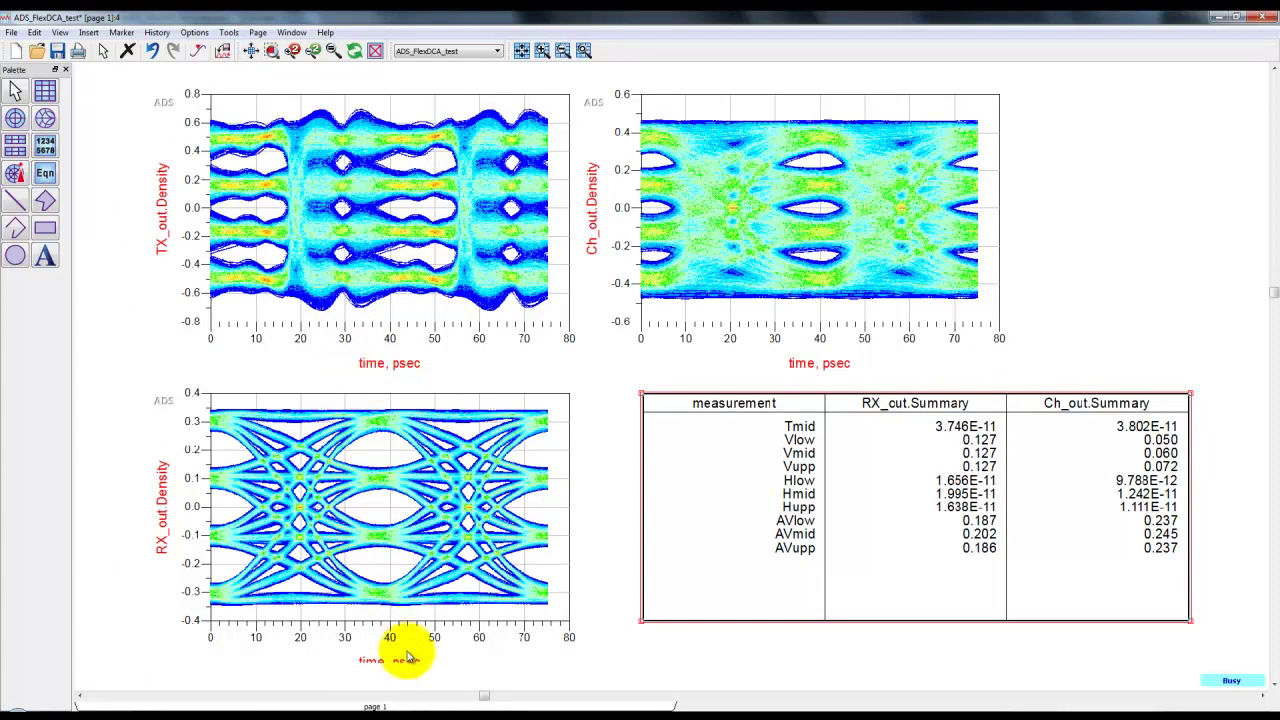
mouse_move(420, 705)
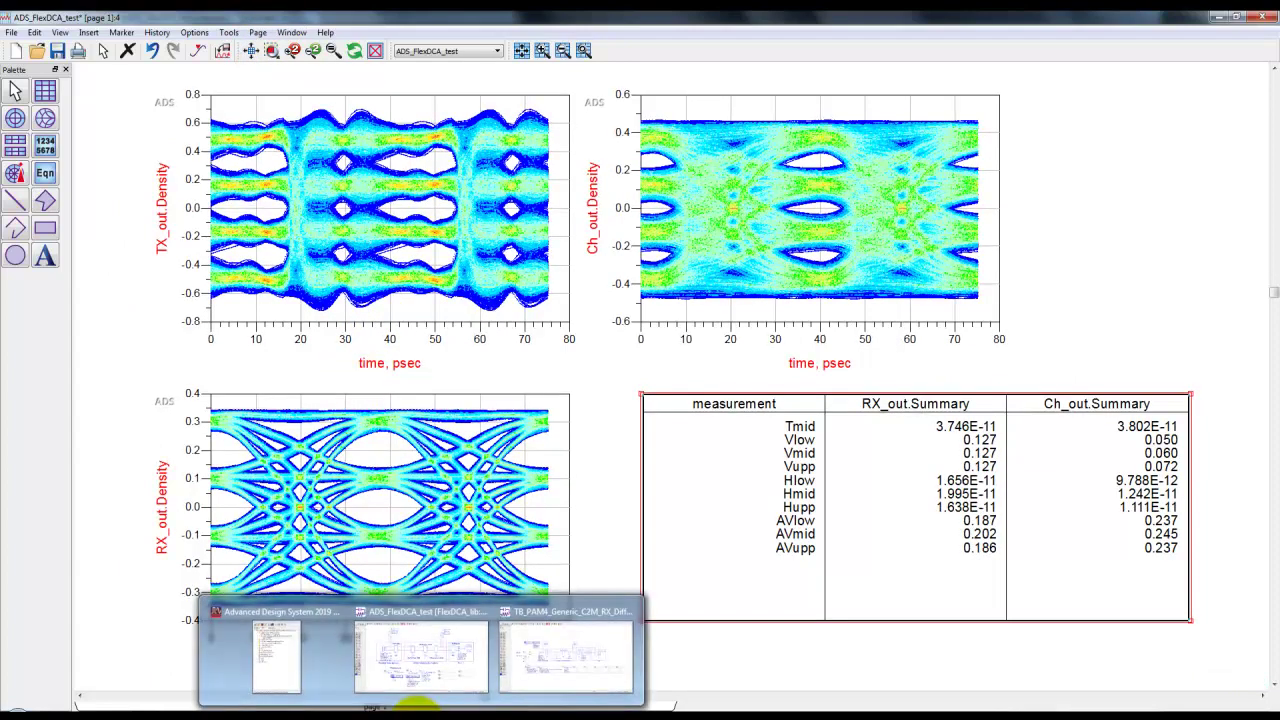
Place a FlexDCA_Probe below the transmitter and set it to 8 channels in Dynamic mode.
left_click(420, 665)
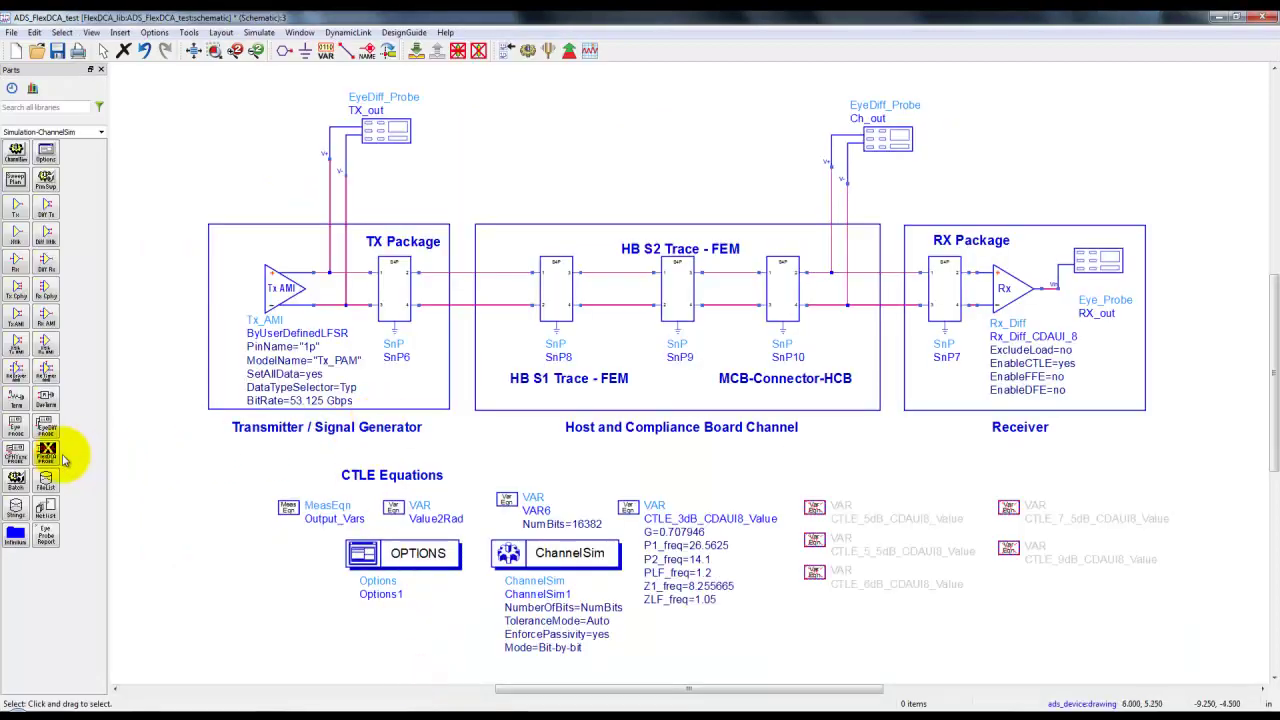
left_click(47, 452)
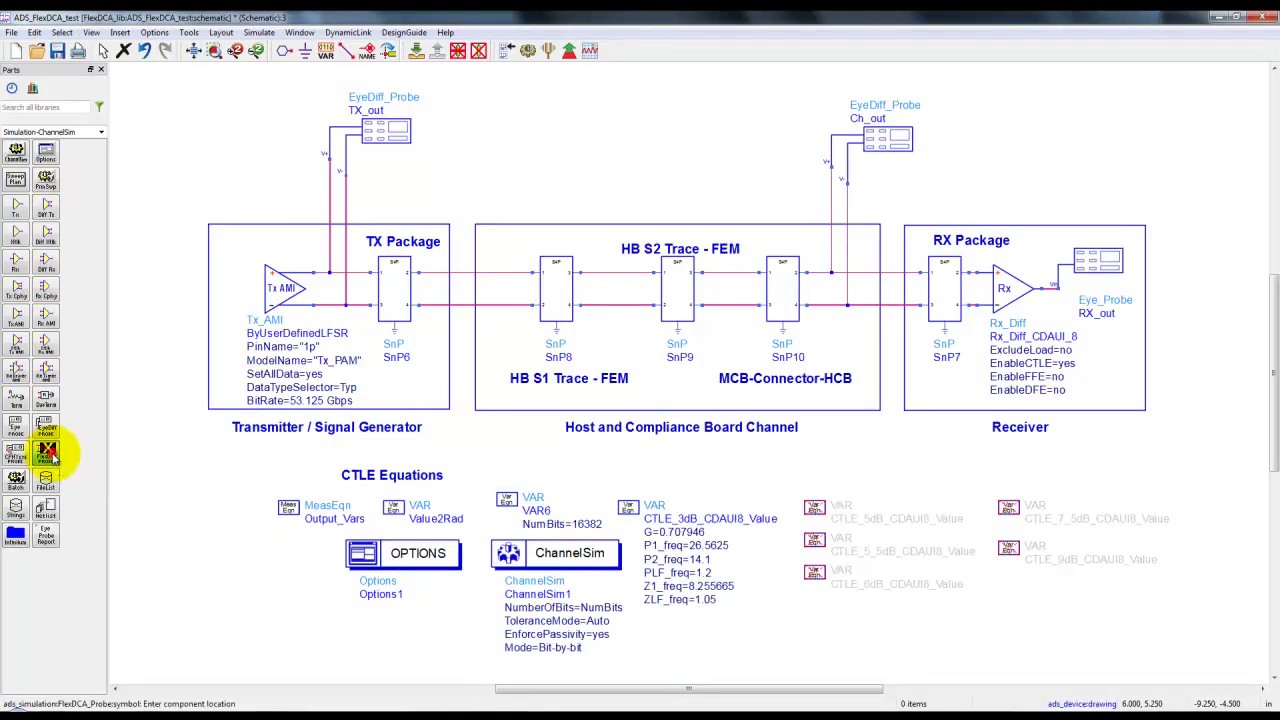
left_click(183, 474)
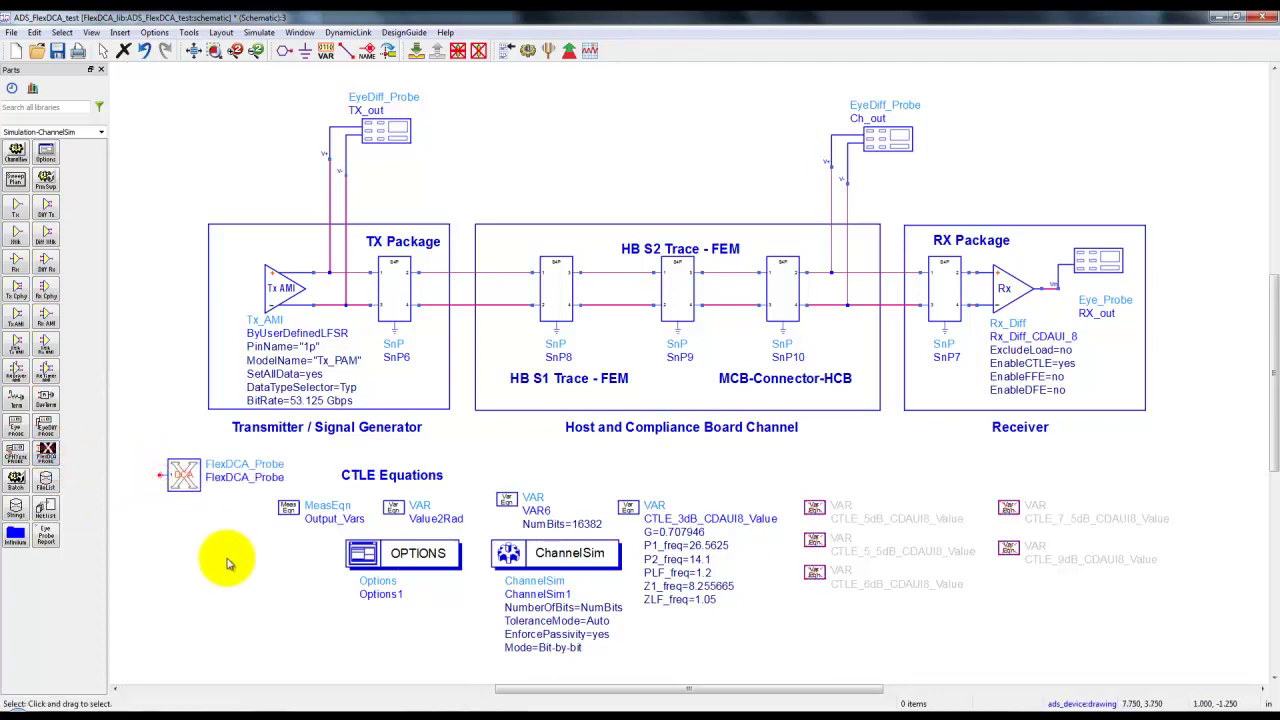
scroll(243, 509, "up", 3)
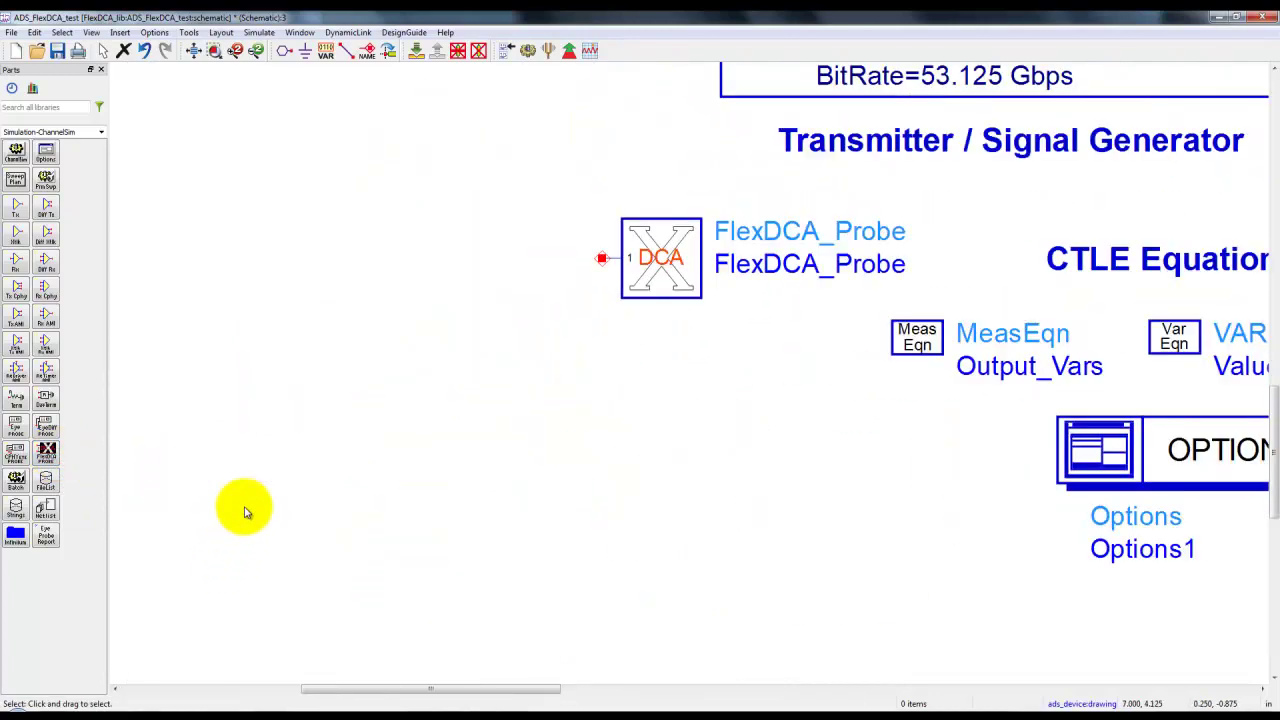
double_click(678, 275)
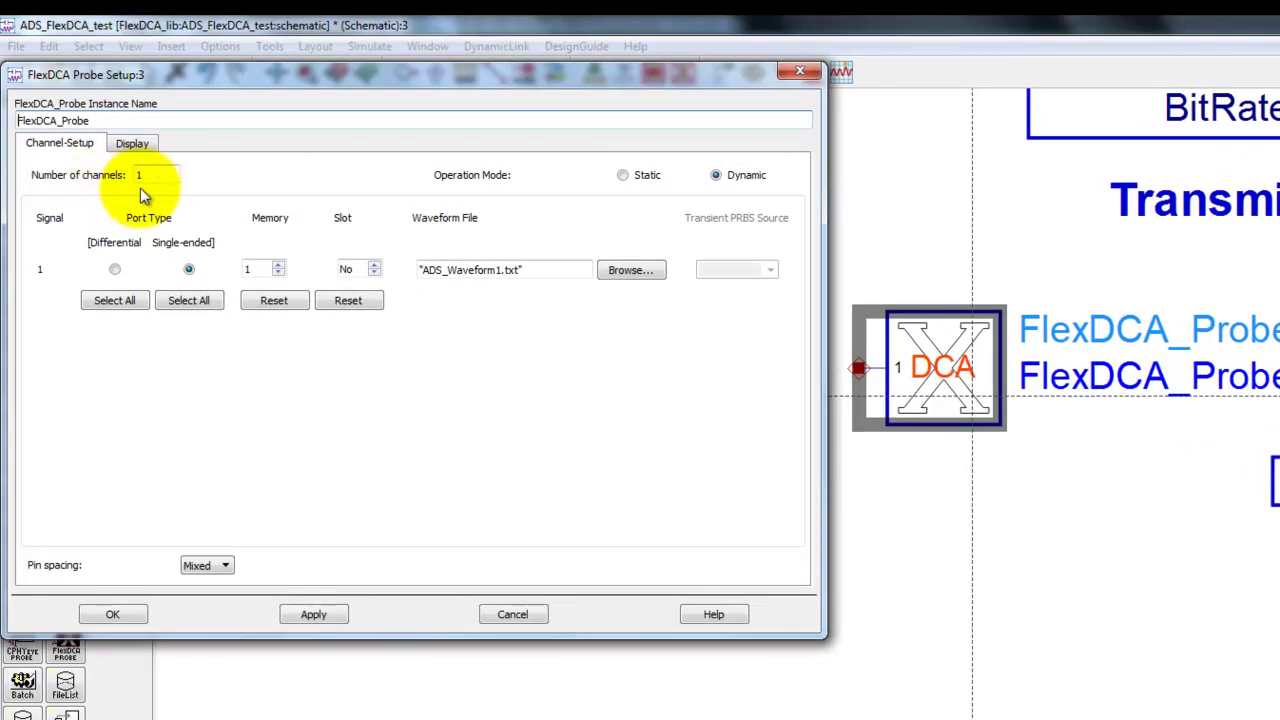
left_click(110, 136)
key("BackSpace")
type("8")
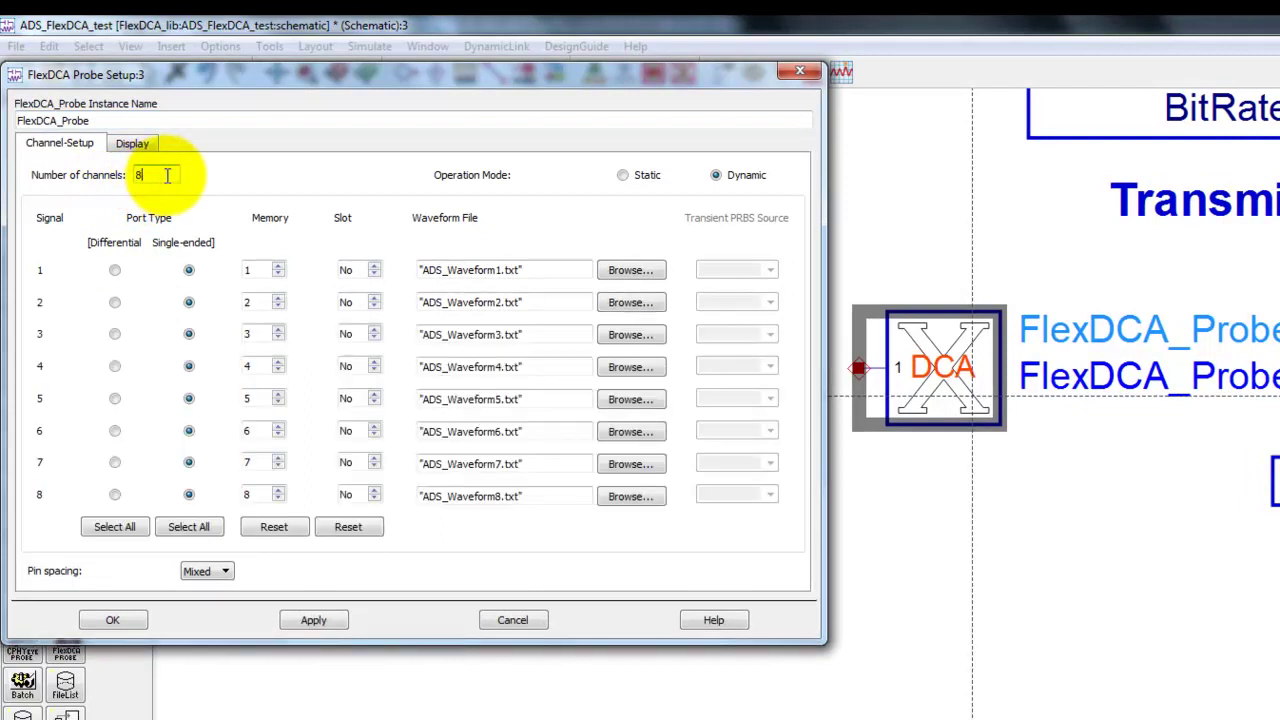
left_click(624, 176)
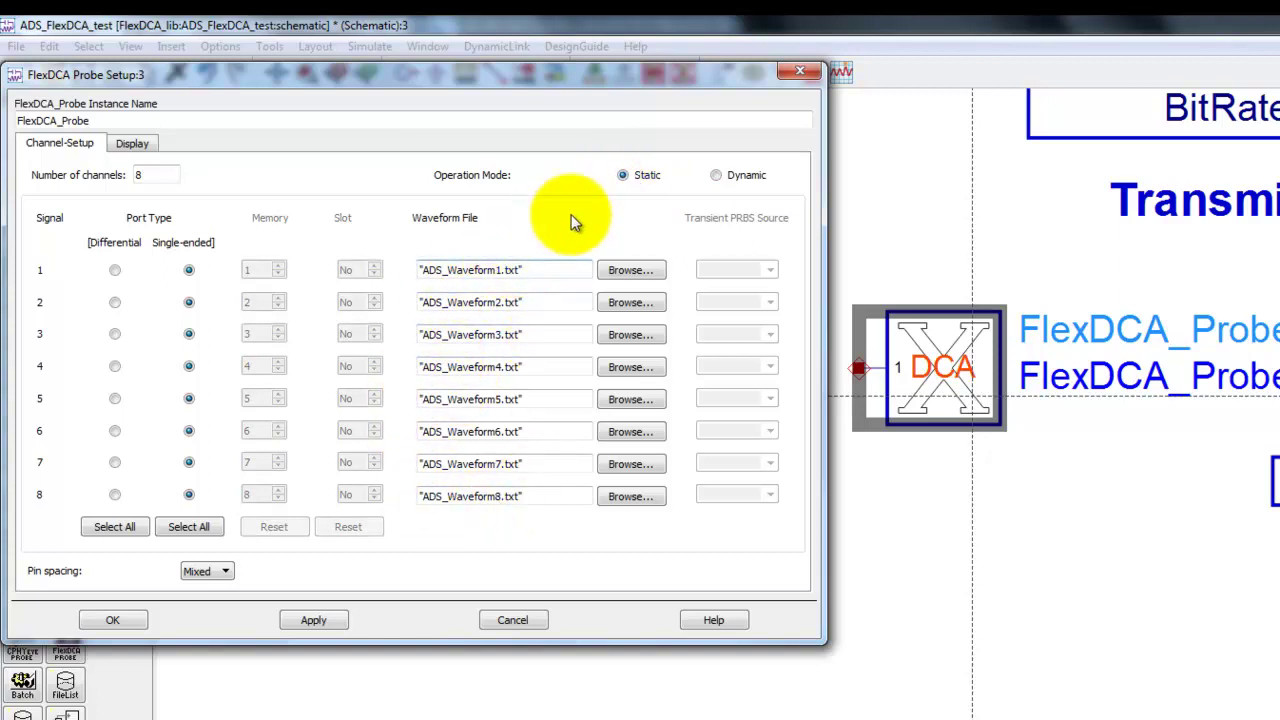
left_click(716, 176)
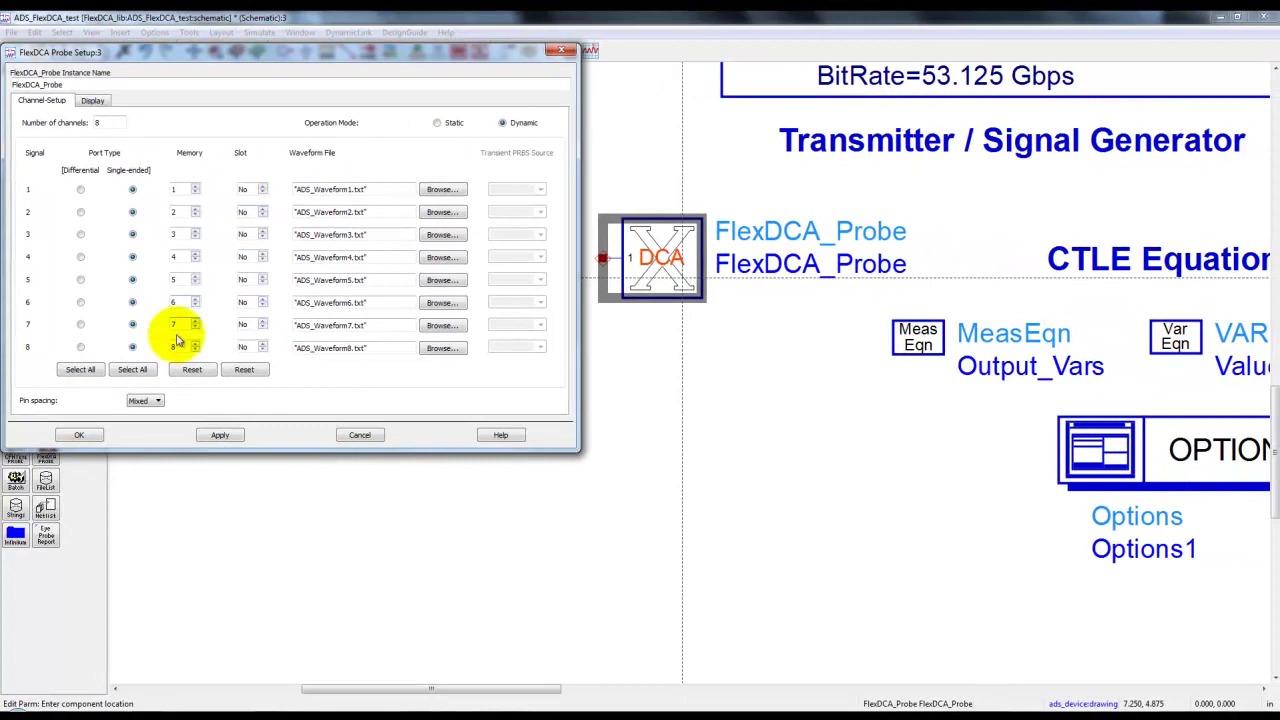
left_click(82, 435)
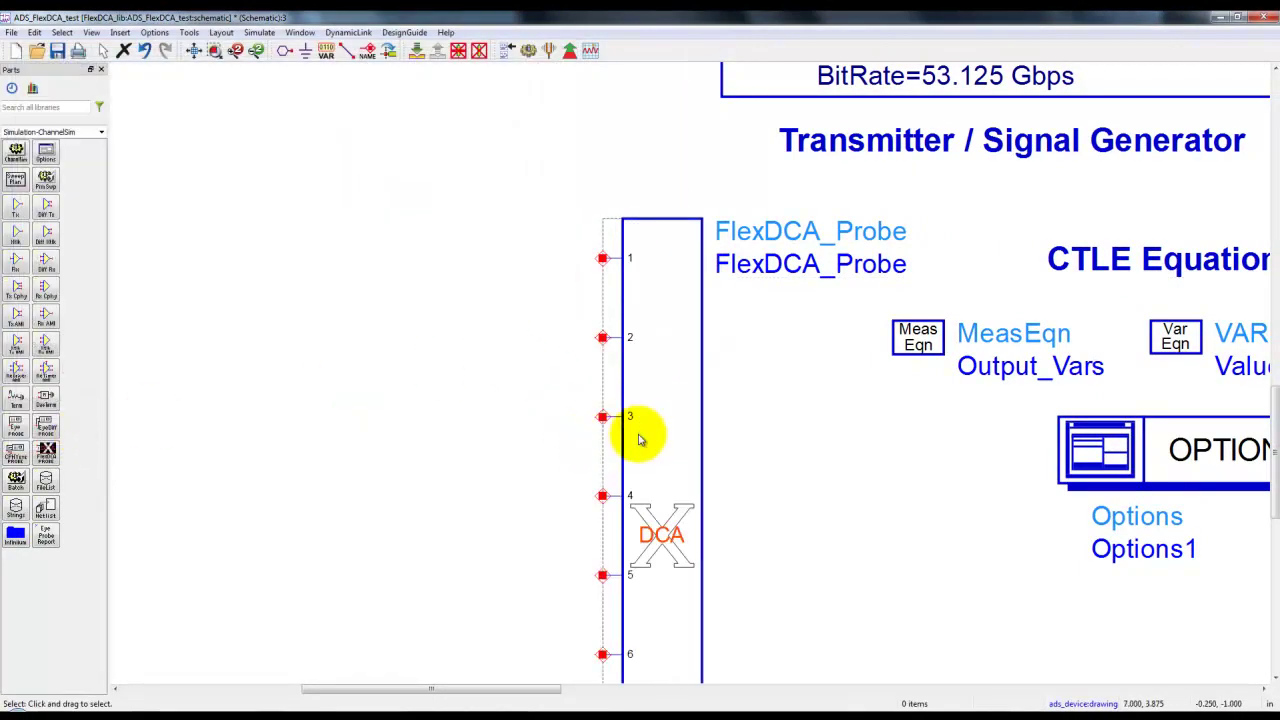
Reposition the FlexDCA_Probe, then delete it from the ADS_FlexDCA_test schematic.
left_click_drag(660, 440, 501, 320)
scroll(500, 320, "down", 2)
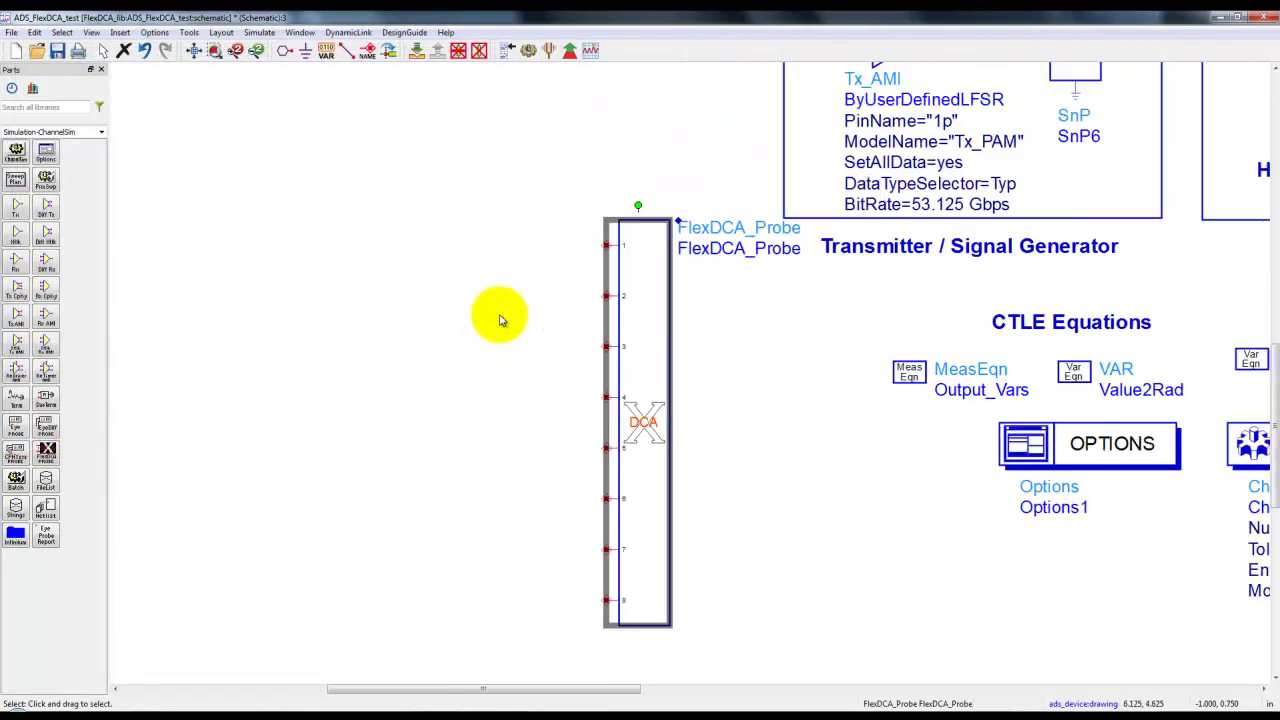
left_click_drag(643, 423, 652, 425)
left_click(677, 427)
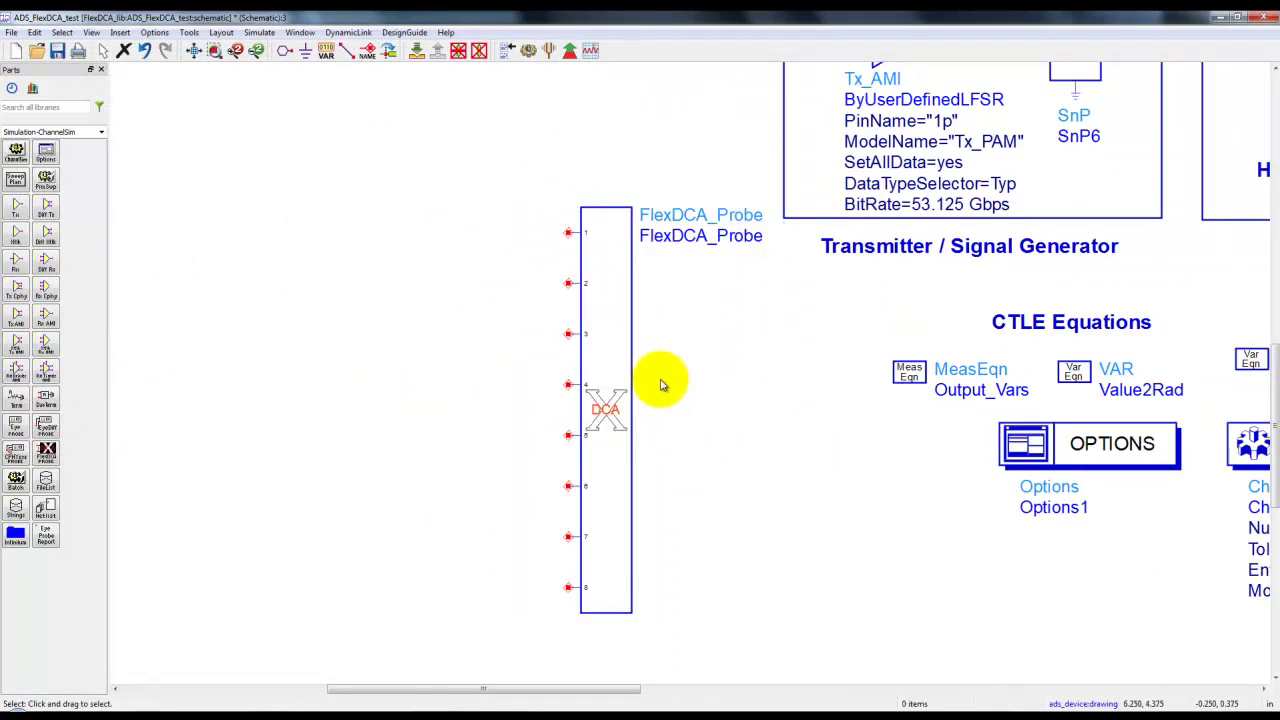
left_click(616, 381)
key("Delete")
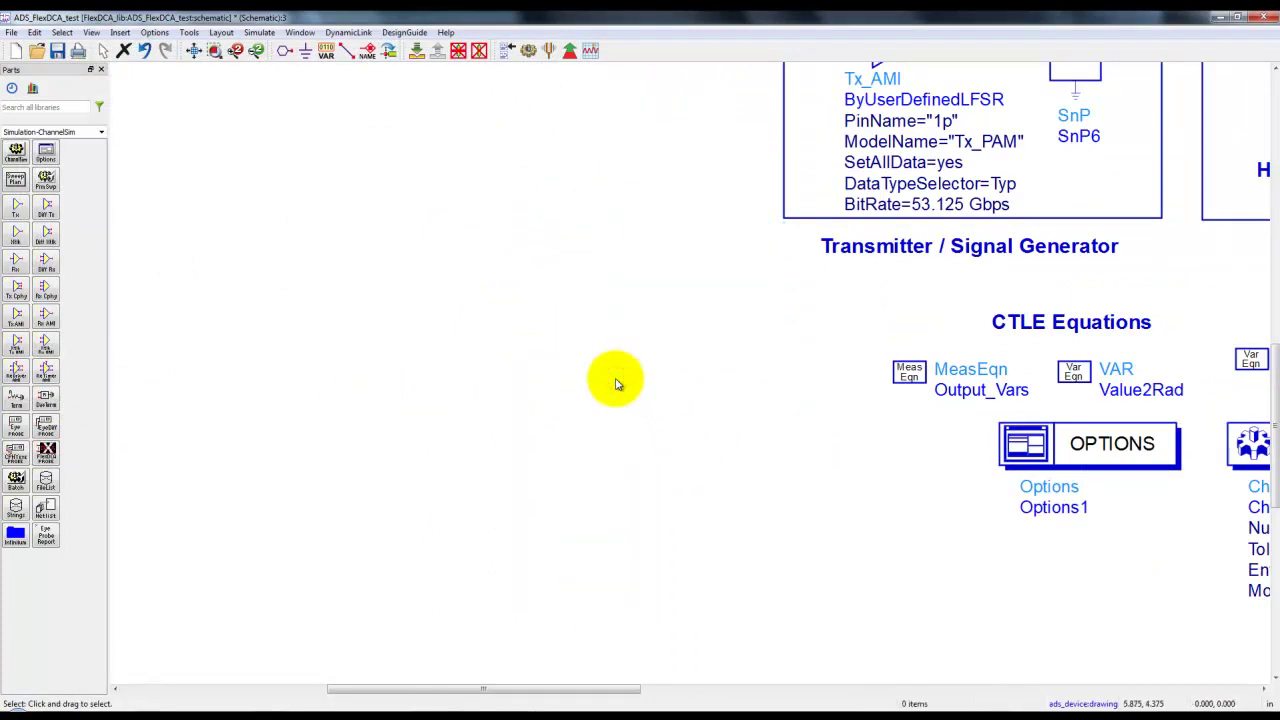
left_click(194, 52)
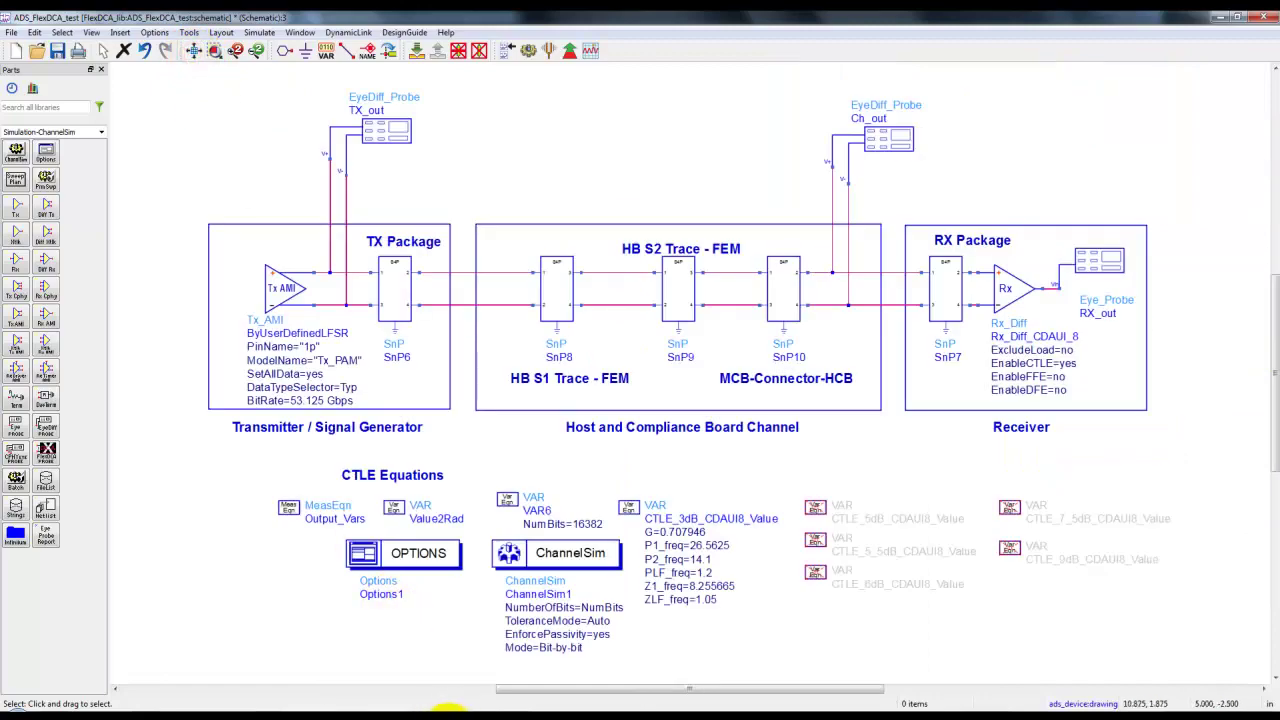
Switch to the PAM4 testbench and confirm its Scope FlexDCA probe's 3 dynamic channels.
left_click(421, 714)
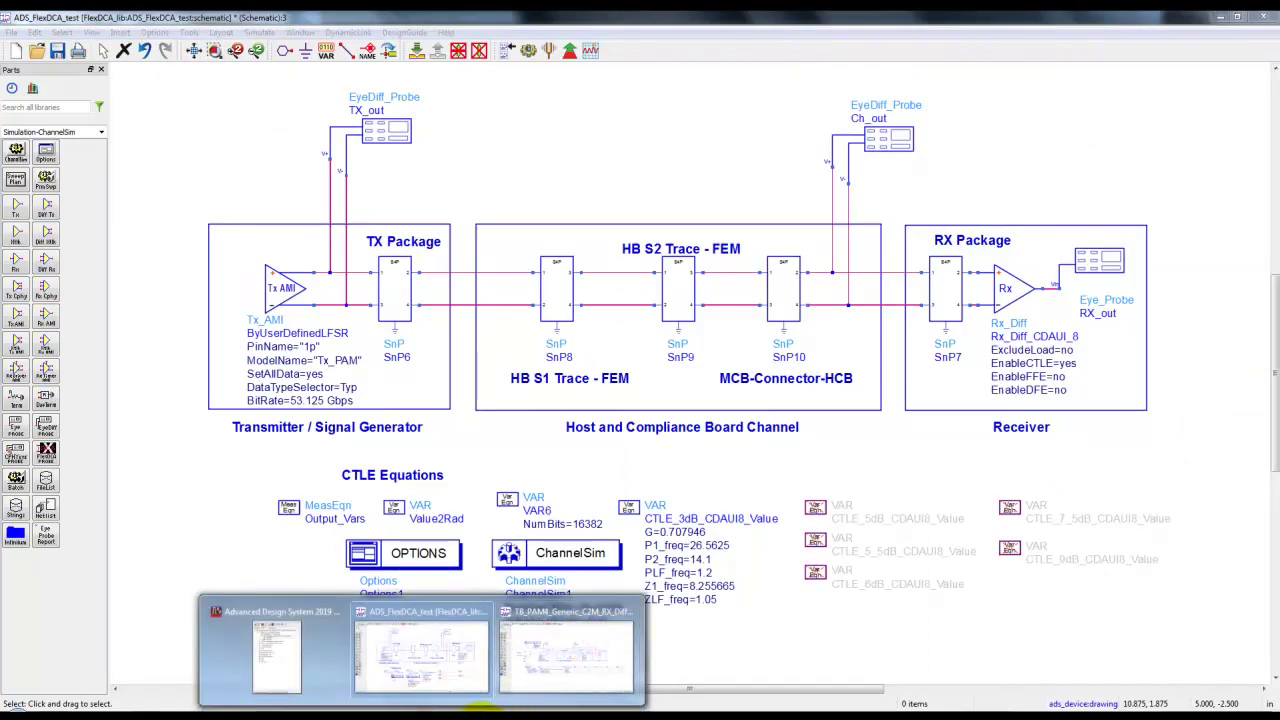
left_click(588, 662)
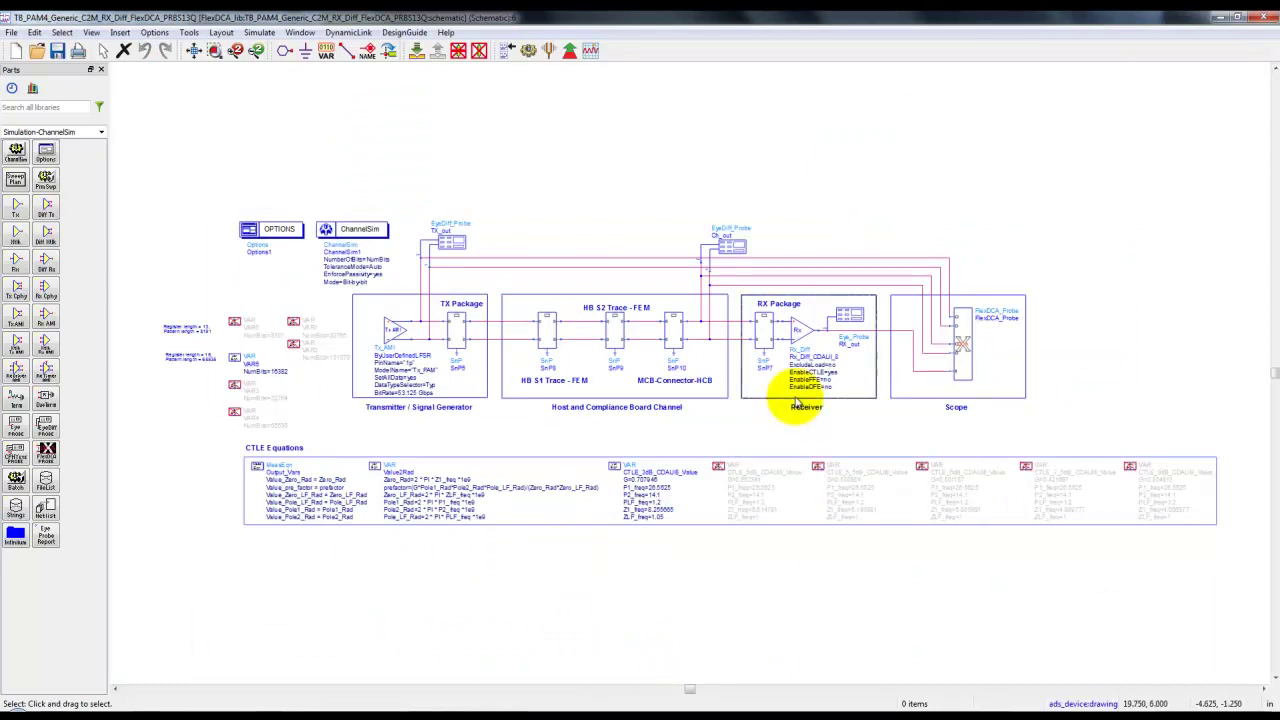
scroll(955, 358, "up", 1)
scroll(955, 358, "up", 5)
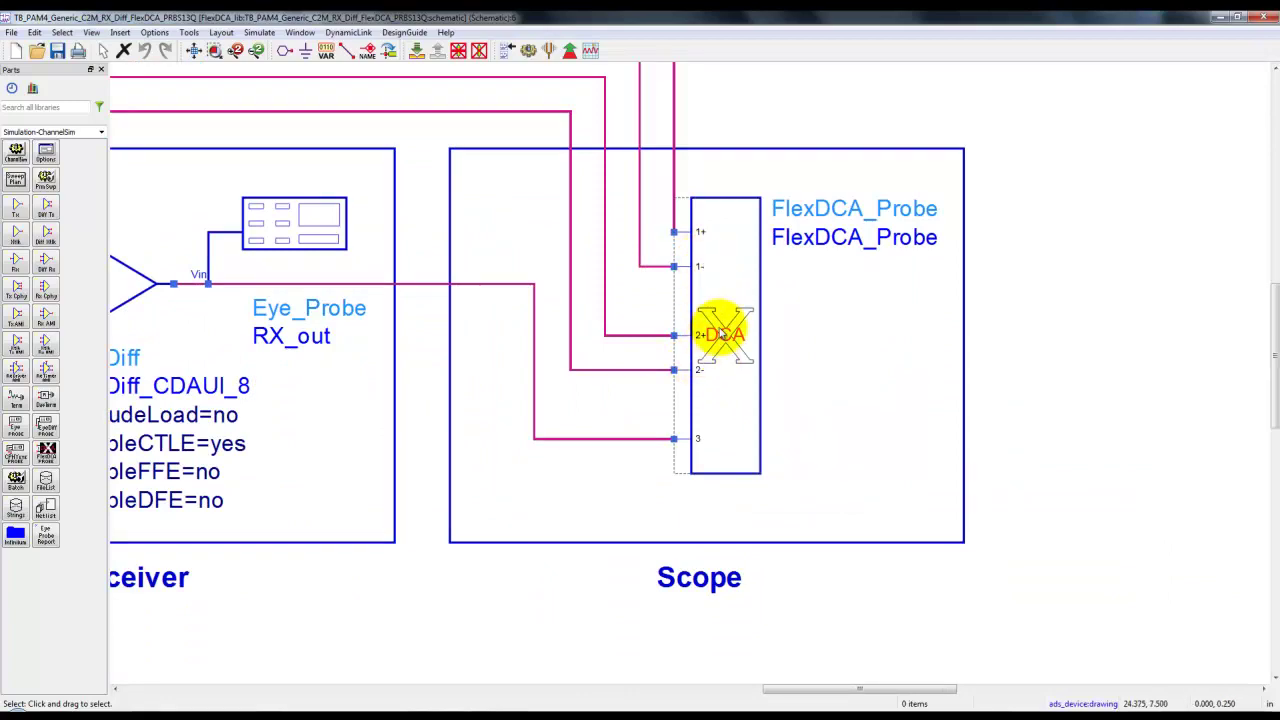
double_click(697, 367)
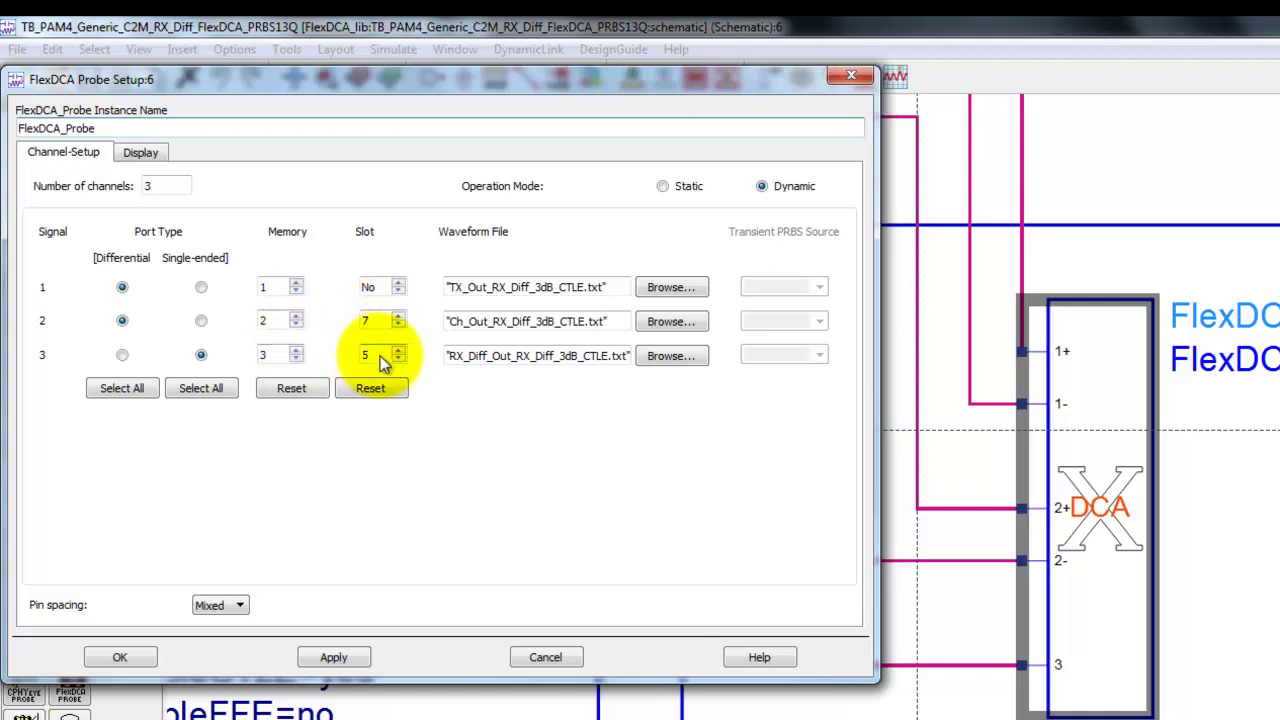
left_click(126, 654)
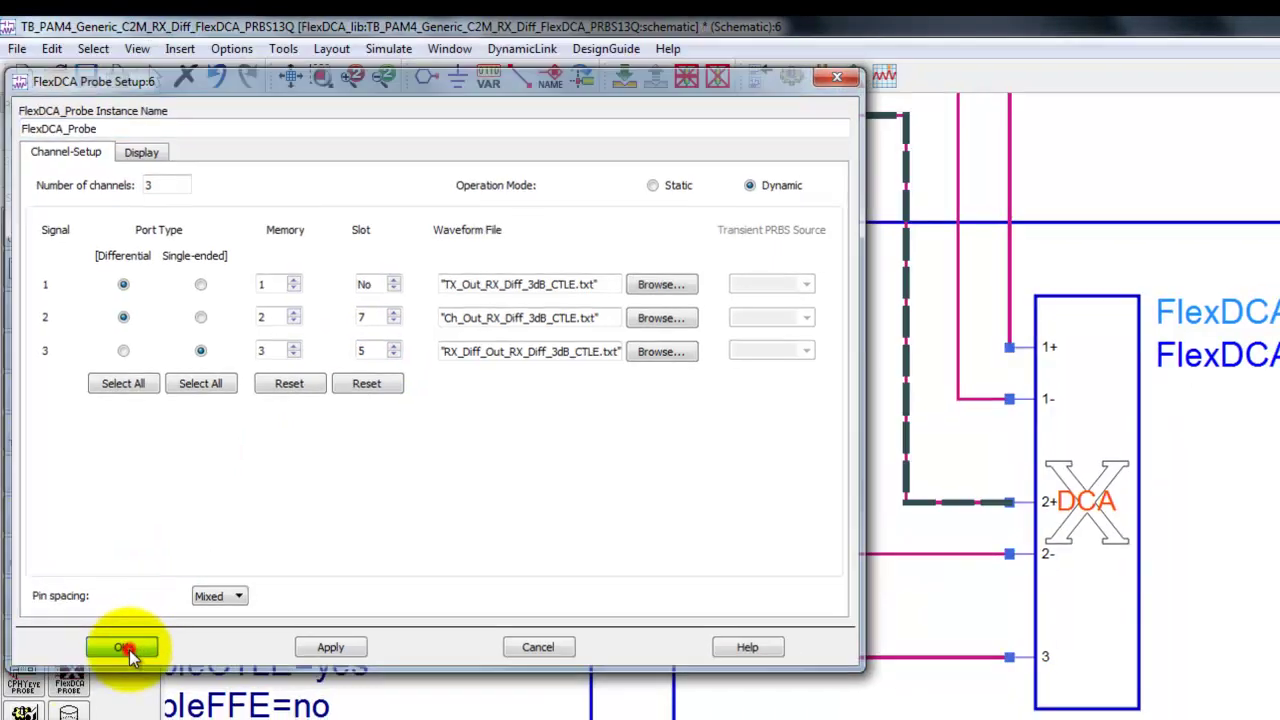
left_click(290, 76)
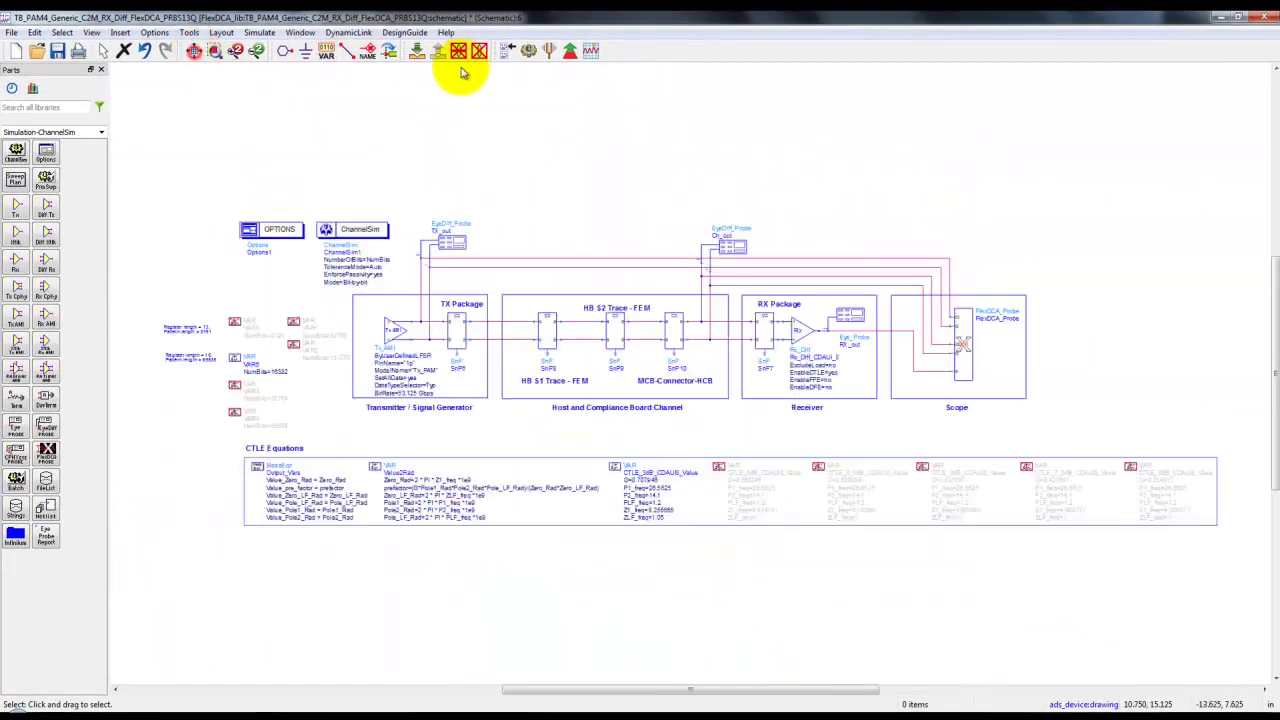
Run the simulation, compare the FlexDCA eyes tiled, then return to overlapped mode.
left_click(529, 50)
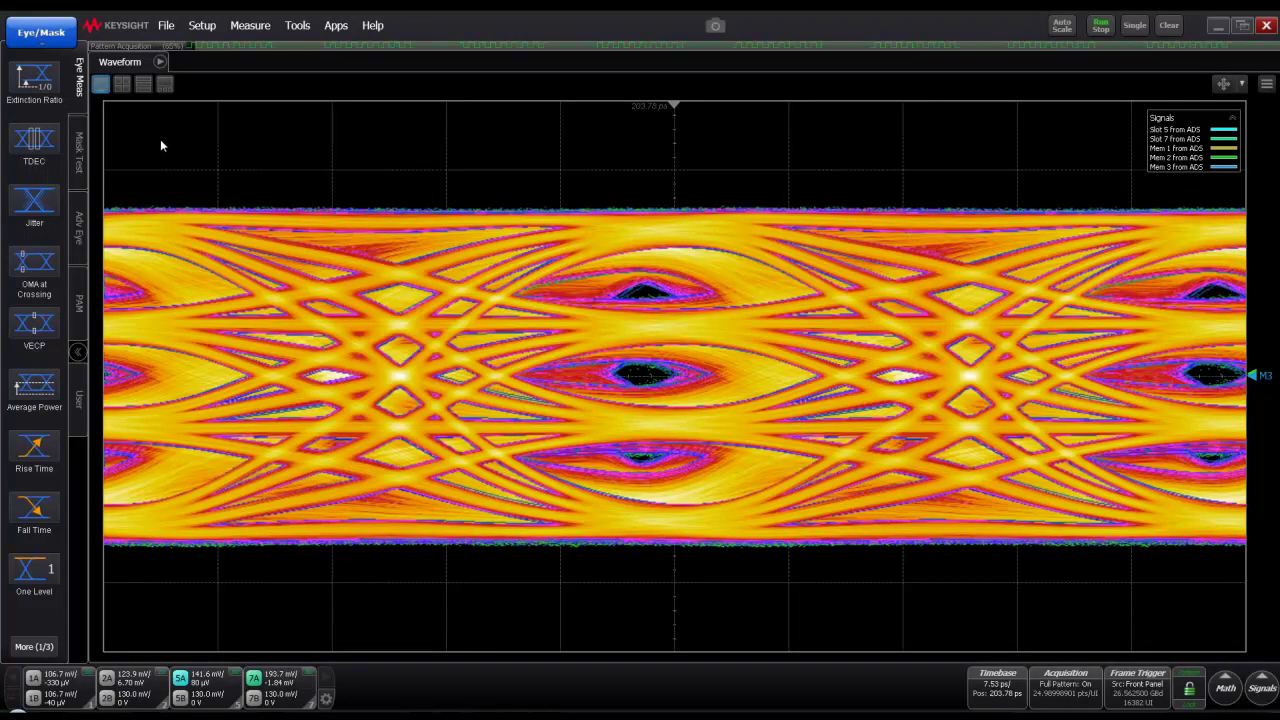
left_click(121, 86)
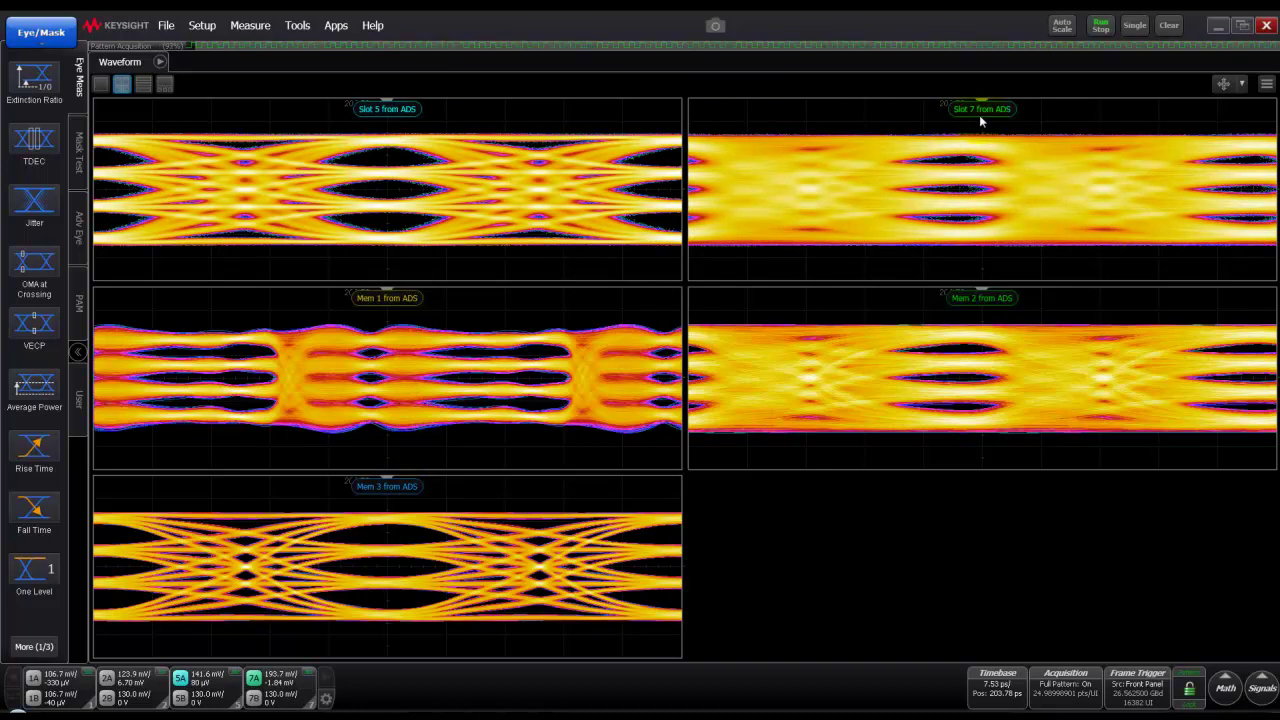
left_click(266, 452)
left_click(100, 86)
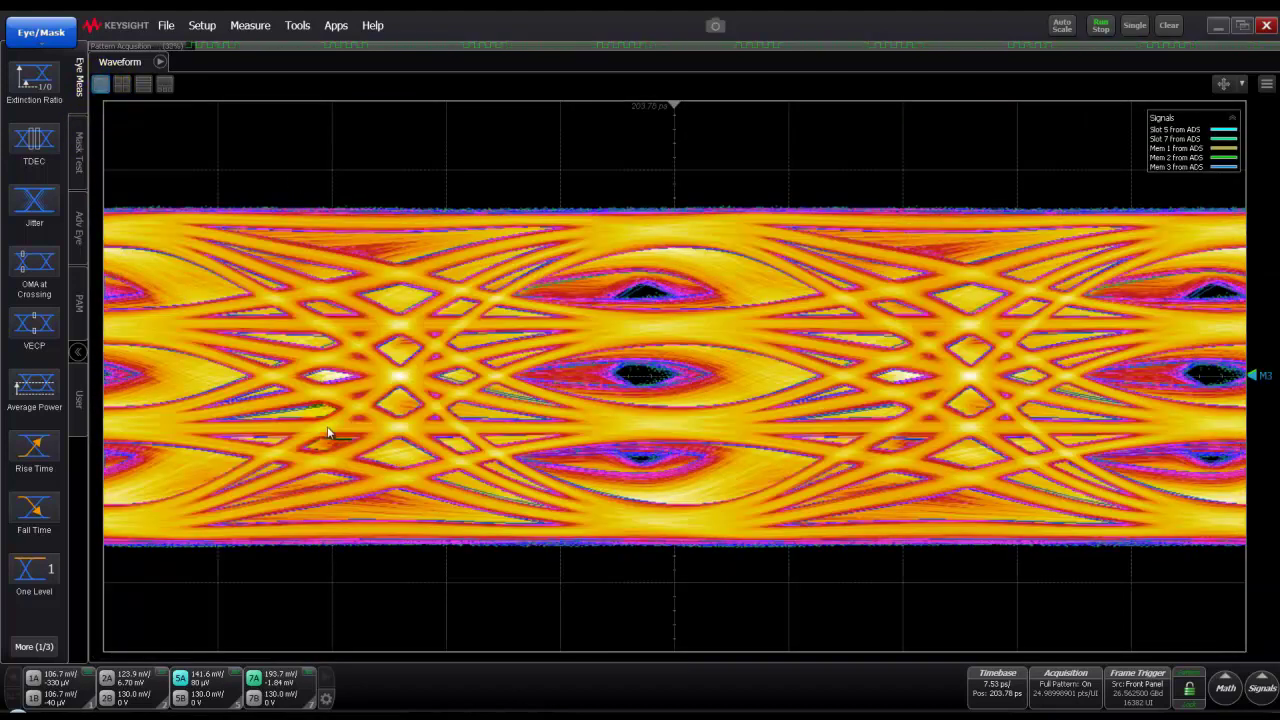
Hide the Mem 2, Mem 3, Slot 7 and Slot 5 signals and shift the timebase position.
left_click(1262, 689)
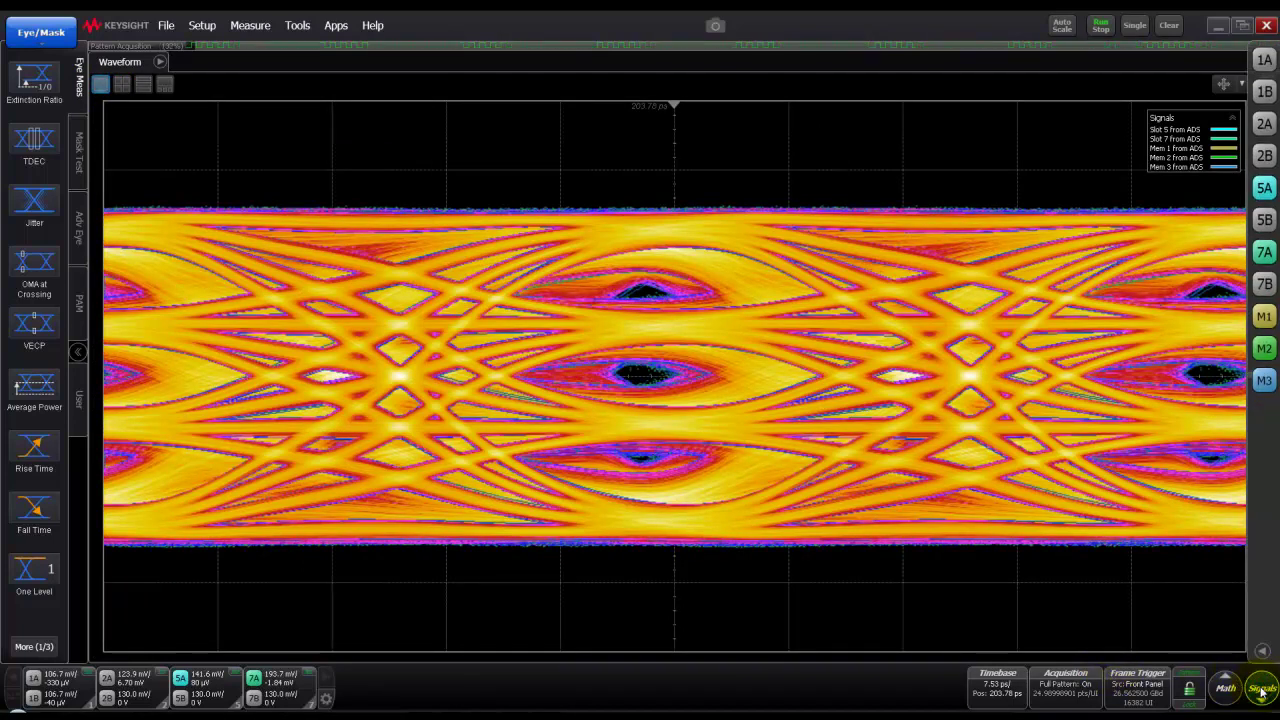
left_click(1264, 349)
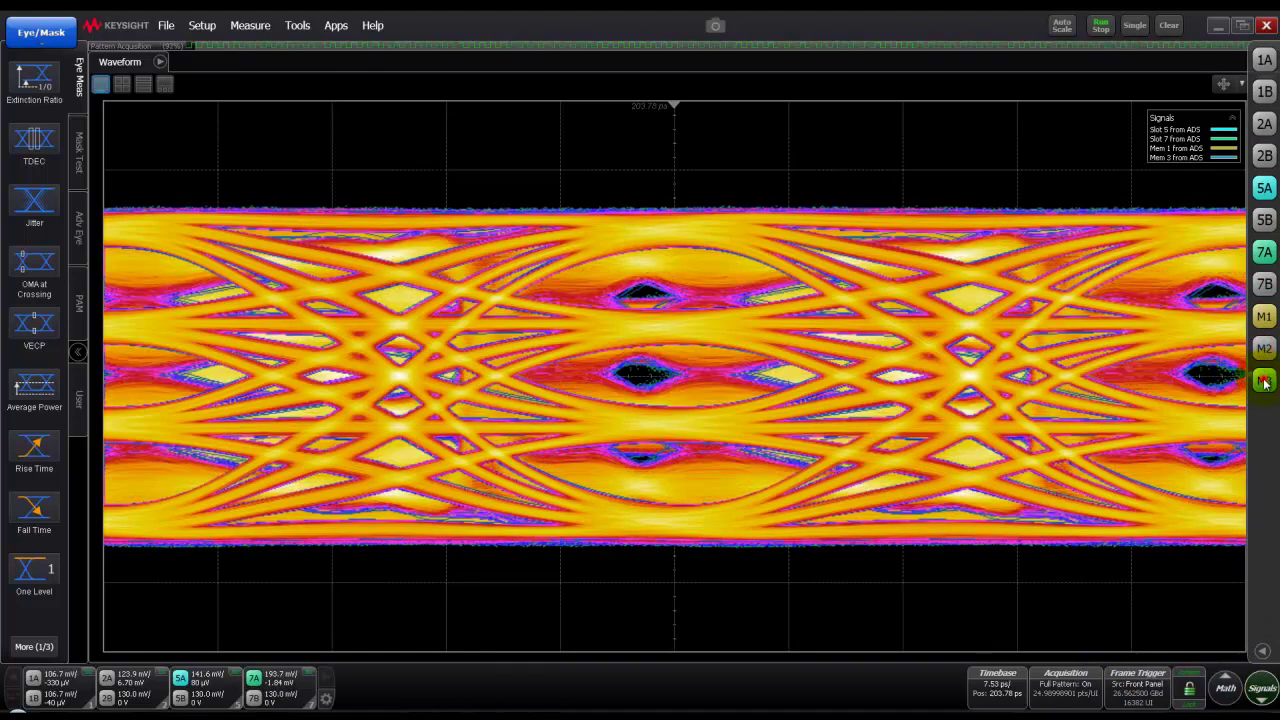
left_click(1264, 381)
left_click(1264, 254)
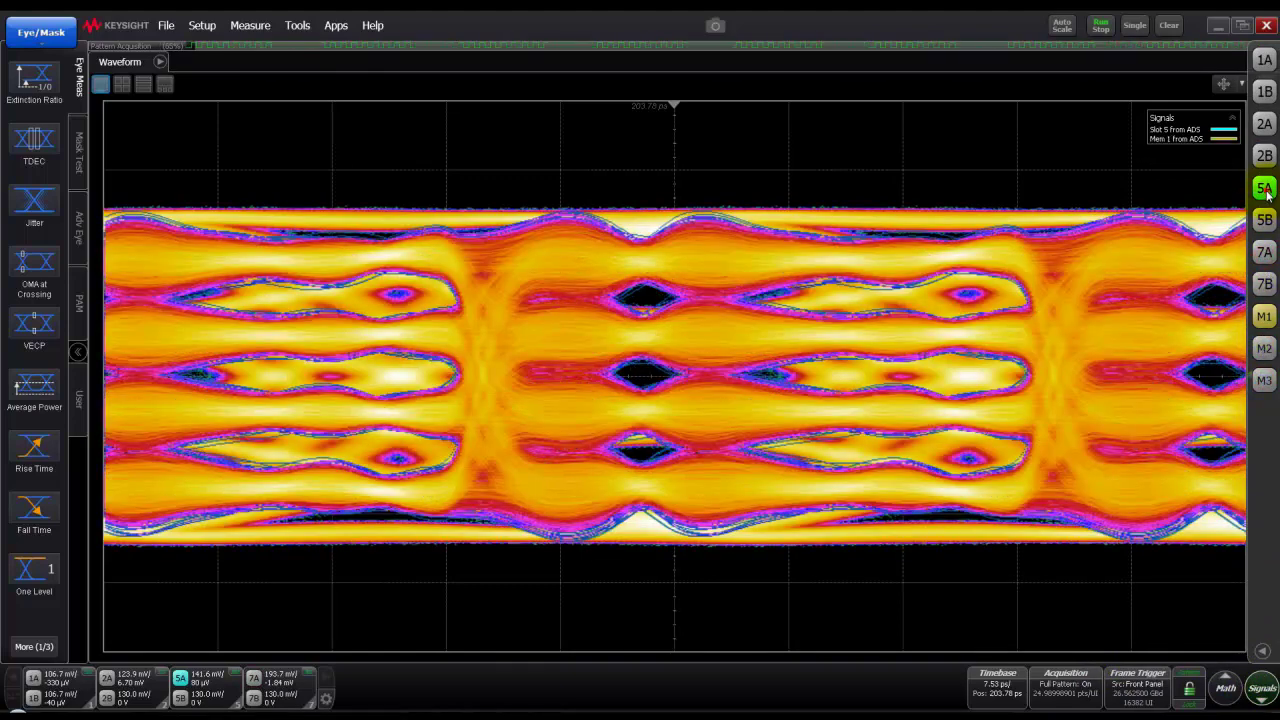
left_click(1264, 189)
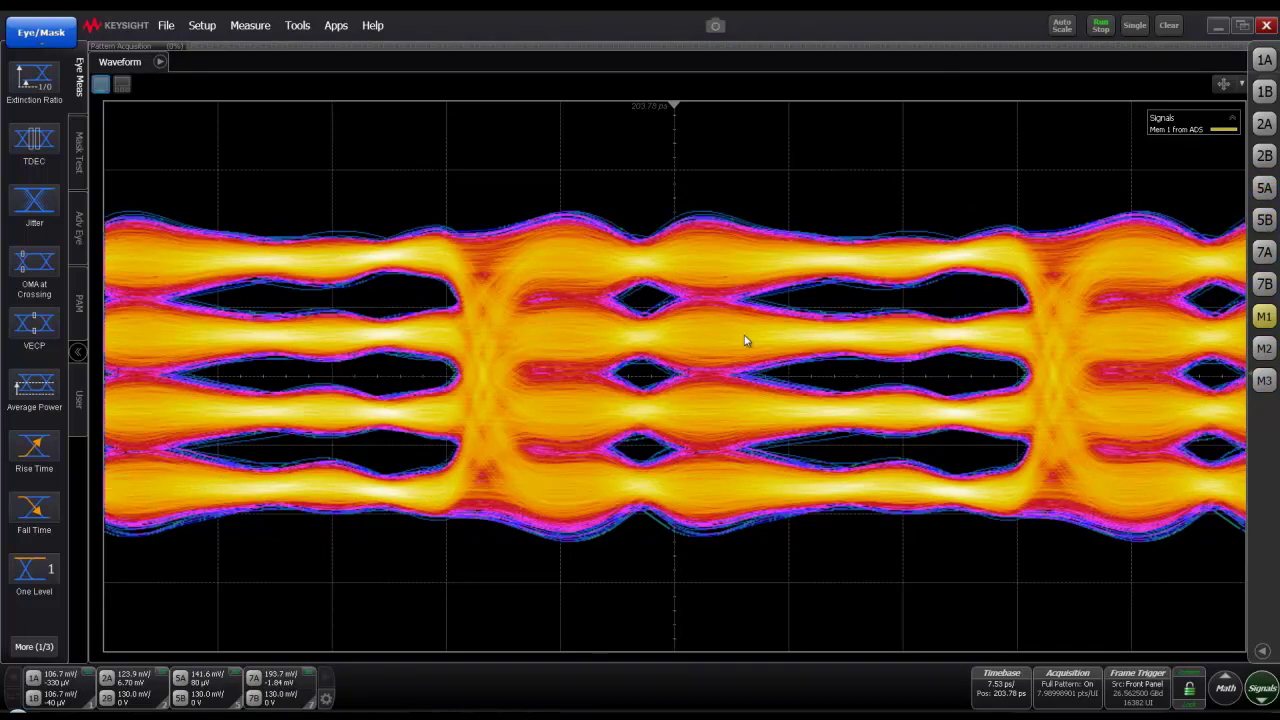
left_click_drag(842, 224, 723, 220)
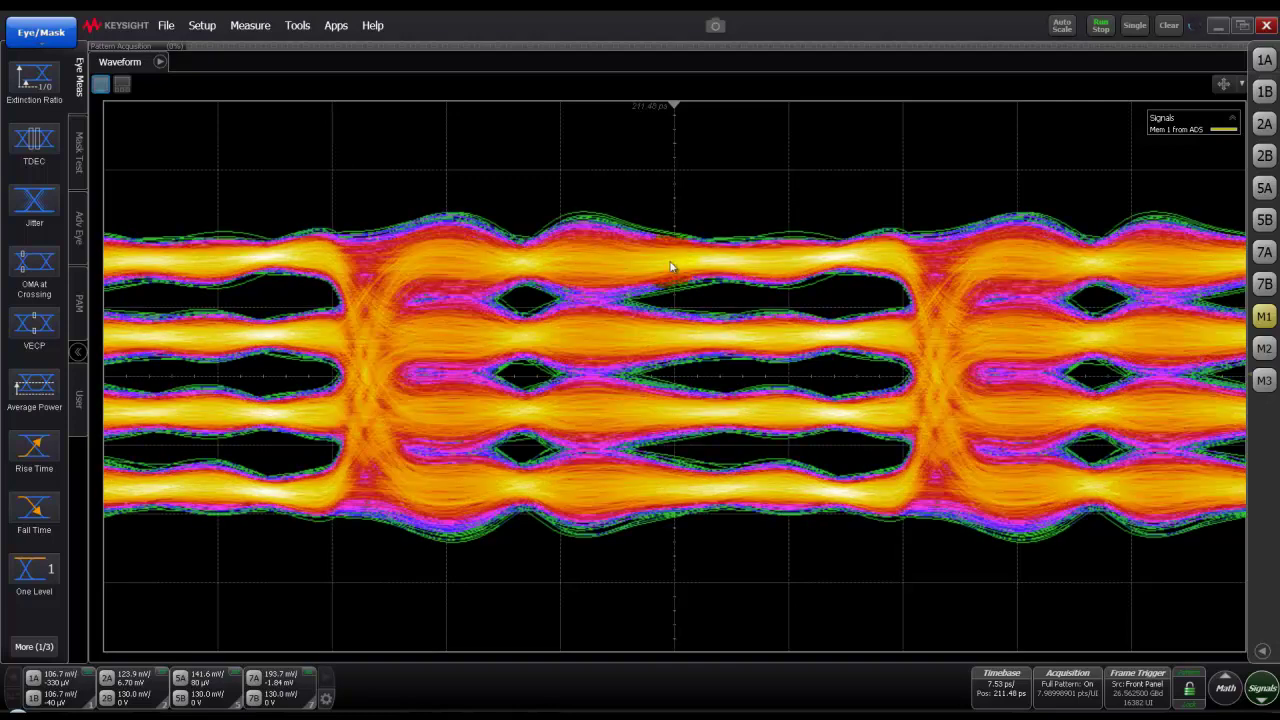
Turn off Mem 1, view Mem 2 and Mem 3 in turn, then show only channel 7A.
left_click(1264, 316)
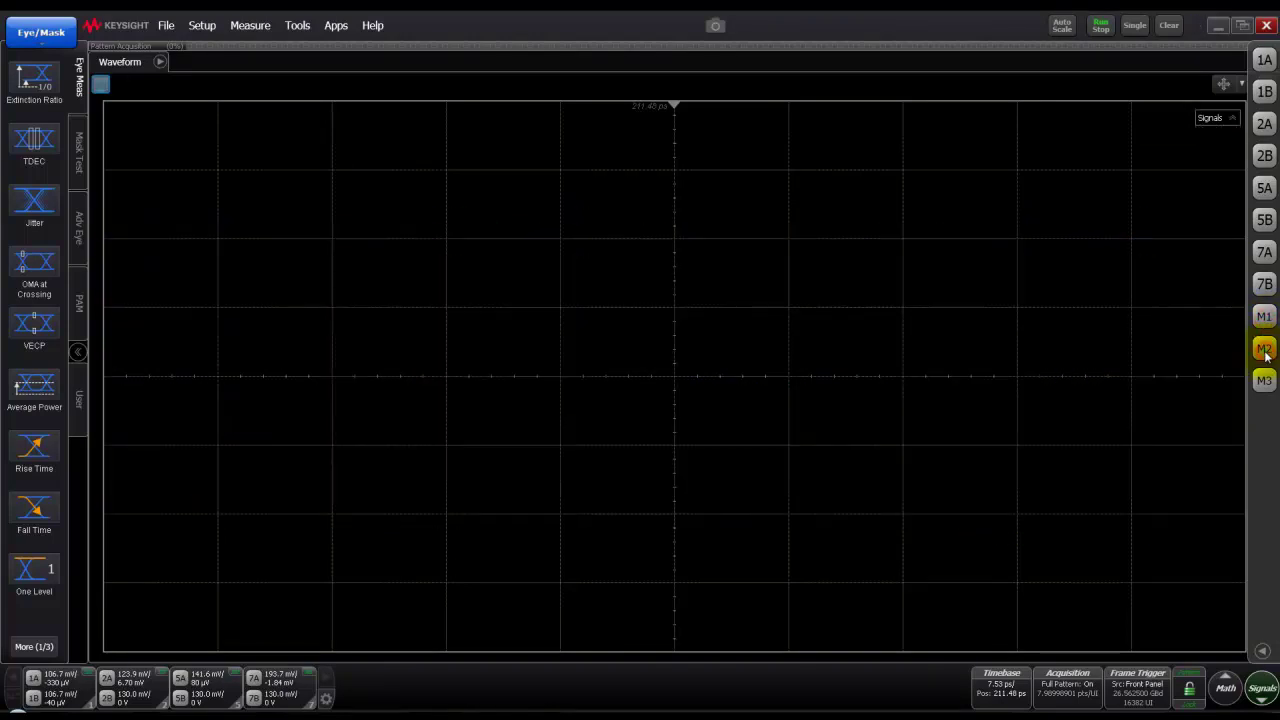
left_click(1265, 351)
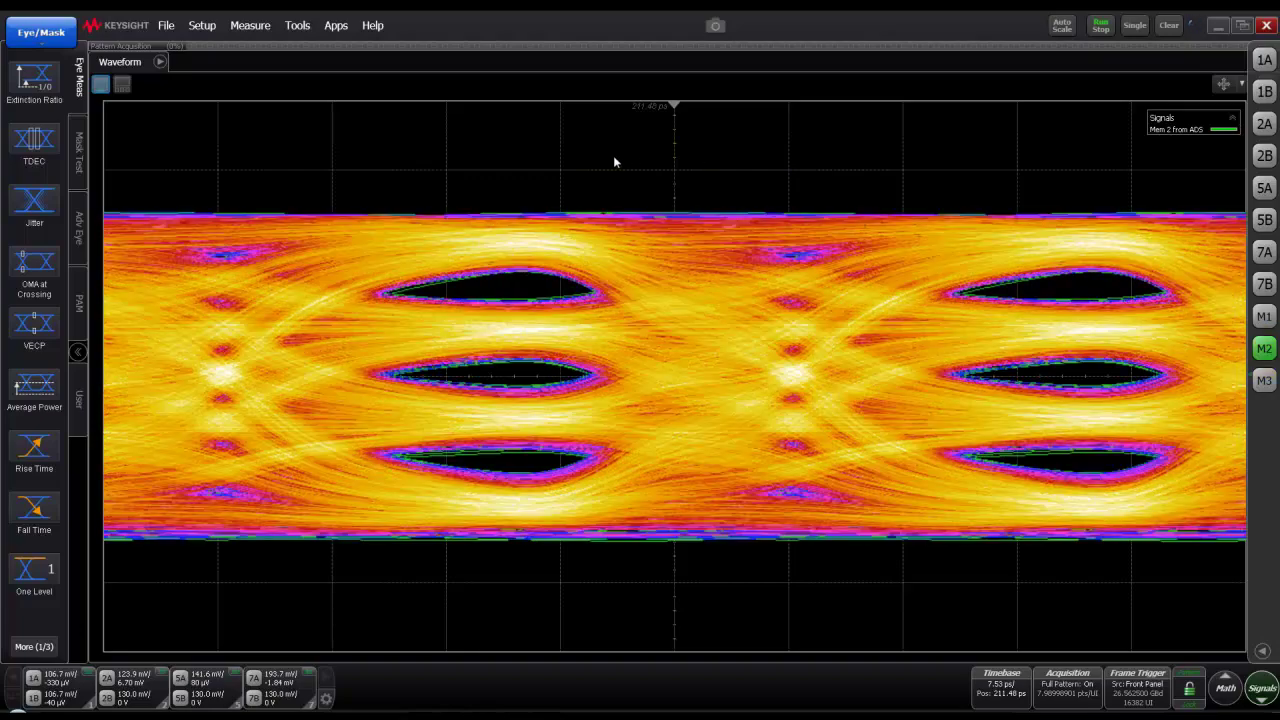
left_click_drag(596, 165, 718, 180)
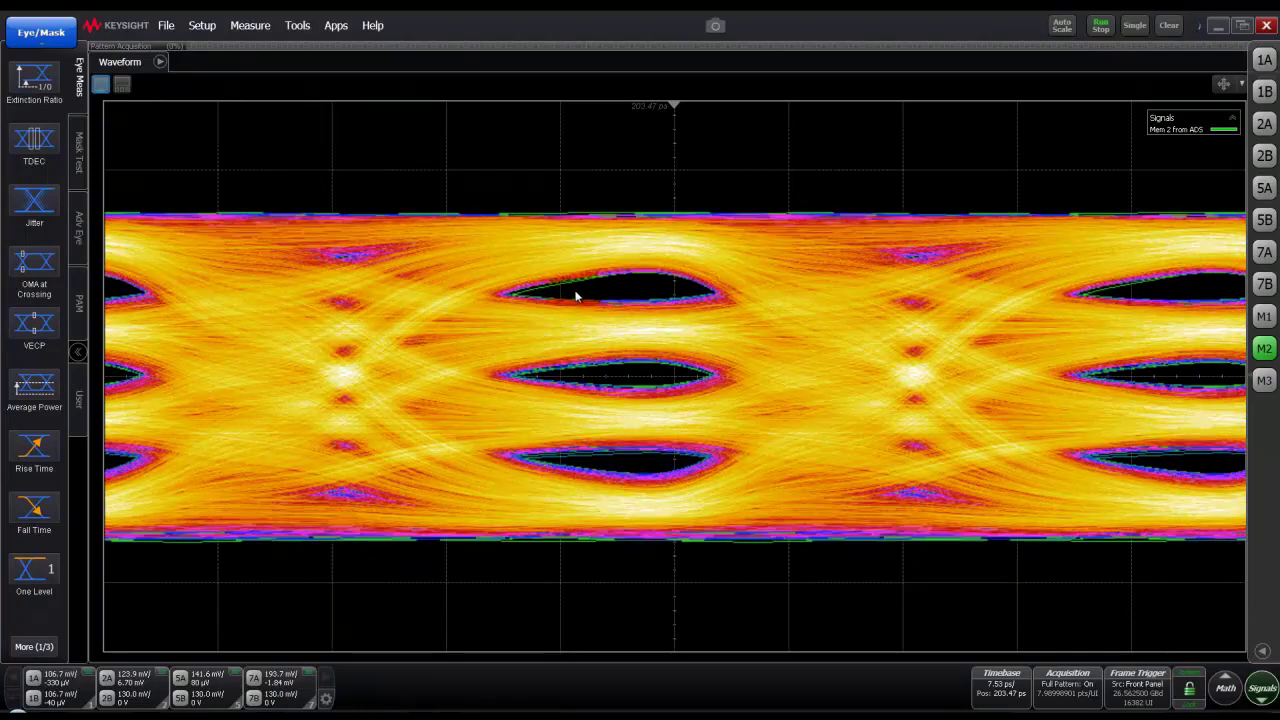
left_click(1264, 350)
left_click(1264, 381)
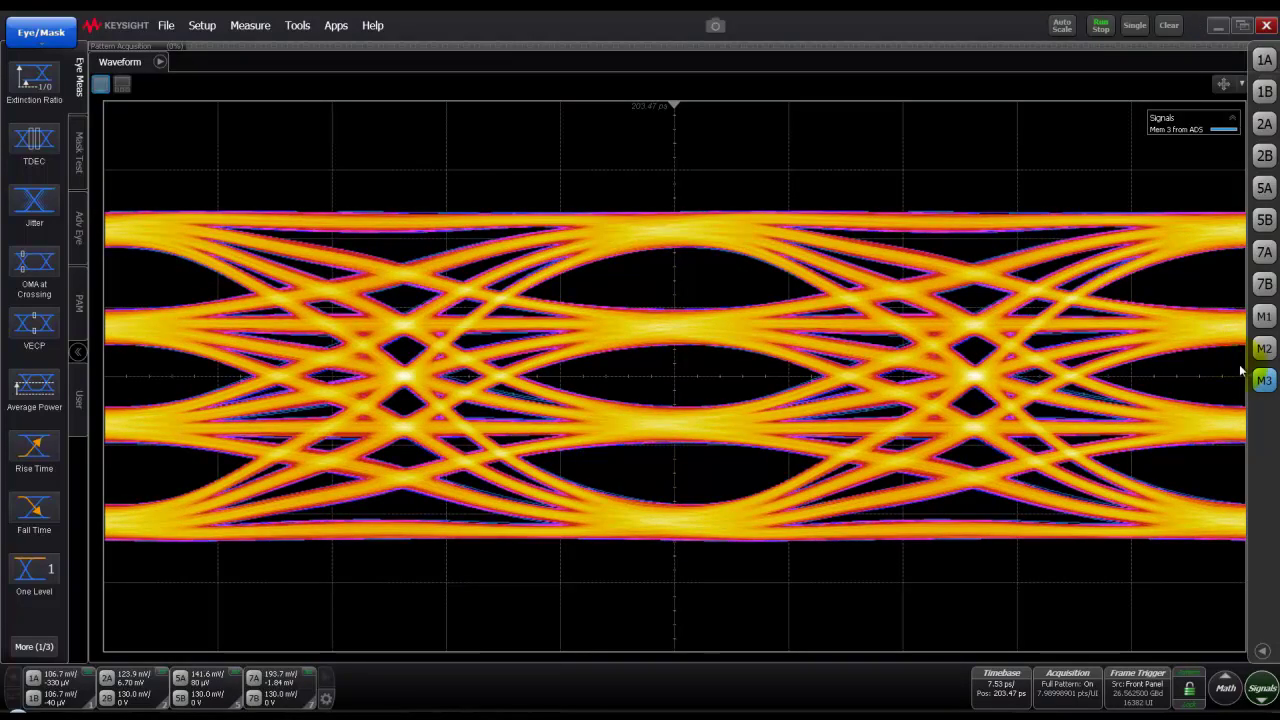
left_click(1266, 383)
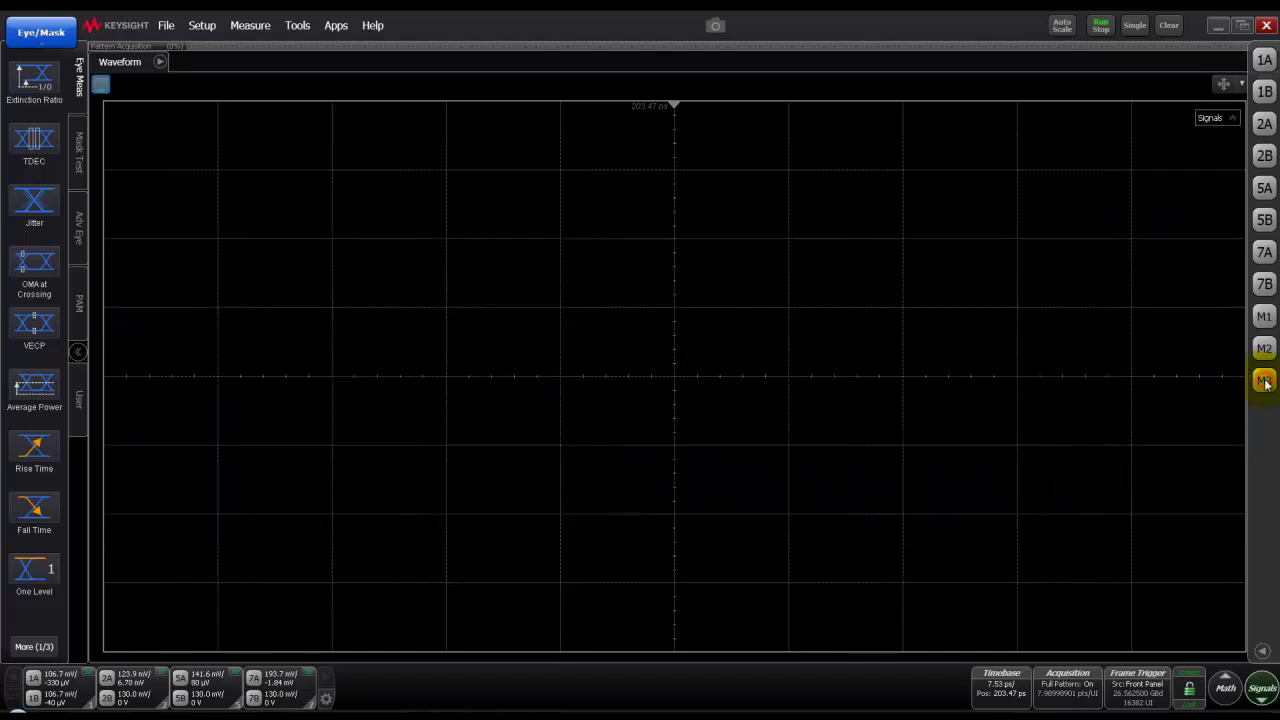
left_click(1264, 251)
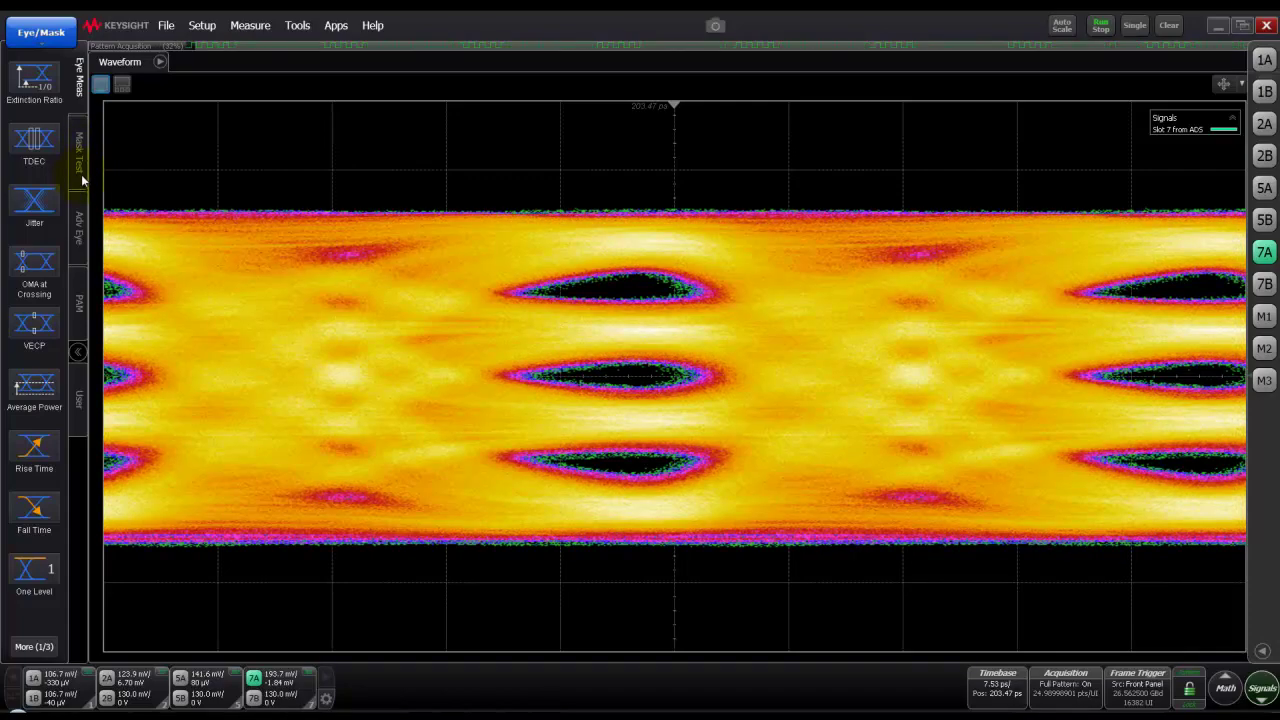
Add the PAM Eye Levels measurement to channel 7A (236.6, -4.8, -240.2 mV).
left_click(57, 38)
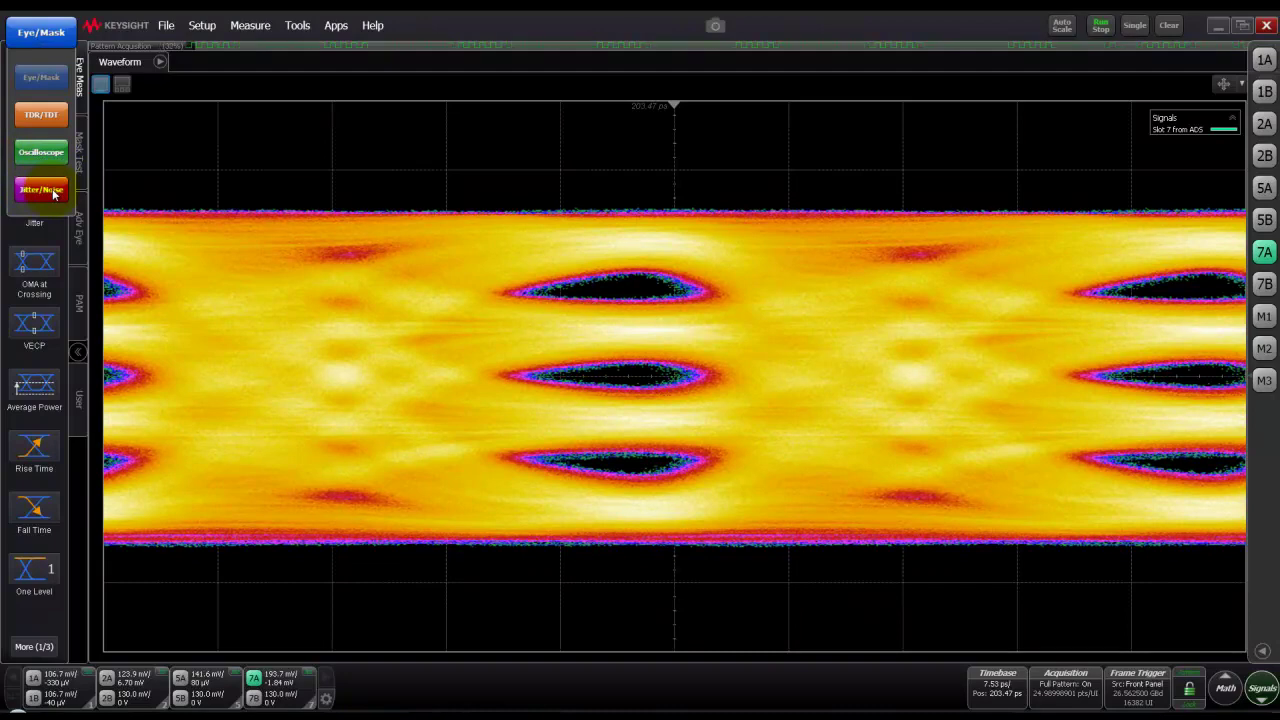
left_click(194, 134)
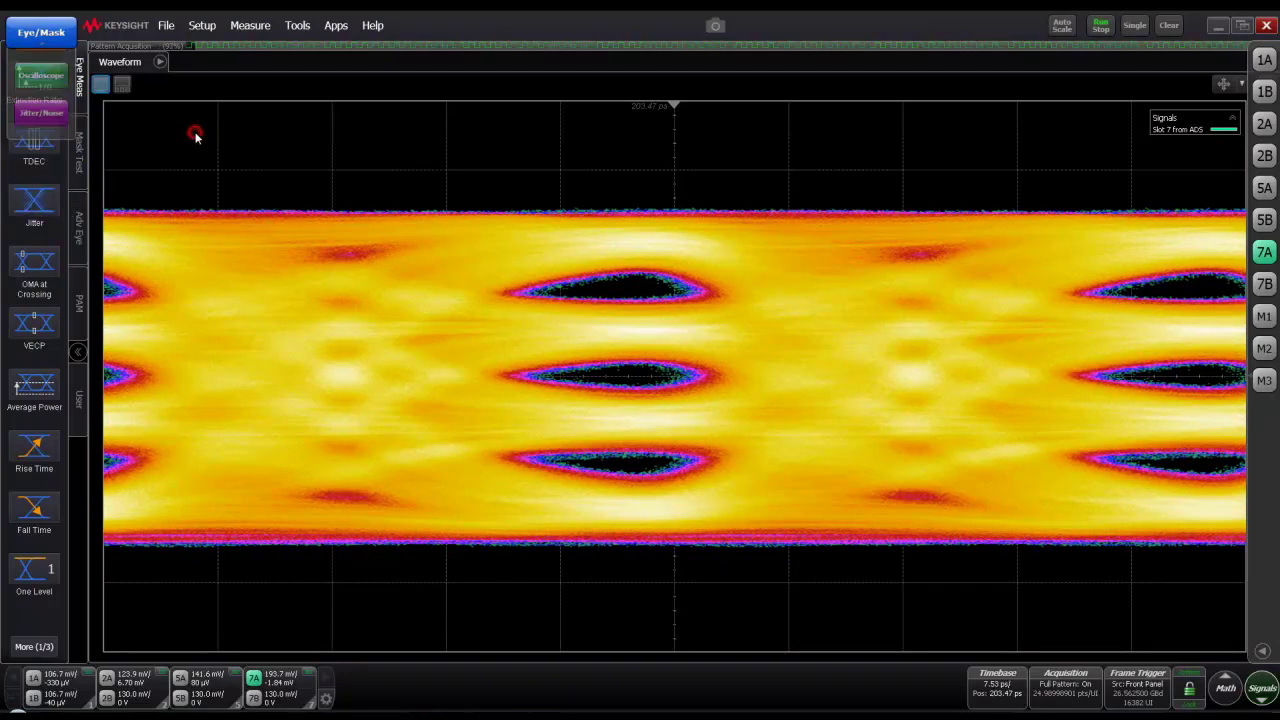
left_click(81, 302)
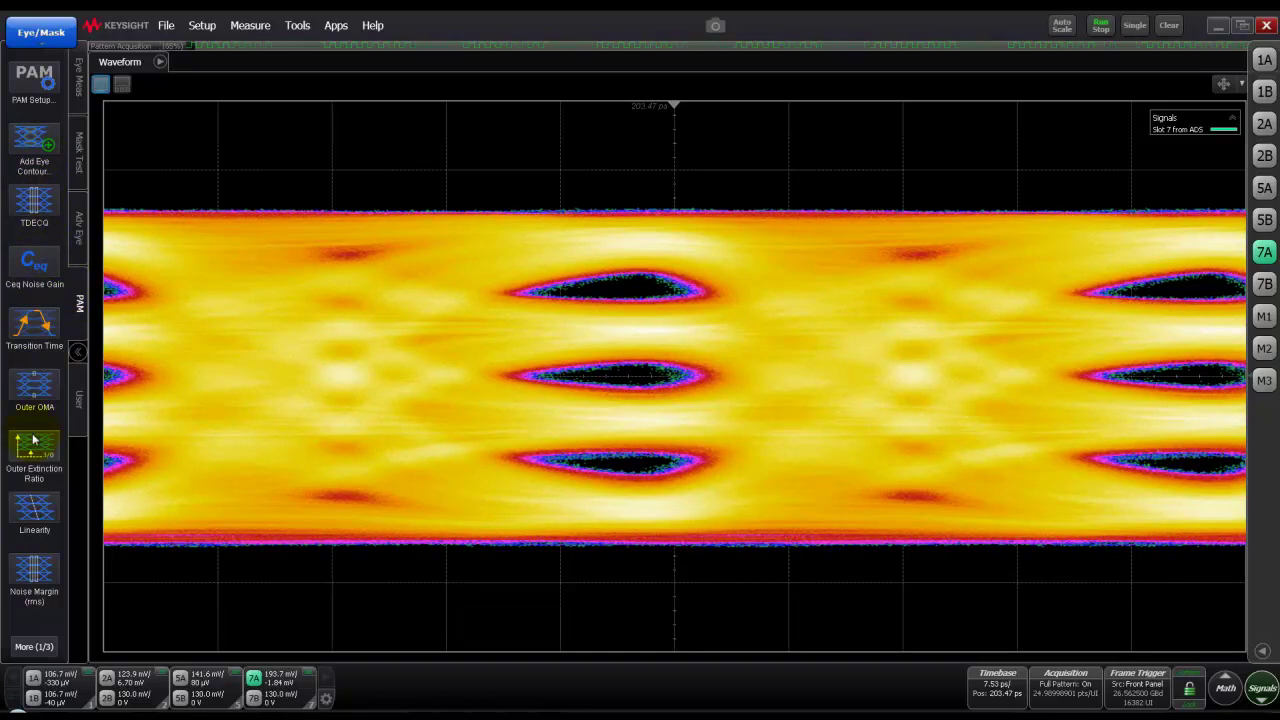
left_click(35, 647)
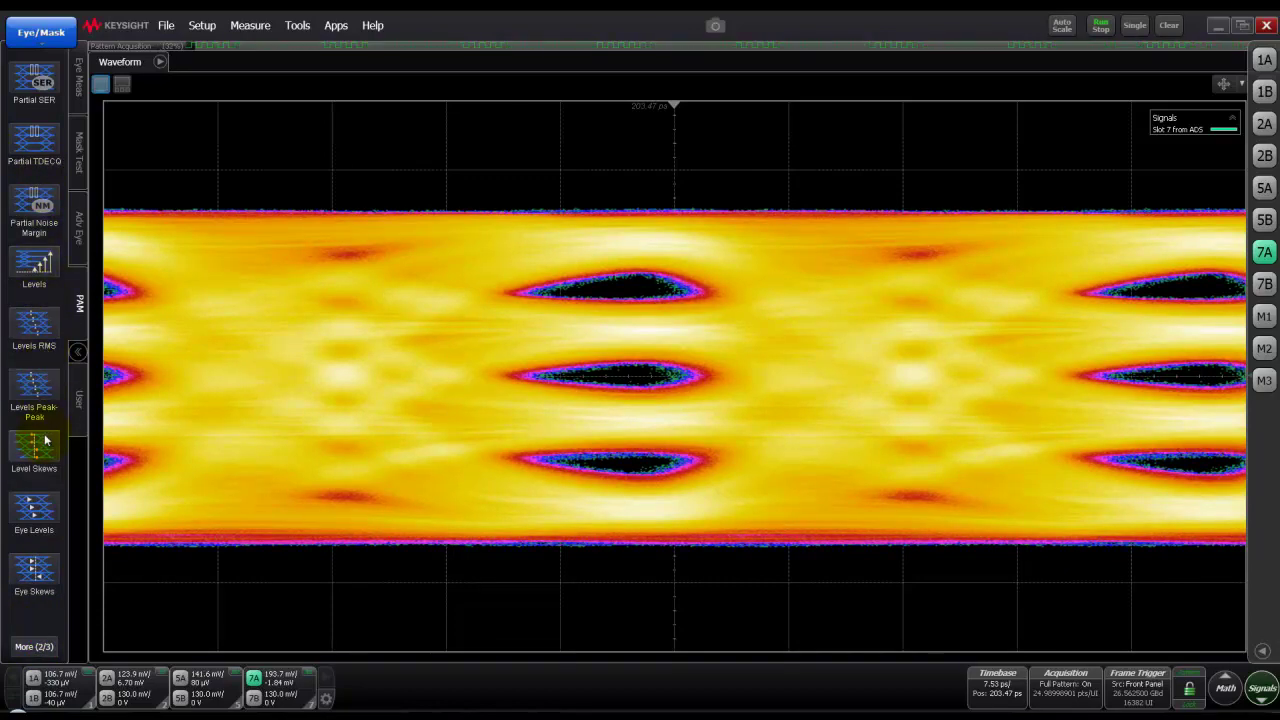
left_click(40, 511)
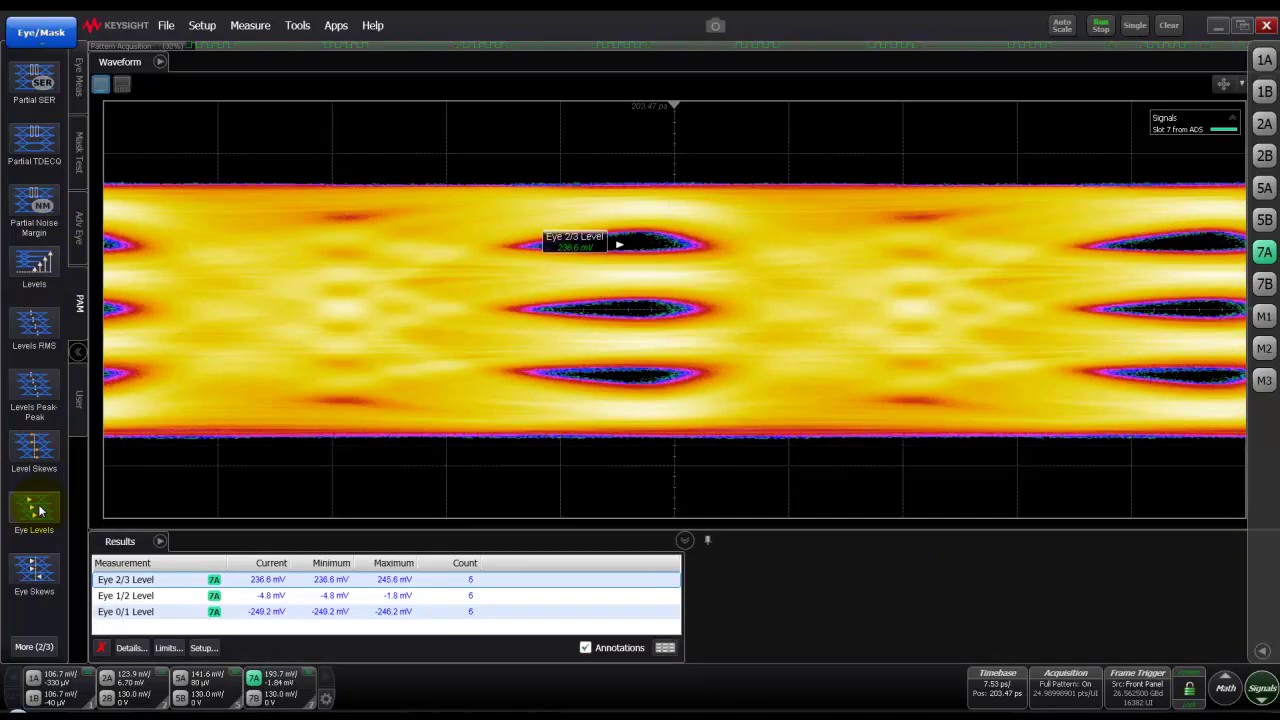
Inspect the Eye 2/3, 1/2 and 0/1 Level results, then delete all three.
left_click(175, 584)
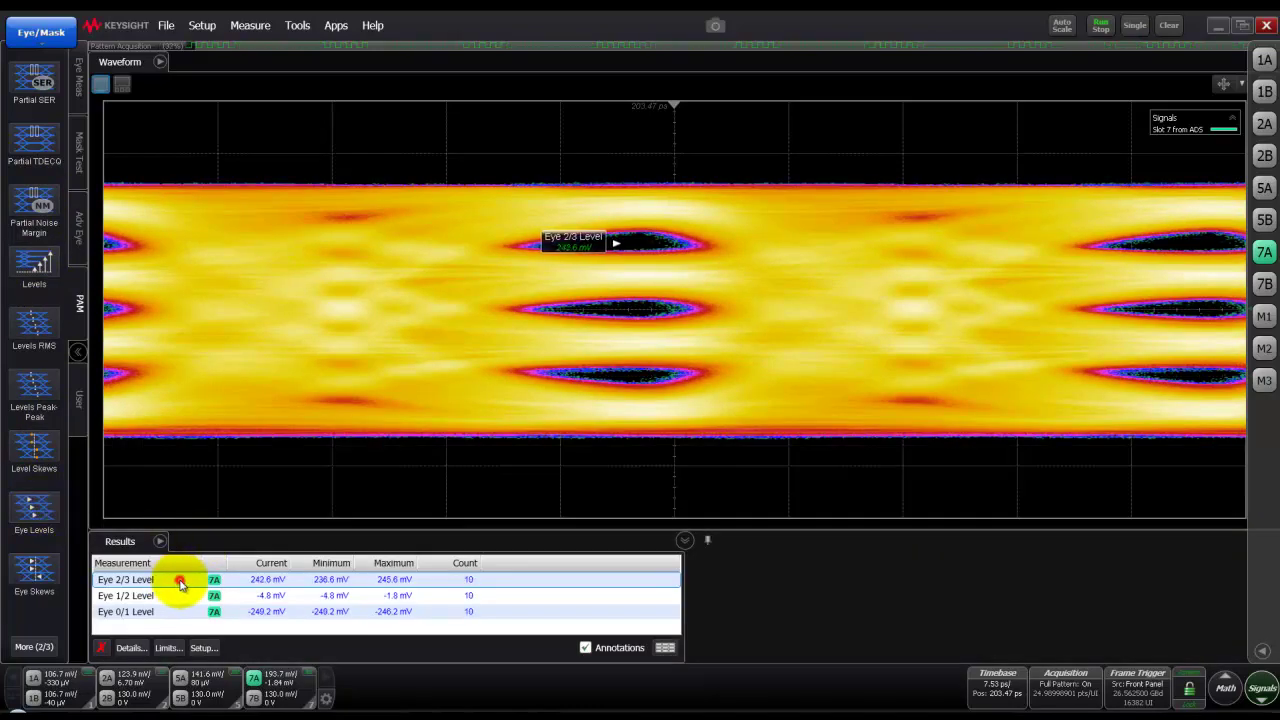
left_click(143, 597)
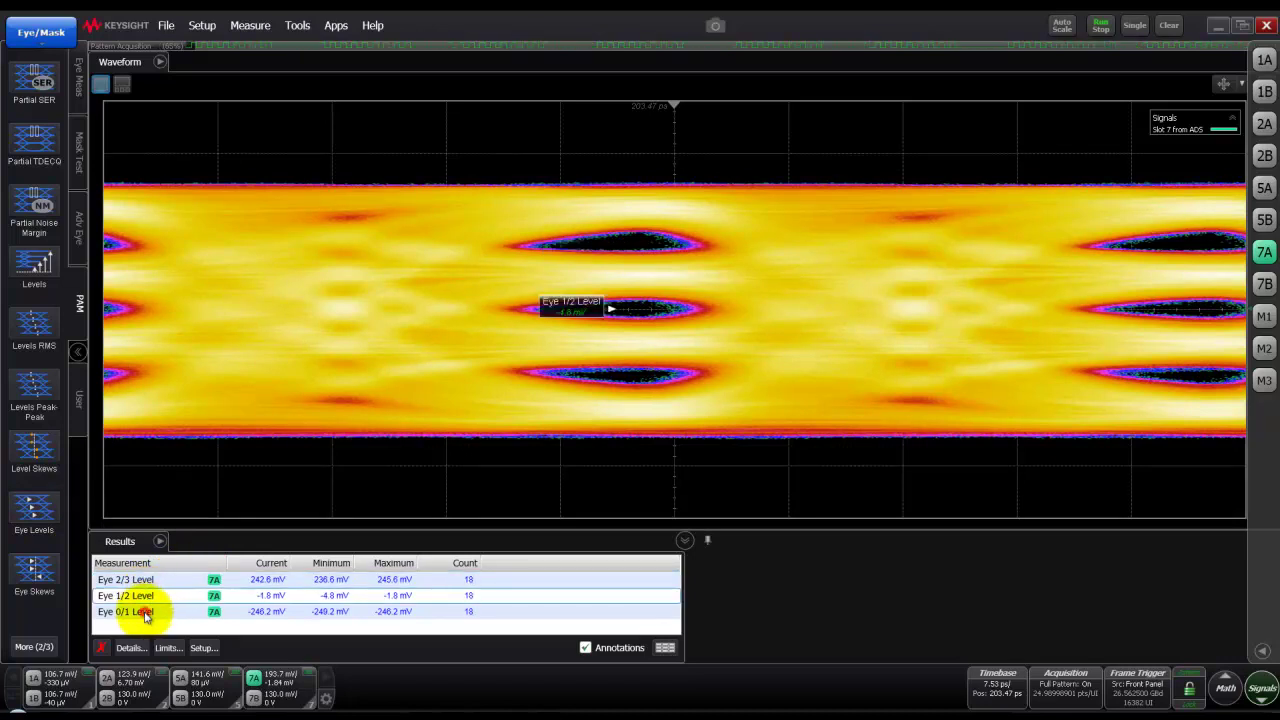
left_click(145, 613)
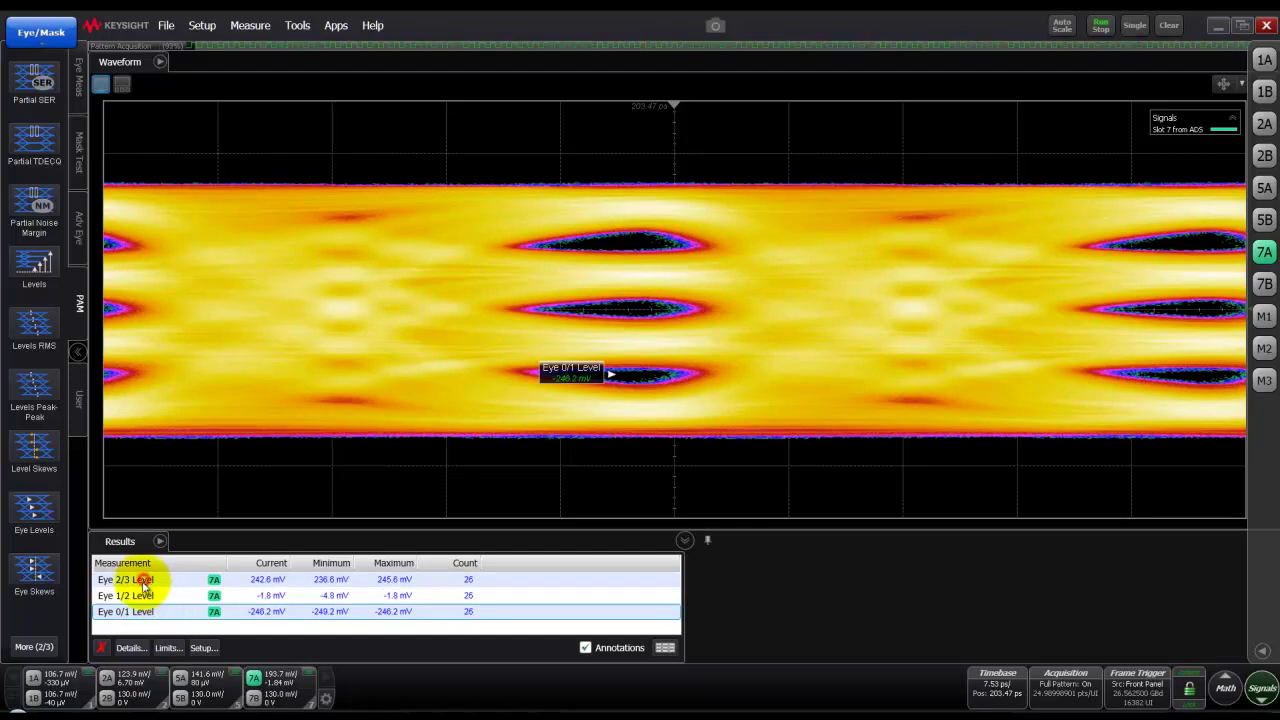
left_click(104, 648)
left_click(104, 648)
left_click(104, 648)
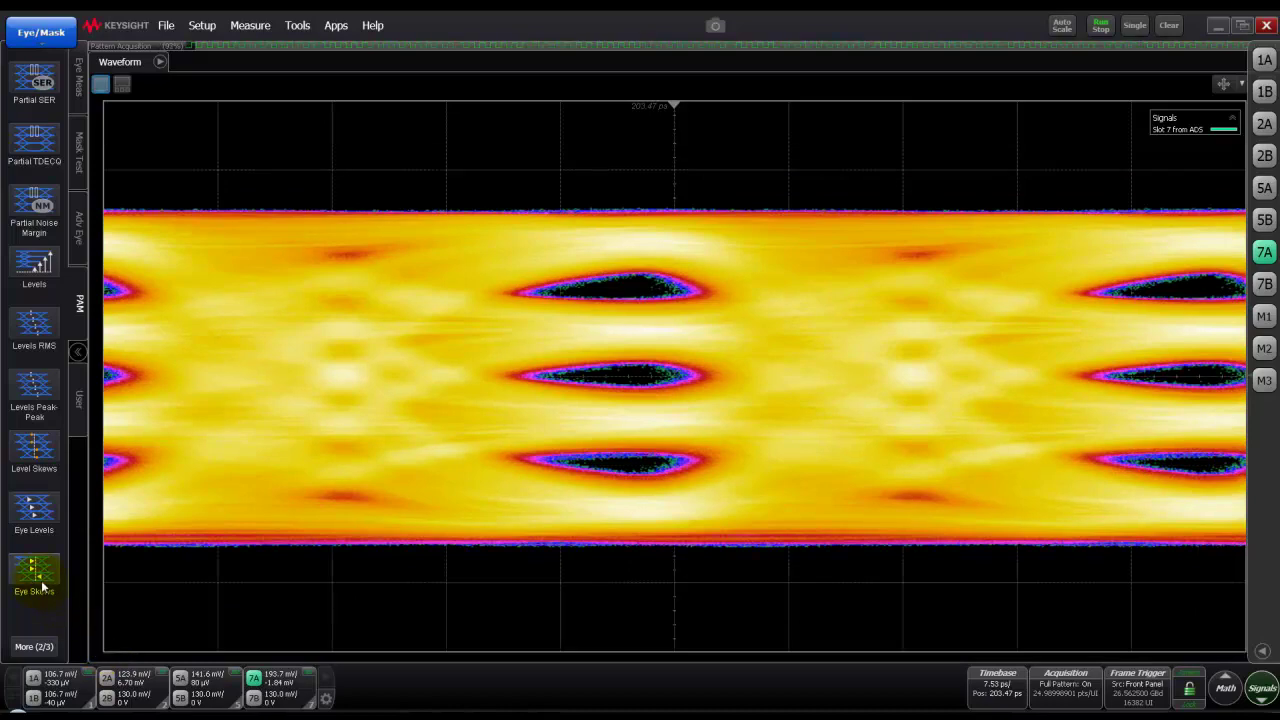
left_click(40, 648)
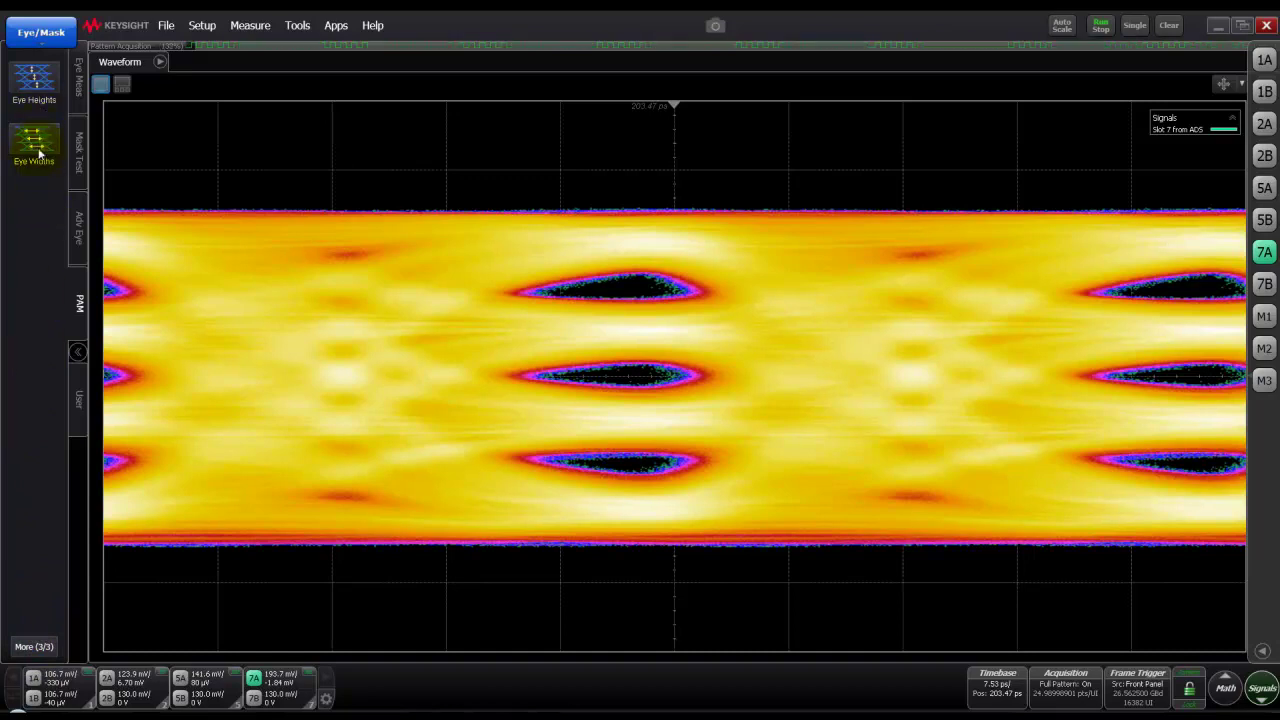
left_click(34, 88)
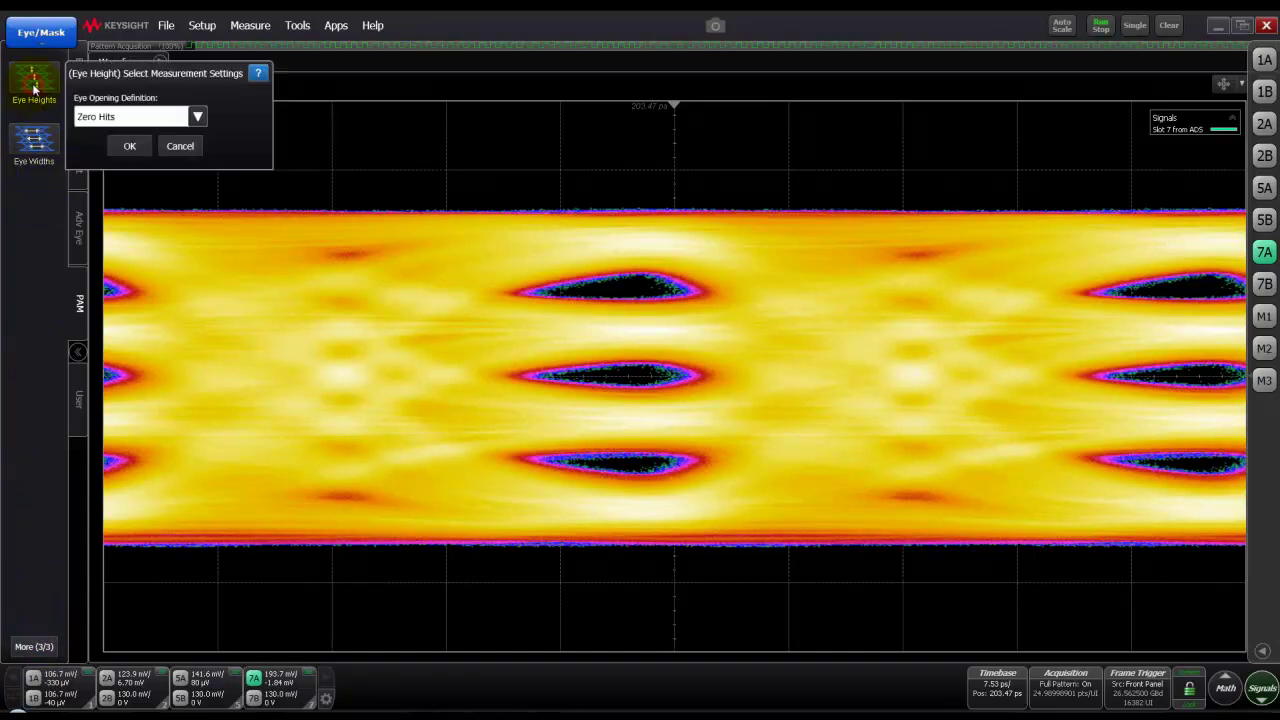
left_click(123, 146)
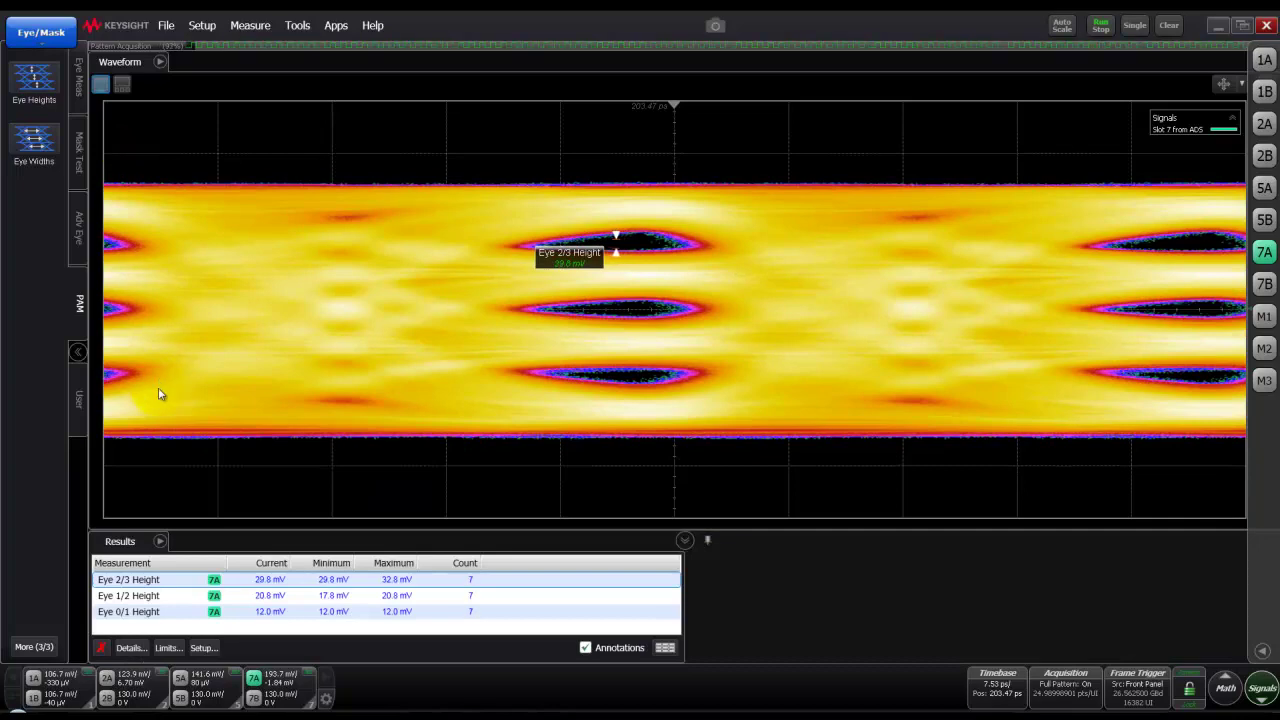
left_click(134, 597)
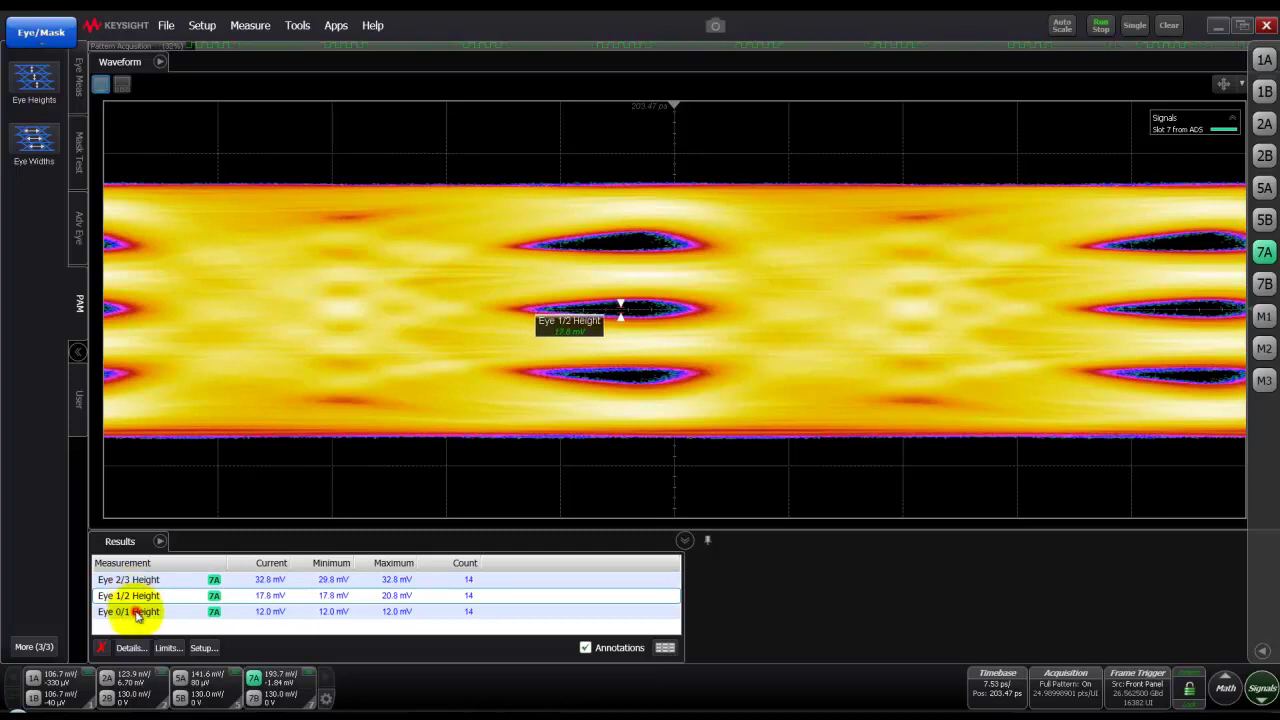
left_click(137, 614)
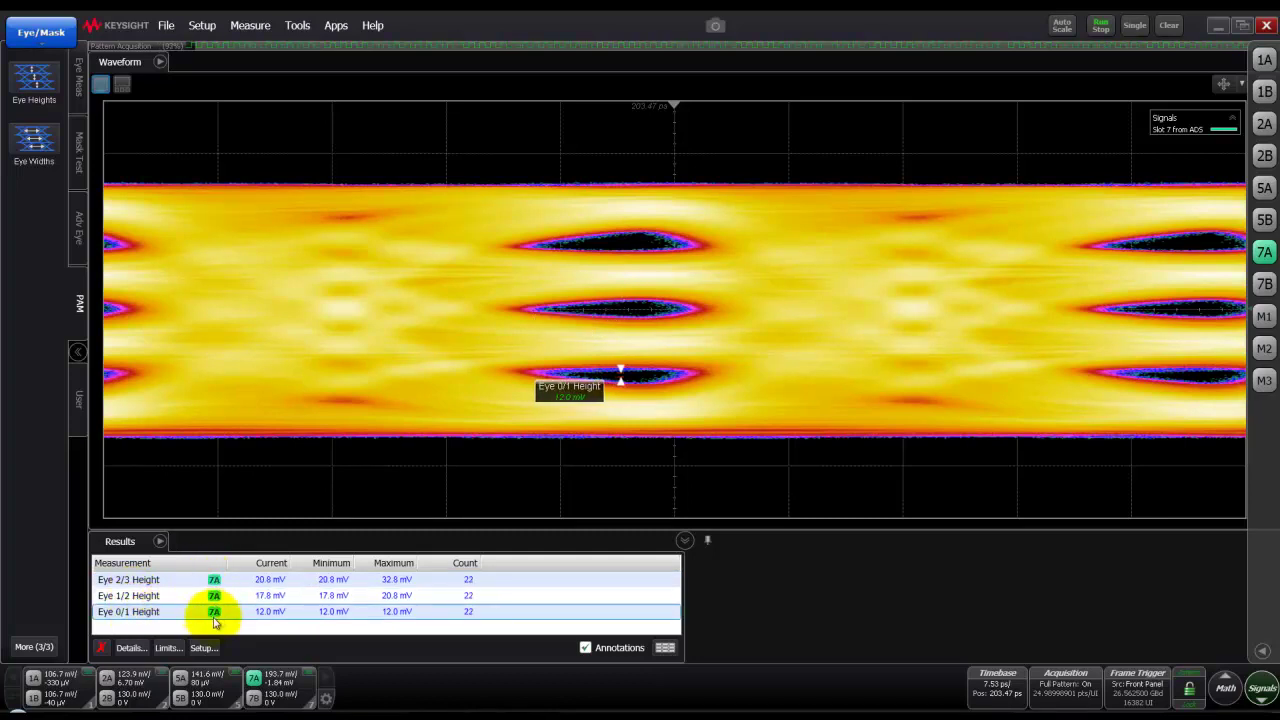
left_click(33, 150)
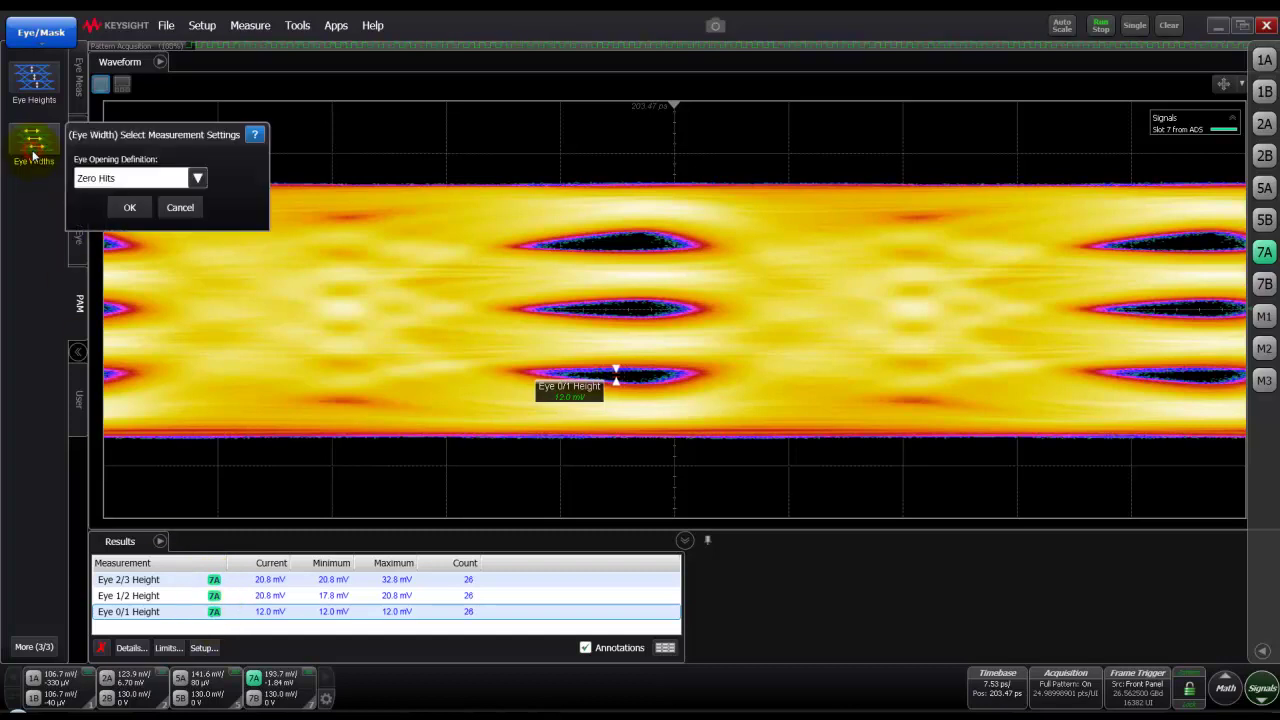
left_click(128, 207)
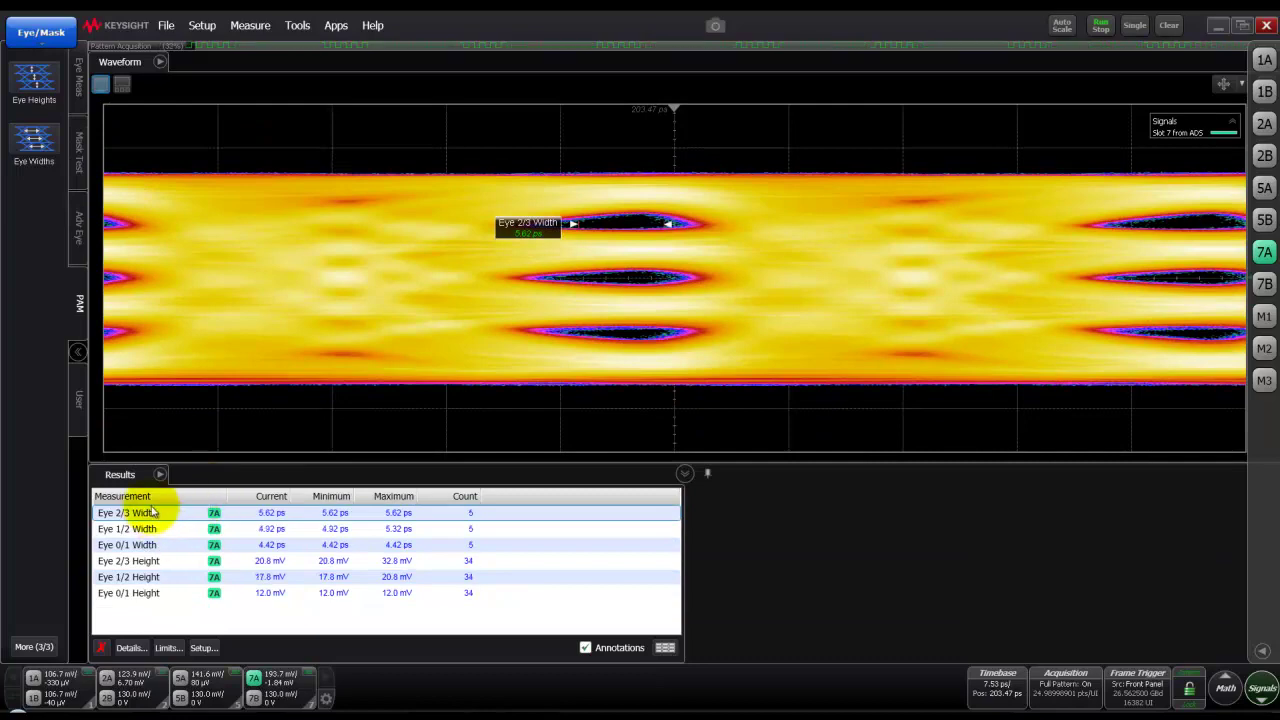
left_click(149, 529)
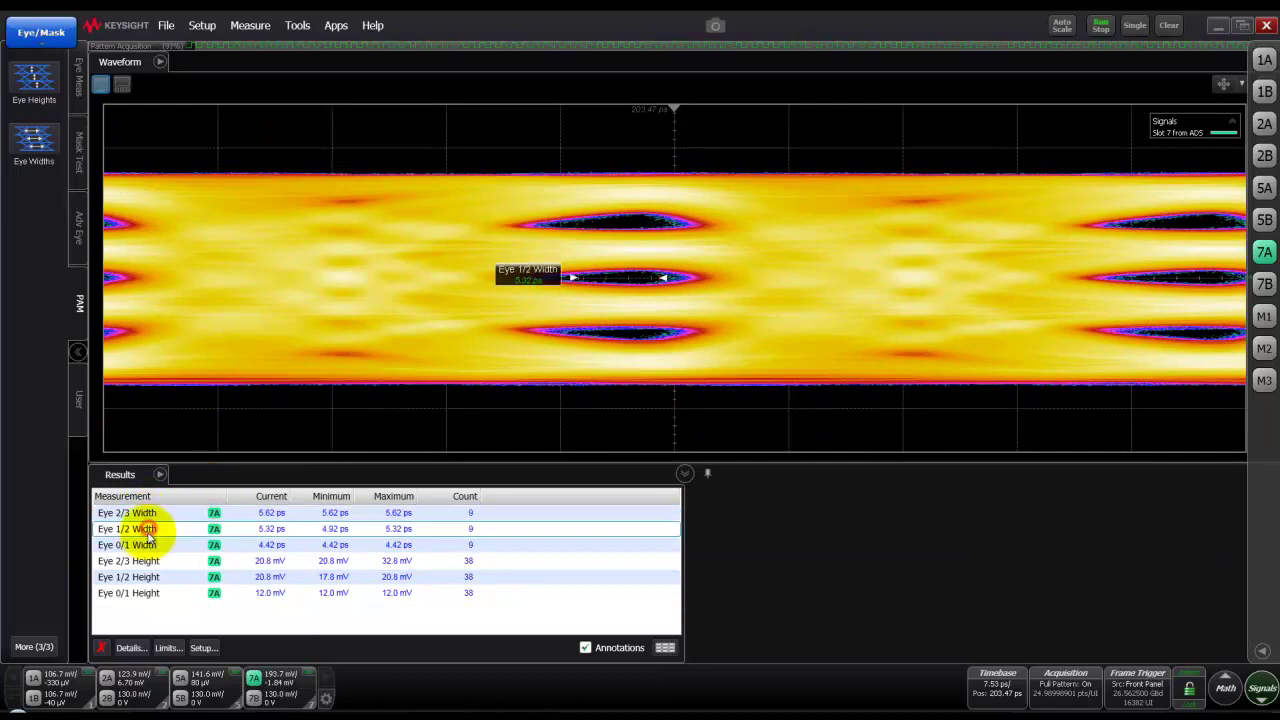
left_click(148, 545)
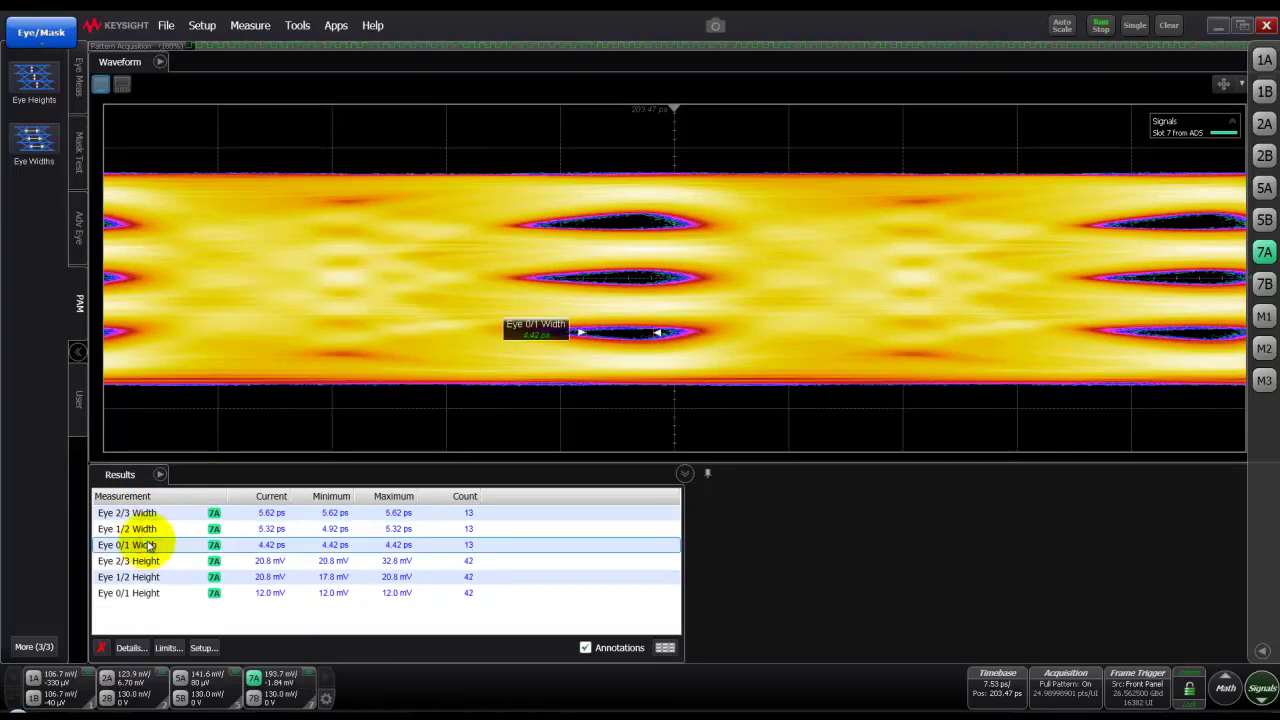
left_click(100, 648)
left_click(100, 648)
left_click(100, 648)
left_click(100, 648)
left_click(100, 648)
left_click(100, 648)
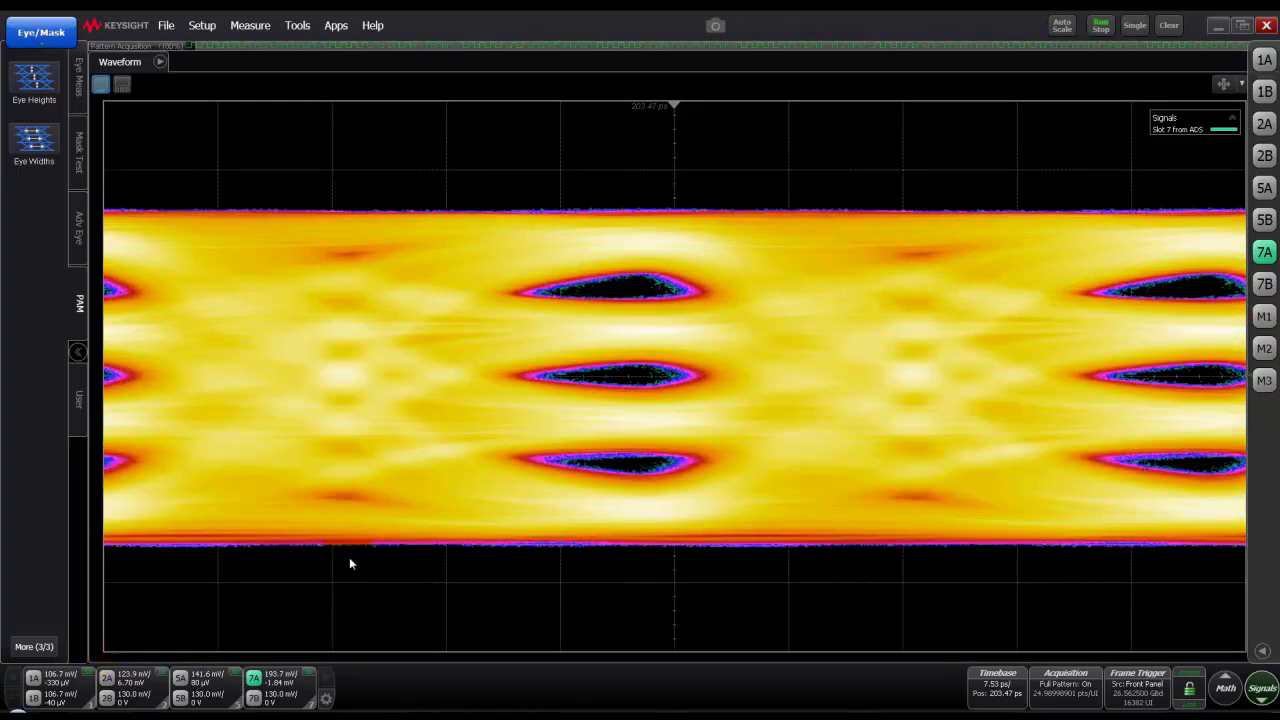
Replace the 7A eye with Mem 3 and add a TDECQ measurement reading 3.01 dB.
left_click(1264, 252)
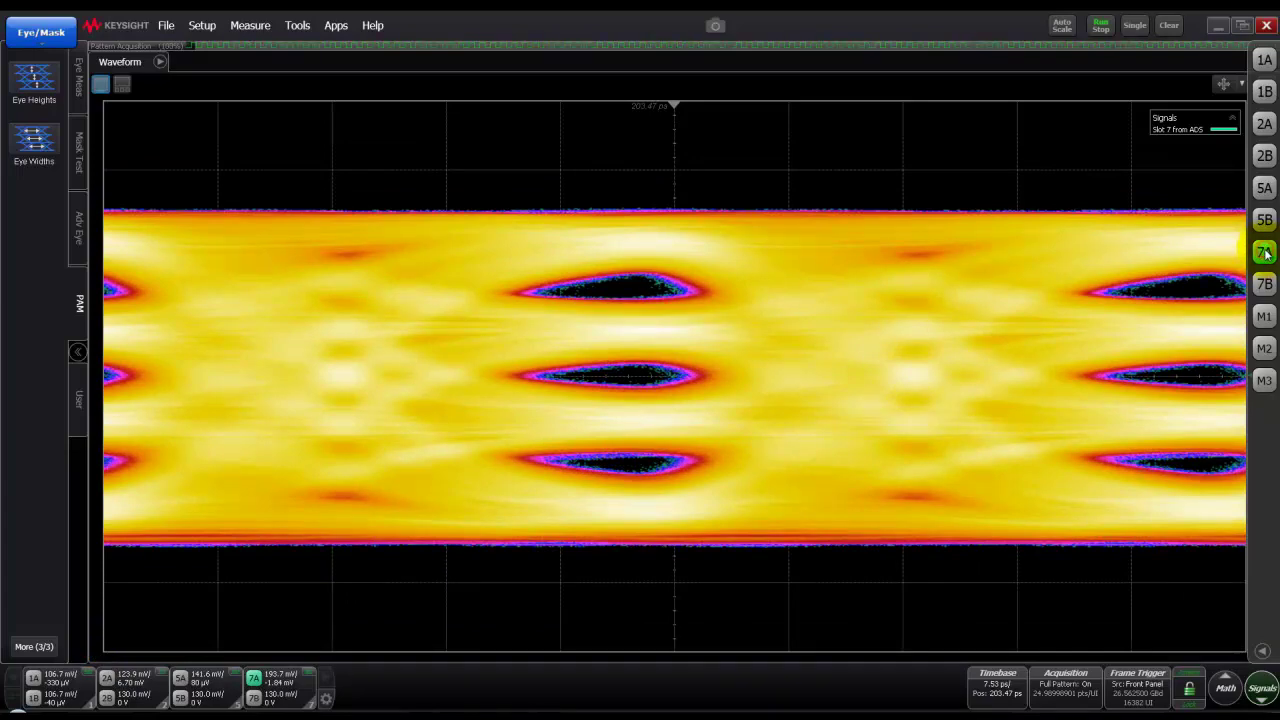
left_click(1265, 253)
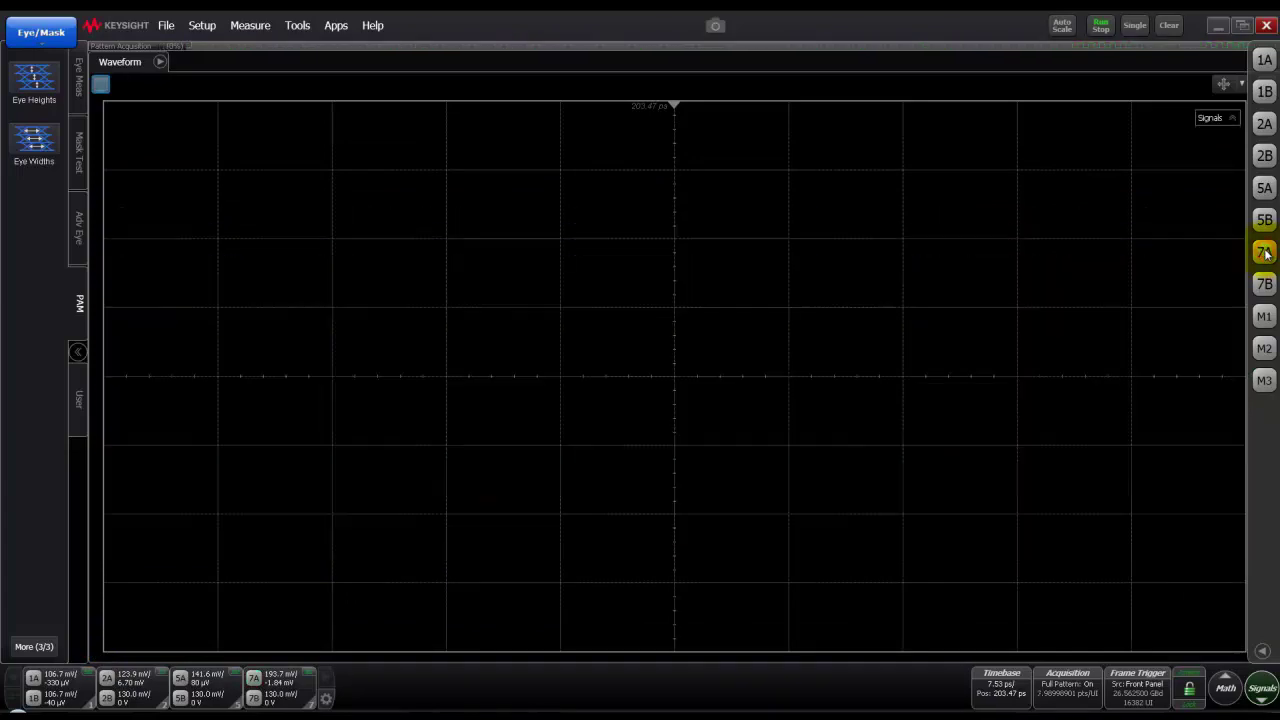
left_click(1264, 381)
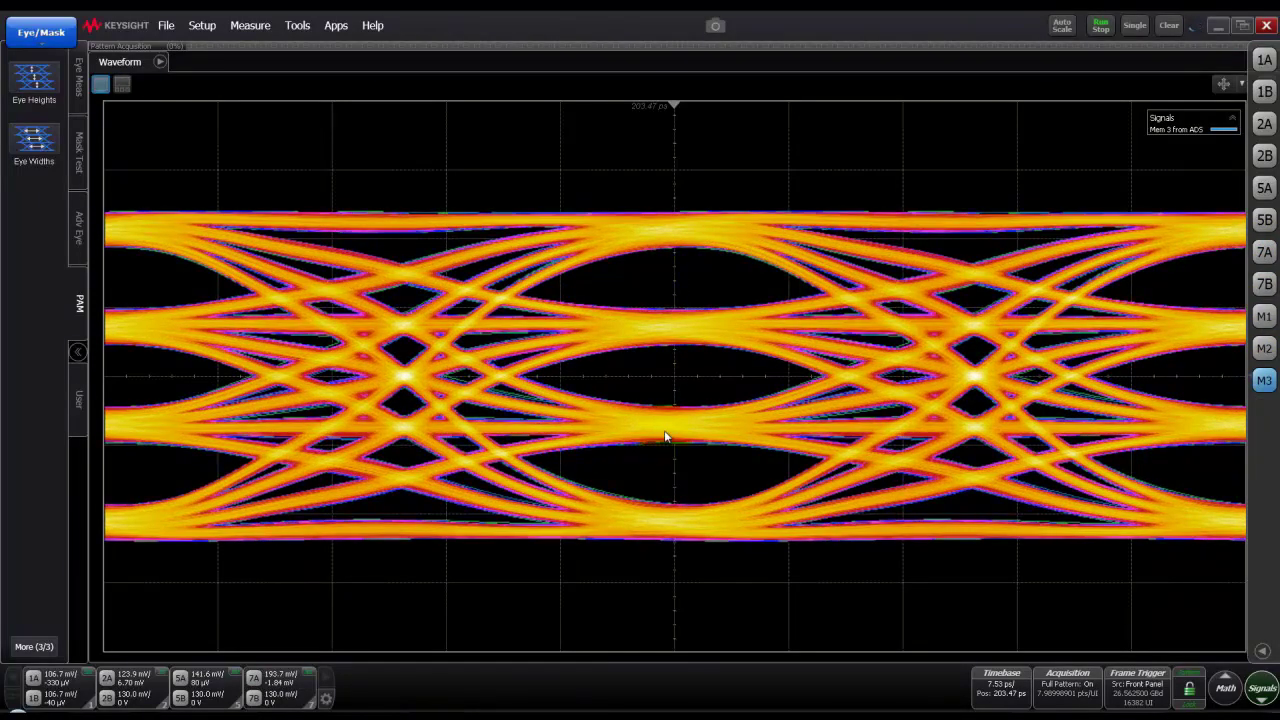
left_click(40, 648)
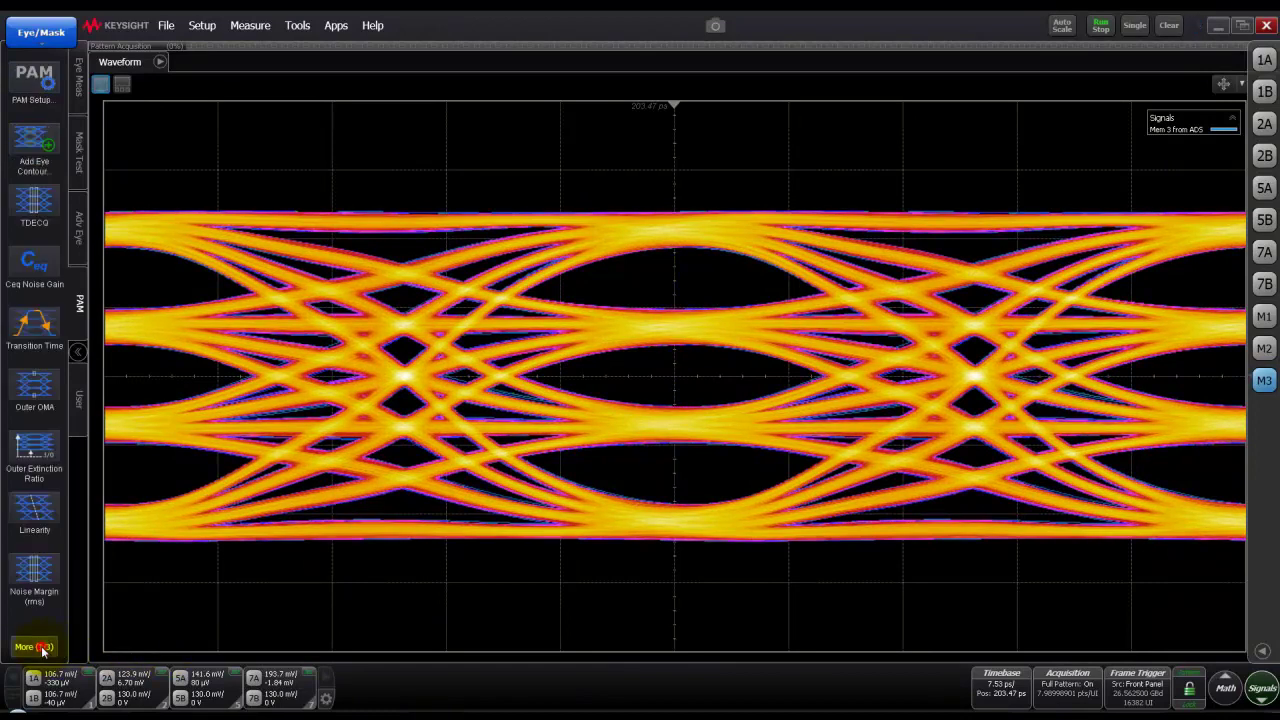
left_click(37, 219)
left_click(37, 207)
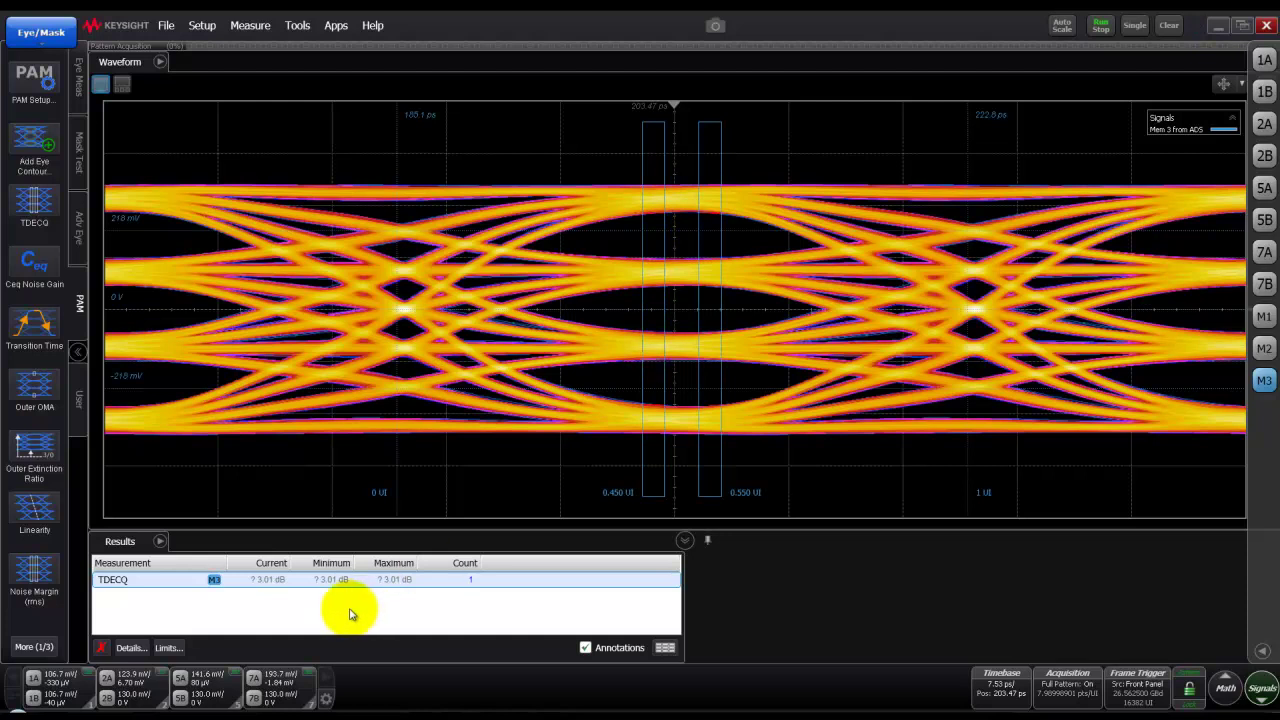
left_click(274, 584)
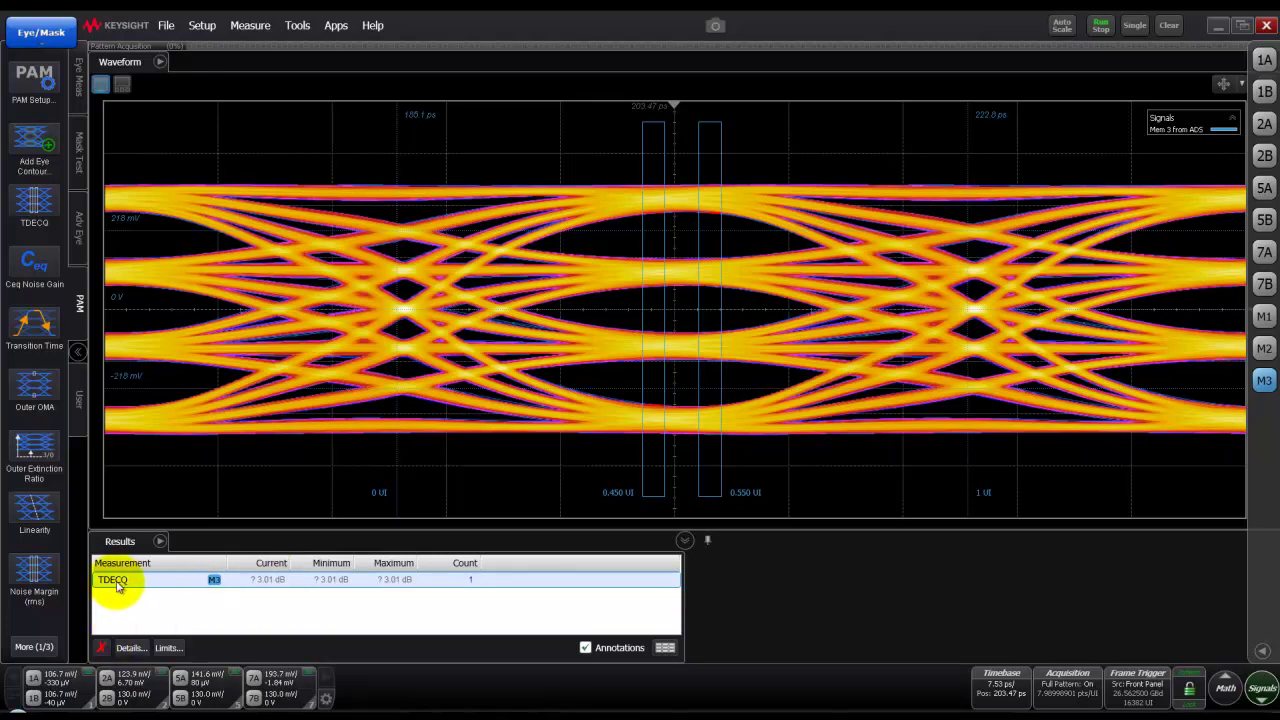
left_click(33, 647)
left_click(33, 647)
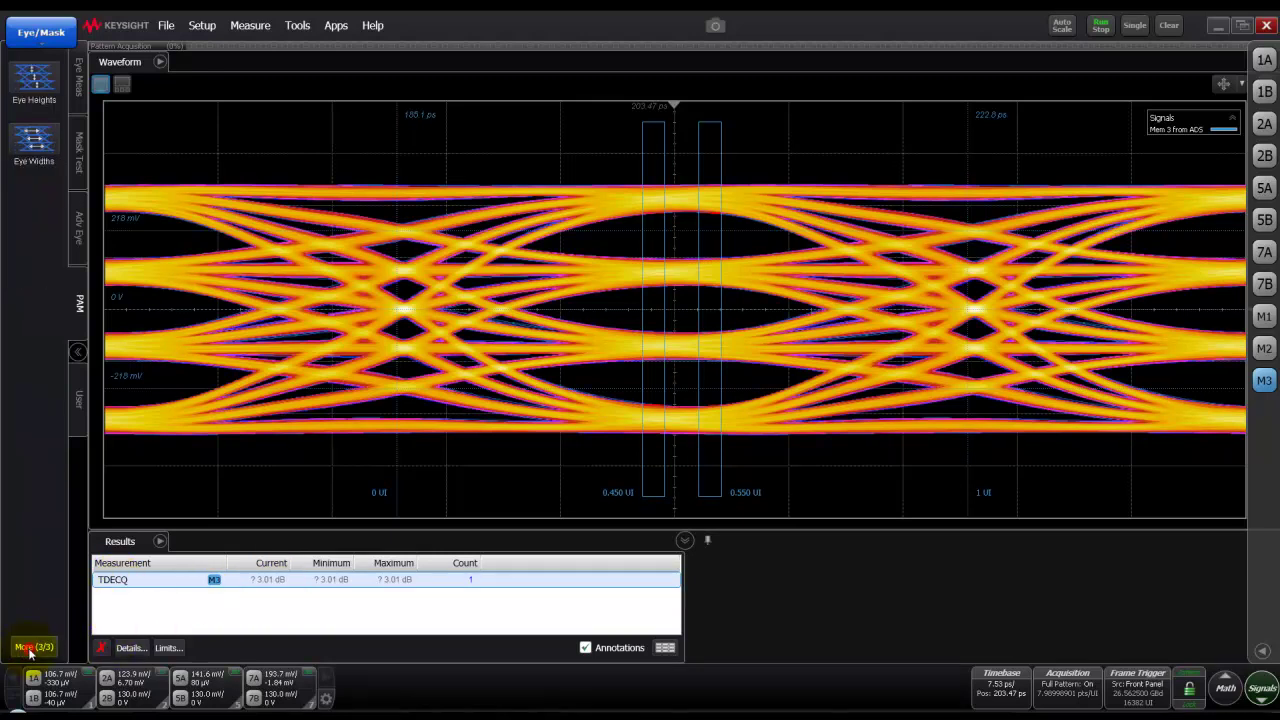
Add Eye Heights, Eye Widths (Zero Hits) and RLM Clause 94 Linearity measurements to M3.
left_click(31, 83)
left_click(121, 150)
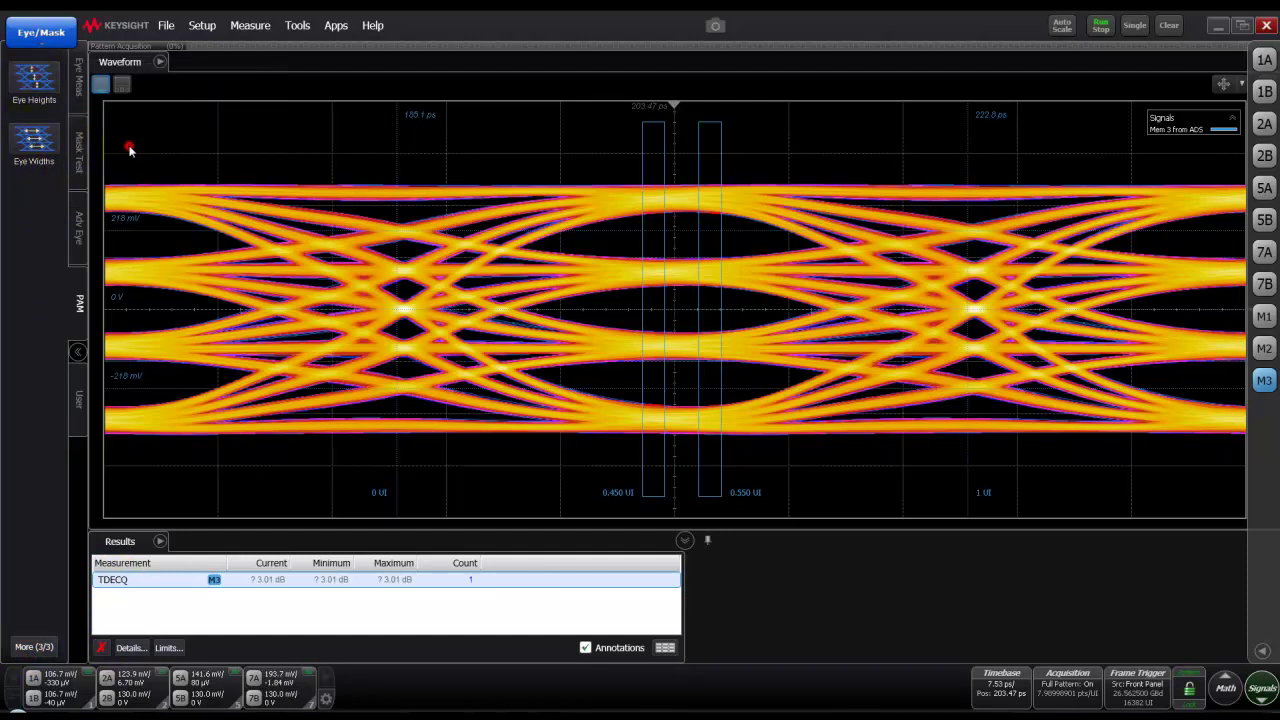
left_click(37, 147)
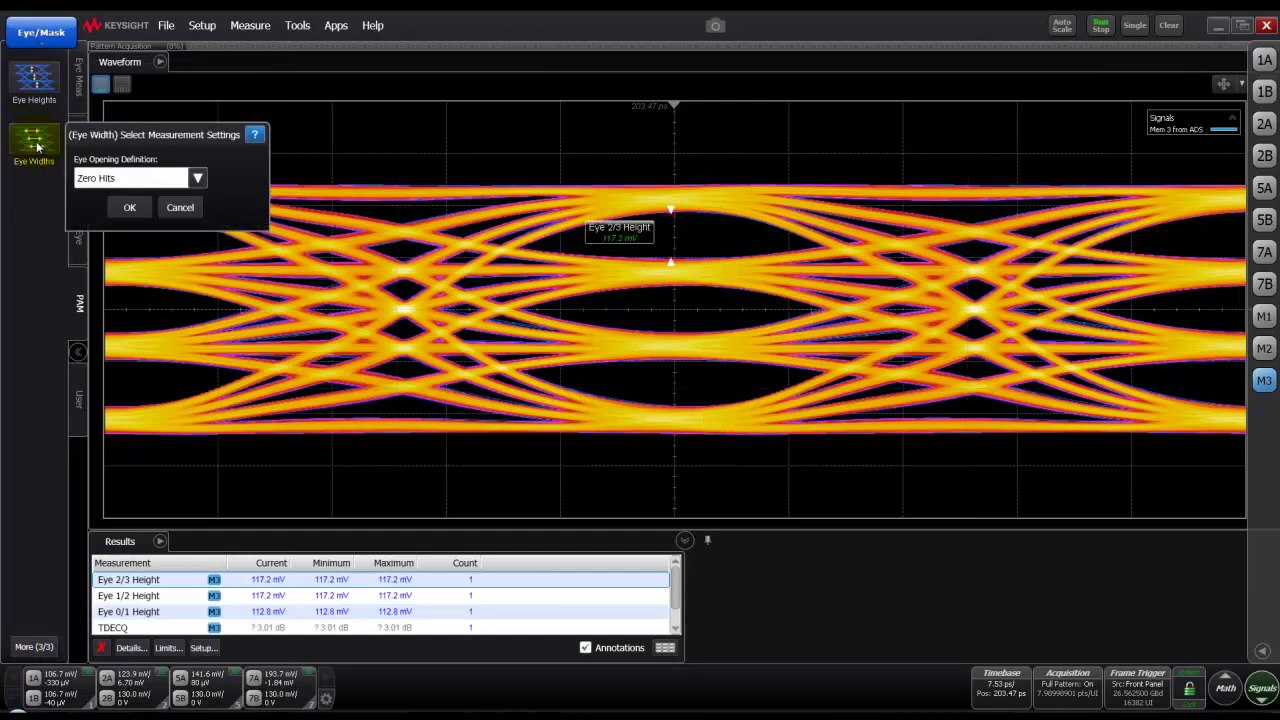
left_click(125, 206)
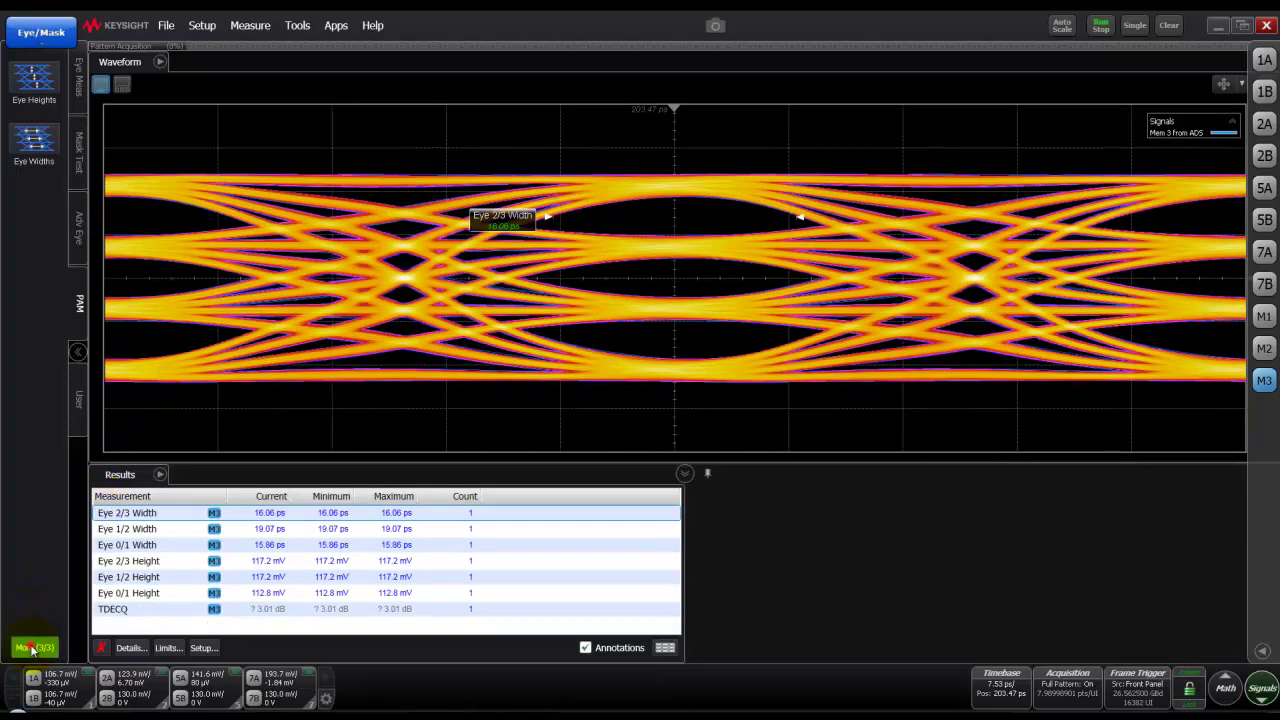
left_click(33, 647)
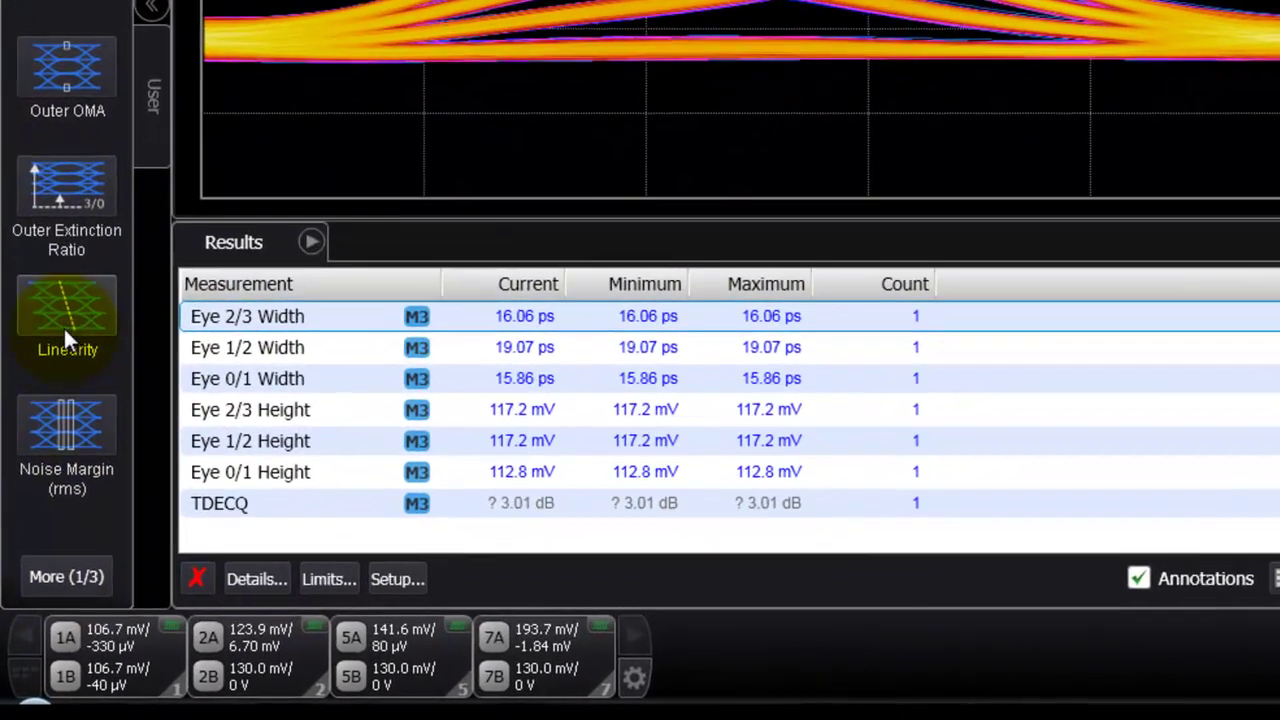
left_click(33, 514)
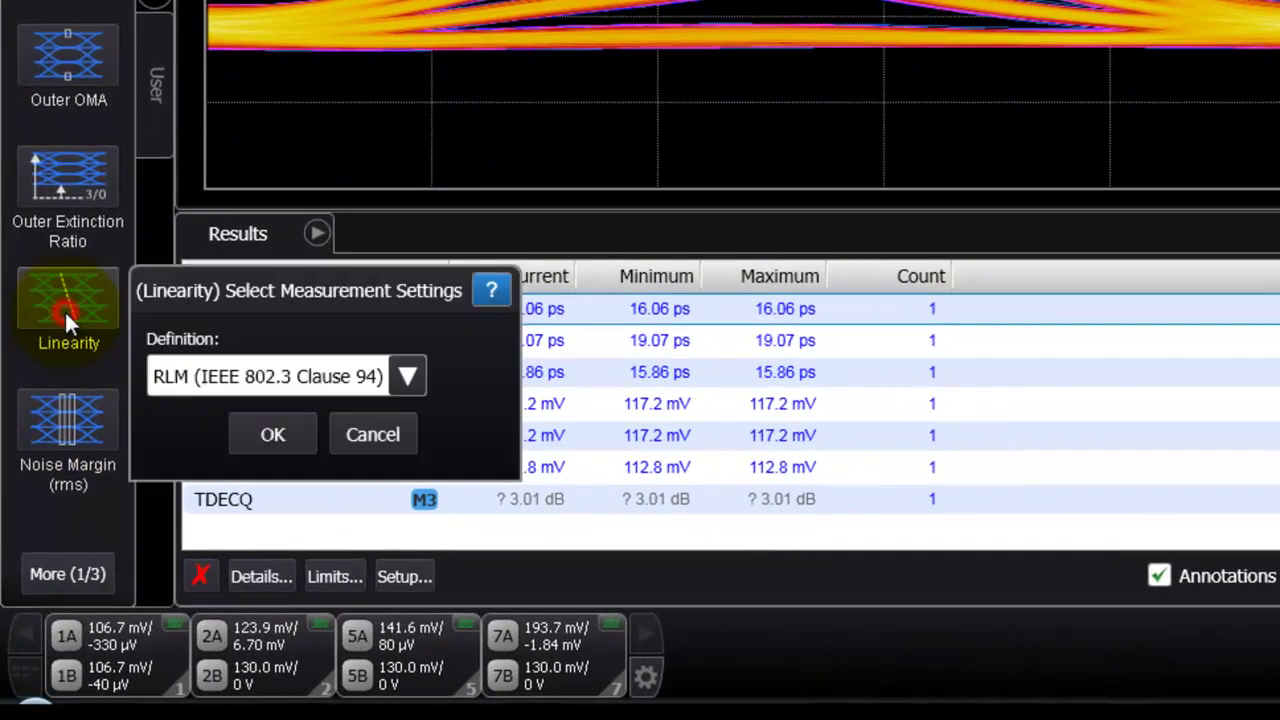
left_click(412, 376)
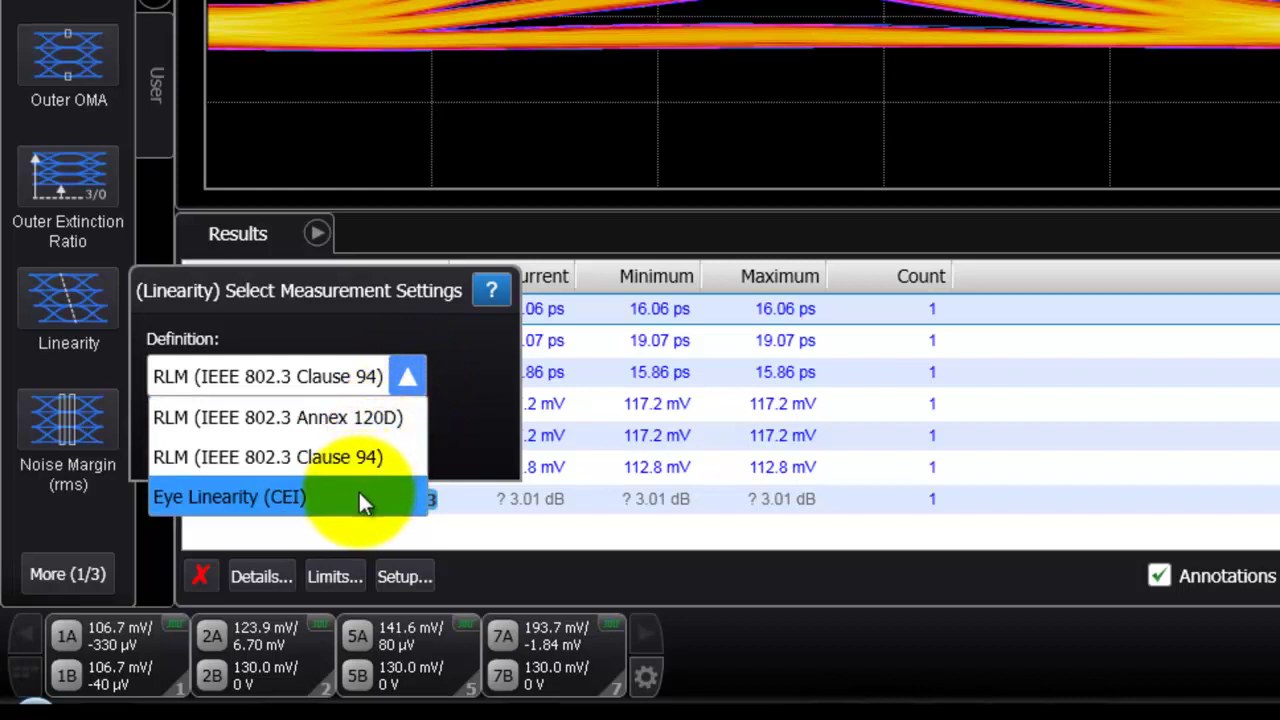
left_click(358, 457)
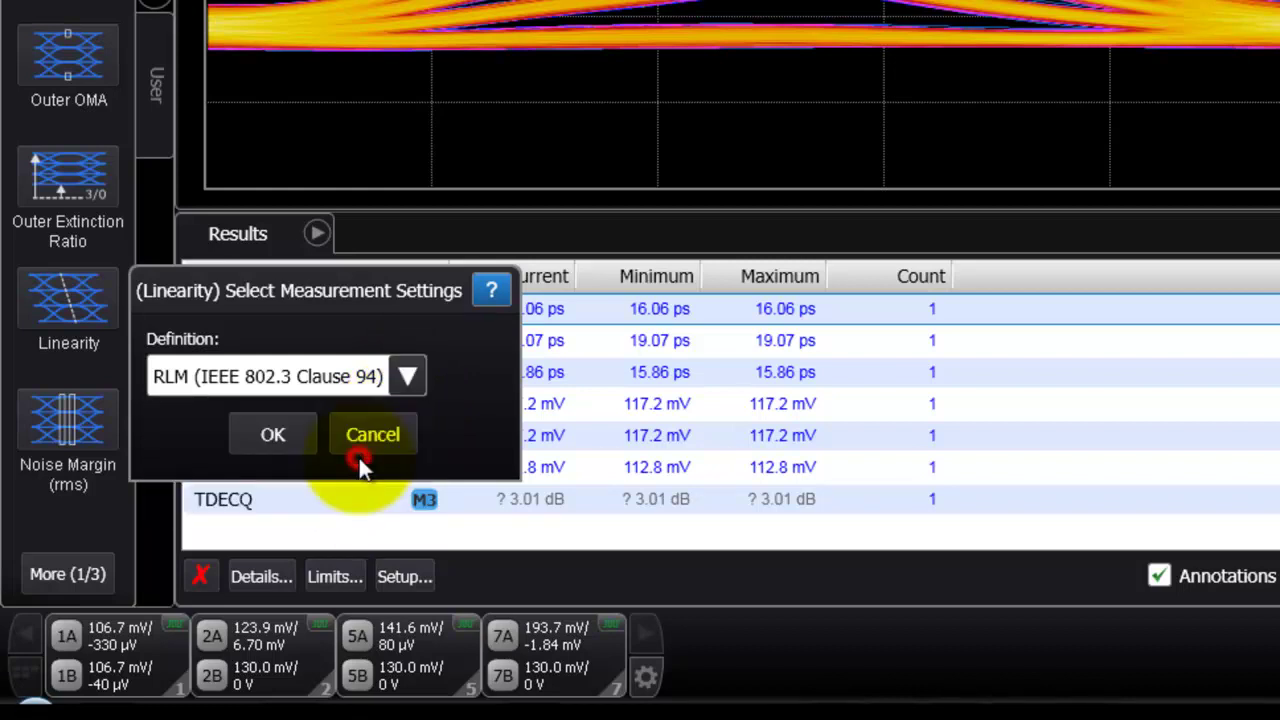
left_click(282, 432)
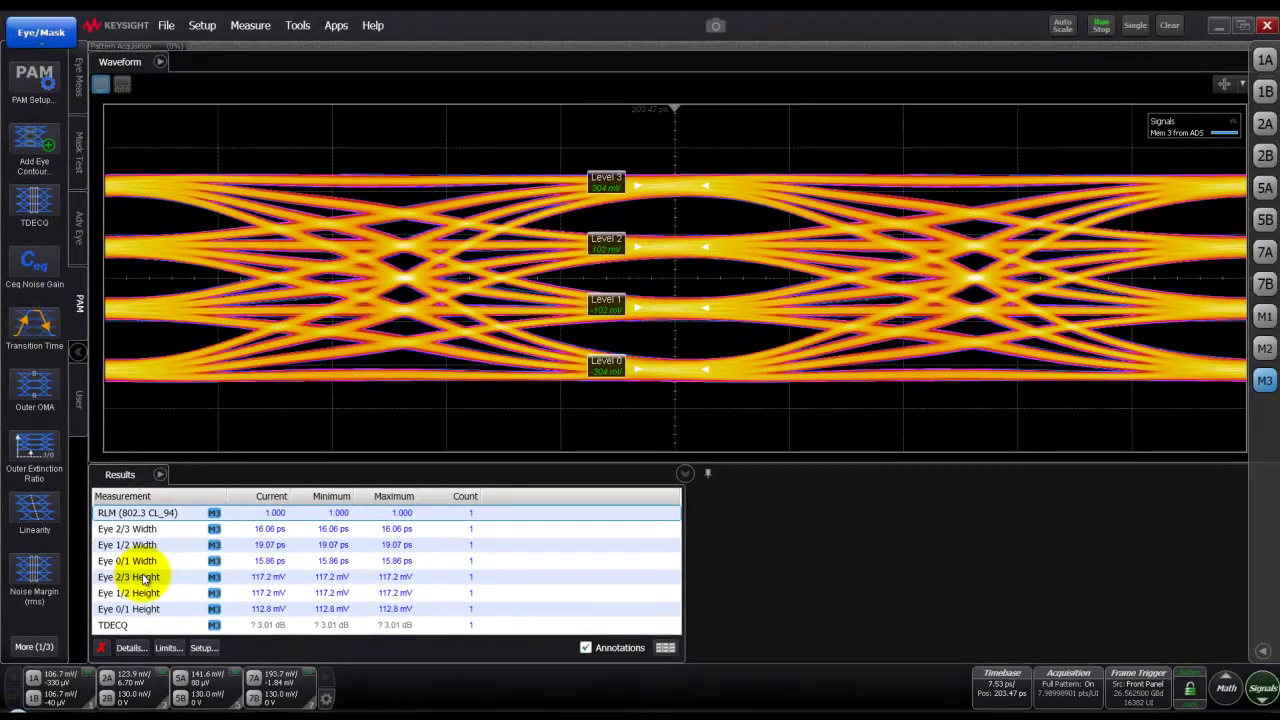
Add Level Skews and Eye Skews, then inspect the Eye 0/1, 1/2 and 2/3 skews.
left_click(34, 646)
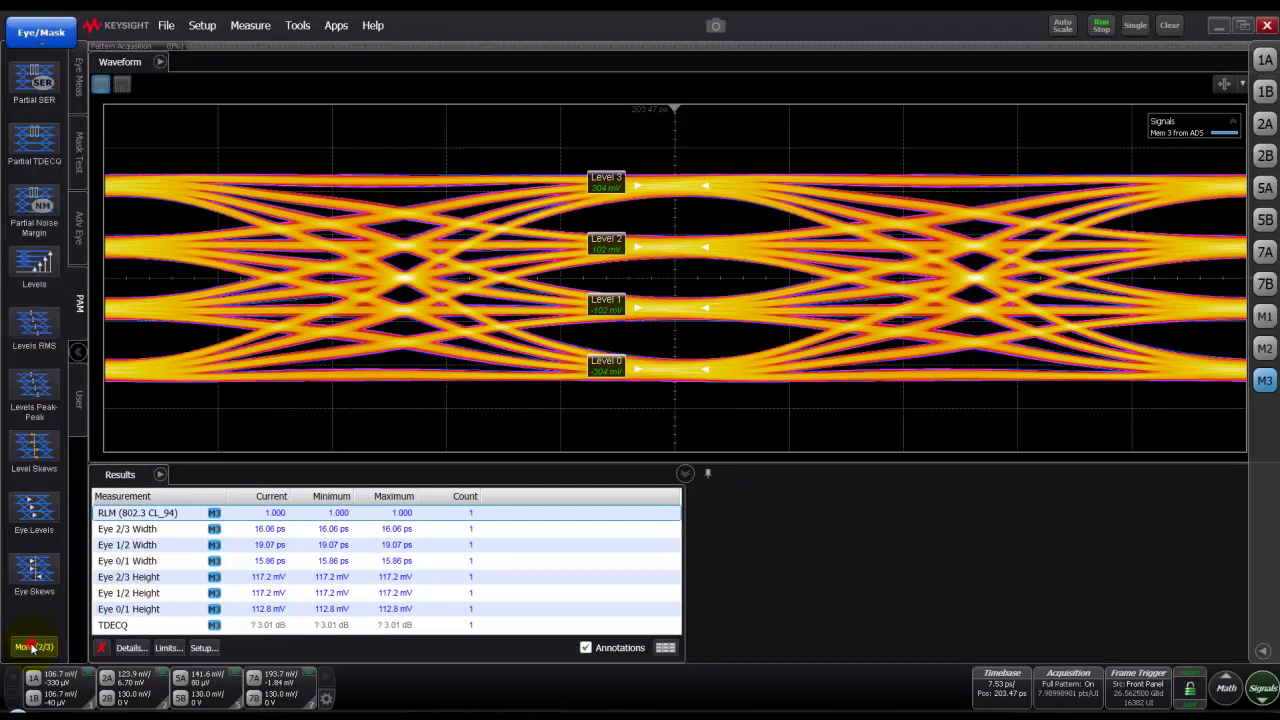
left_click(39, 450)
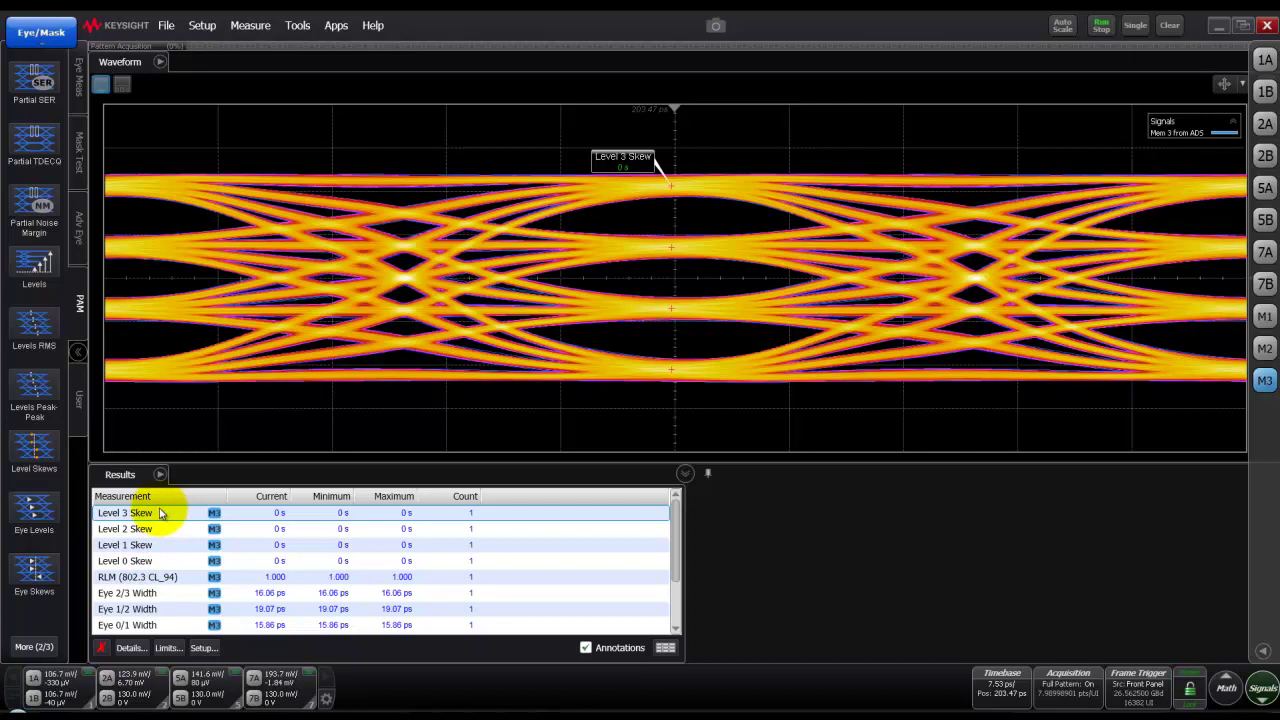
left_click(33, 575)
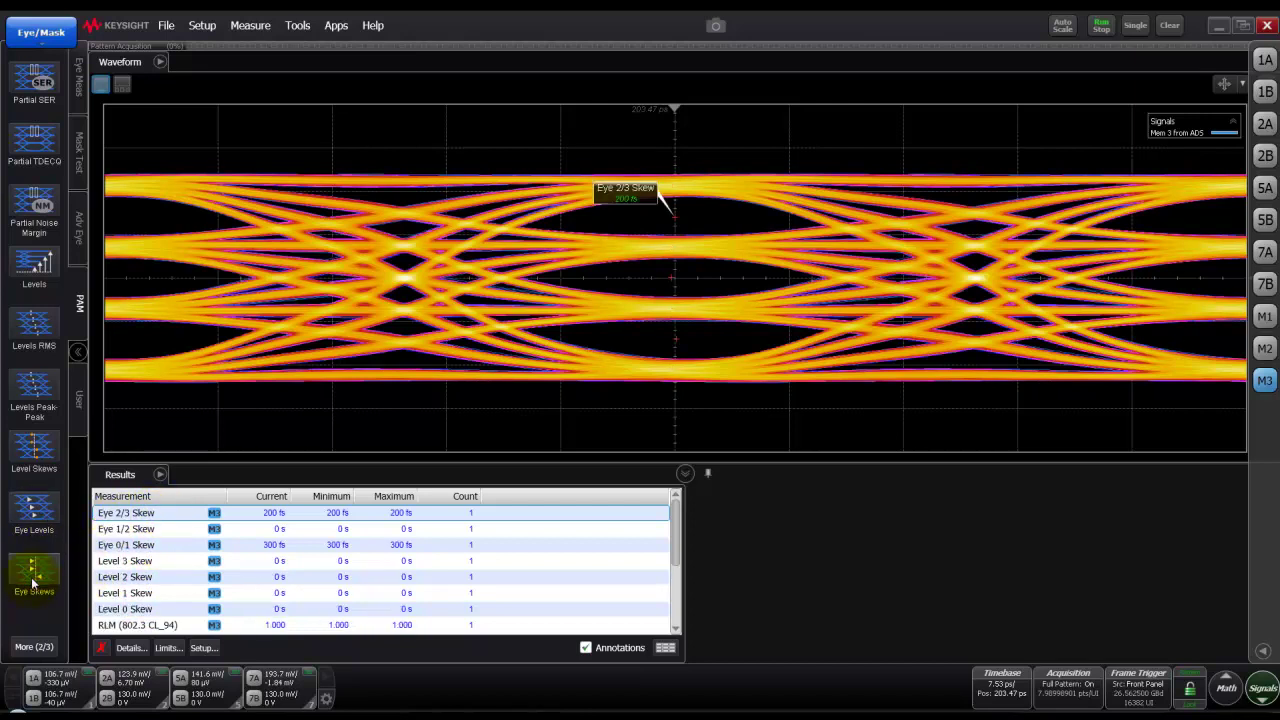
left_click(161, 548)
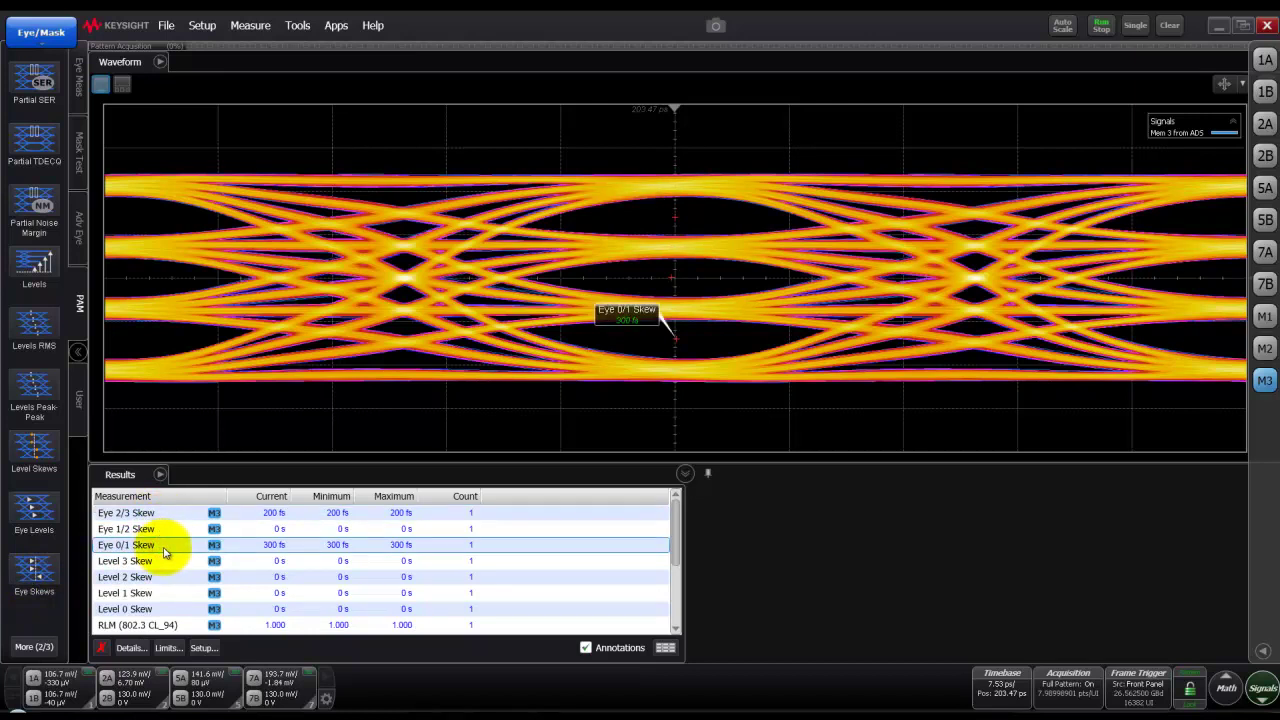
left_click(160, 530)
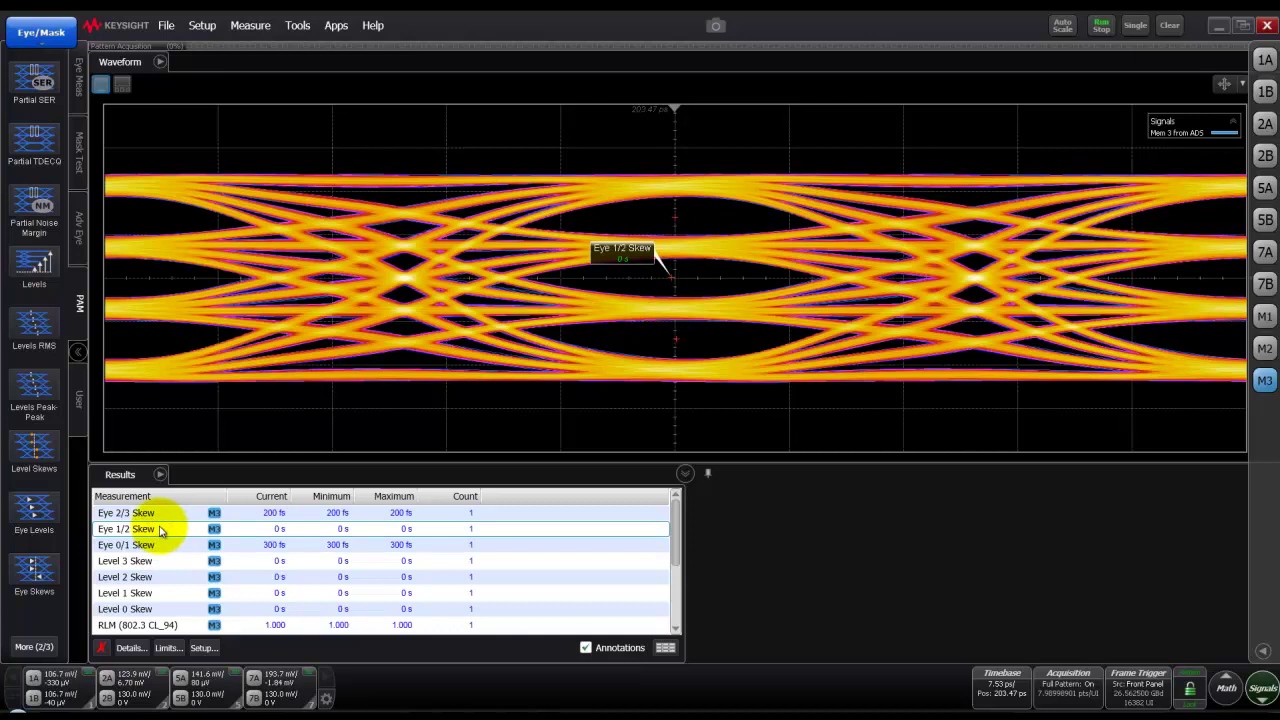
left_click(160, 514)
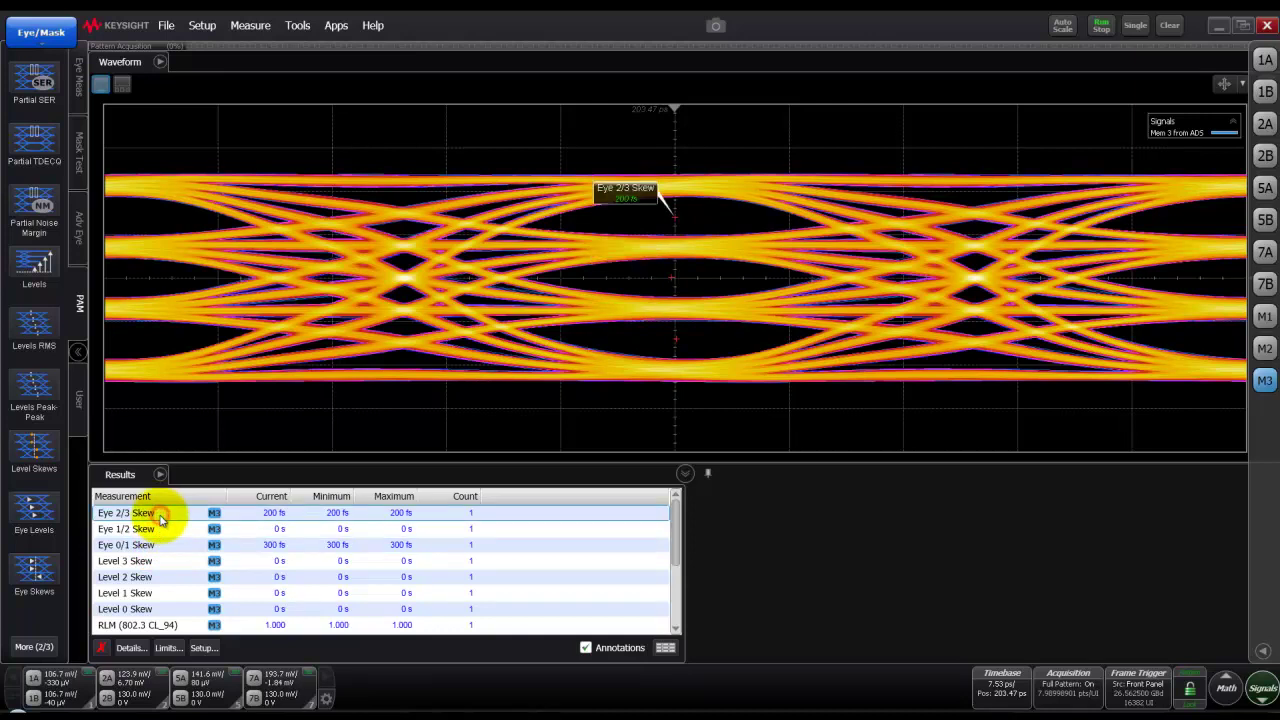
Delete all measurements from the M3 results table.
left_click(101, 648)
left_click(101, 648)
left_click(101, 648)
left_click(101, 648)
left_click(101, 648)
left_click(101, 648)
left_click(101, 648)
left_click(101, 648)
left_click(101, 648)
left_click(101, 648)
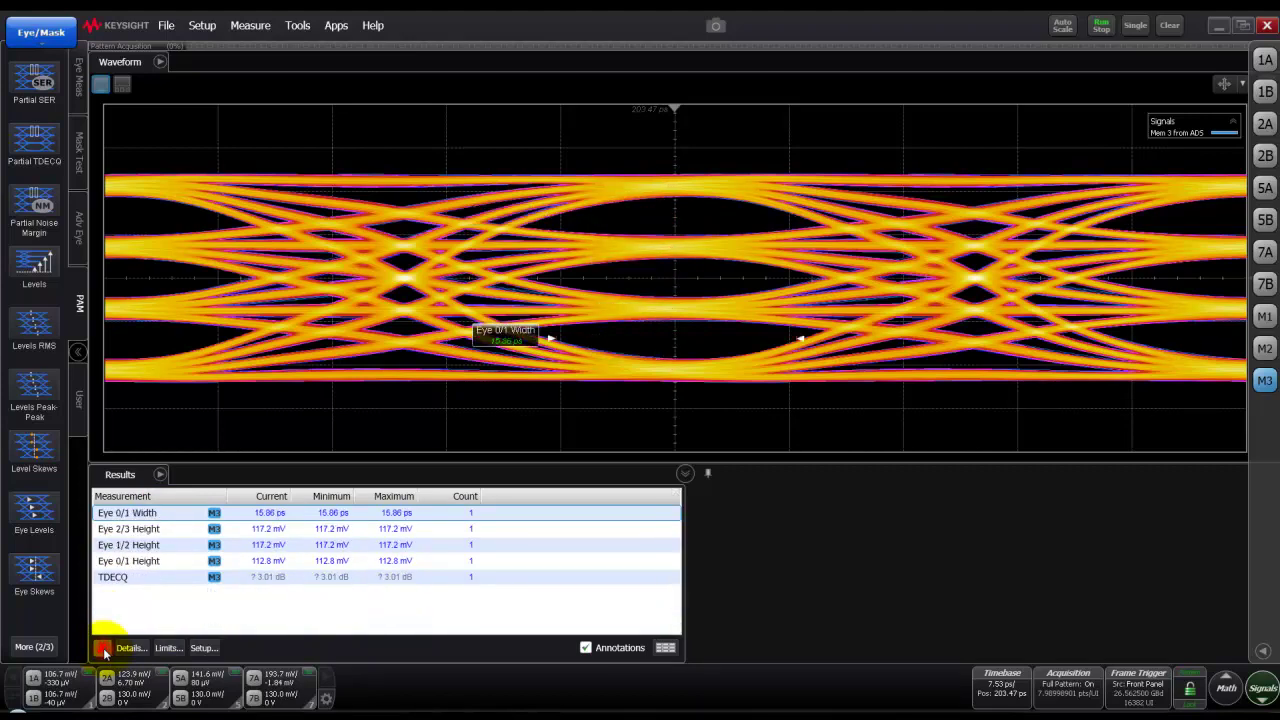
left_click(101, 648)
left_click(101, 648)
left_click(101, 648)
left_click(101, 648)
left_click(101, 648)
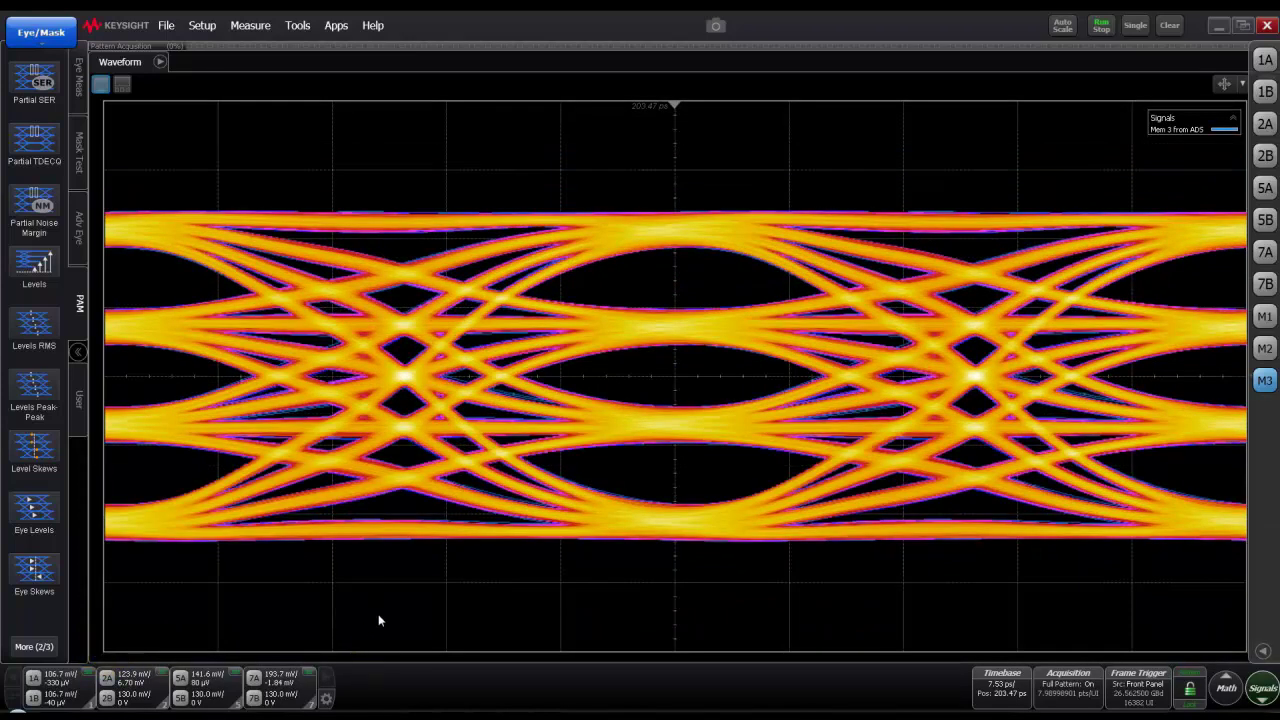
Hide the Mem 3 memory eye and place a Bessel filter on the signal-processing sheet.
left_click(1265, 381)
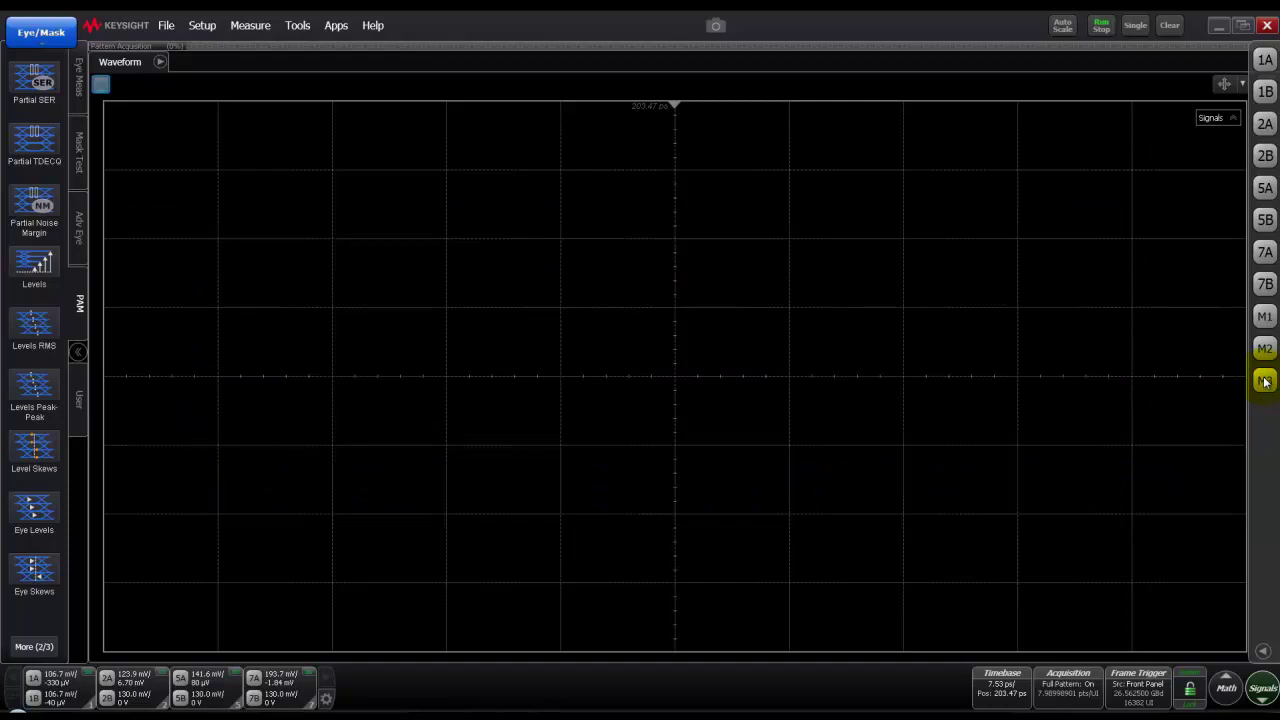
left_click(1226, 689)
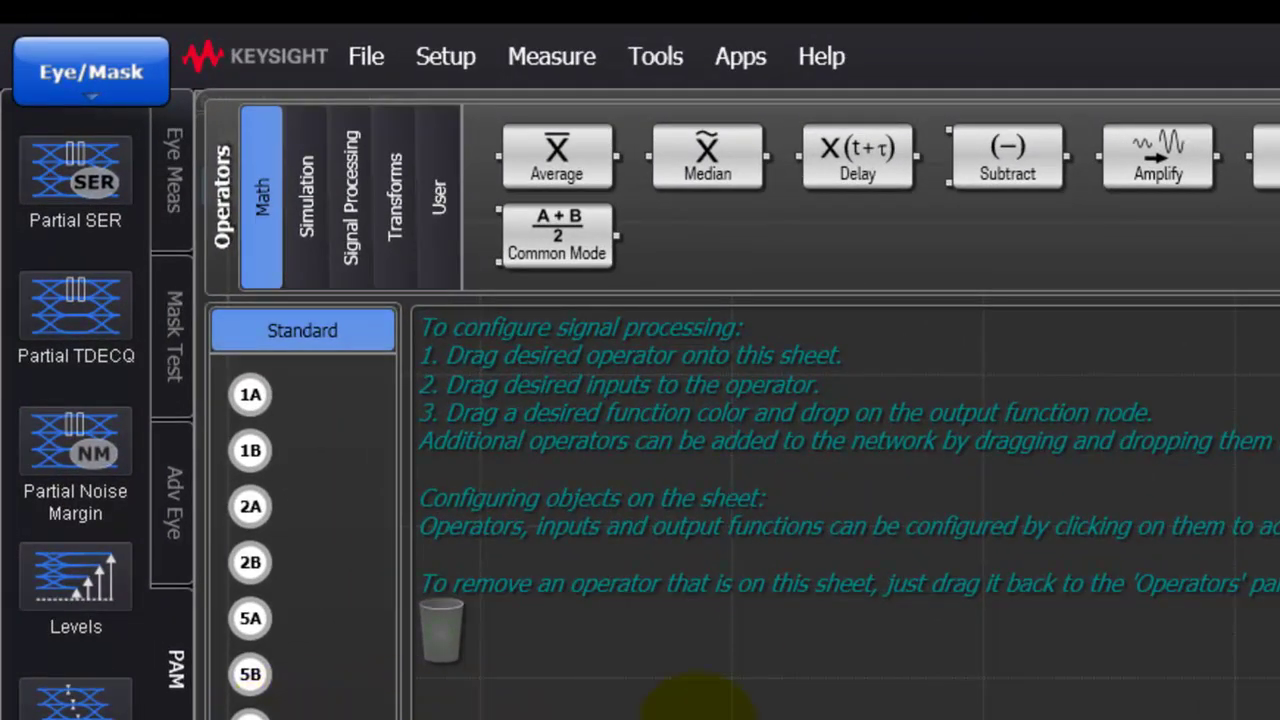
left_click(355, 235)
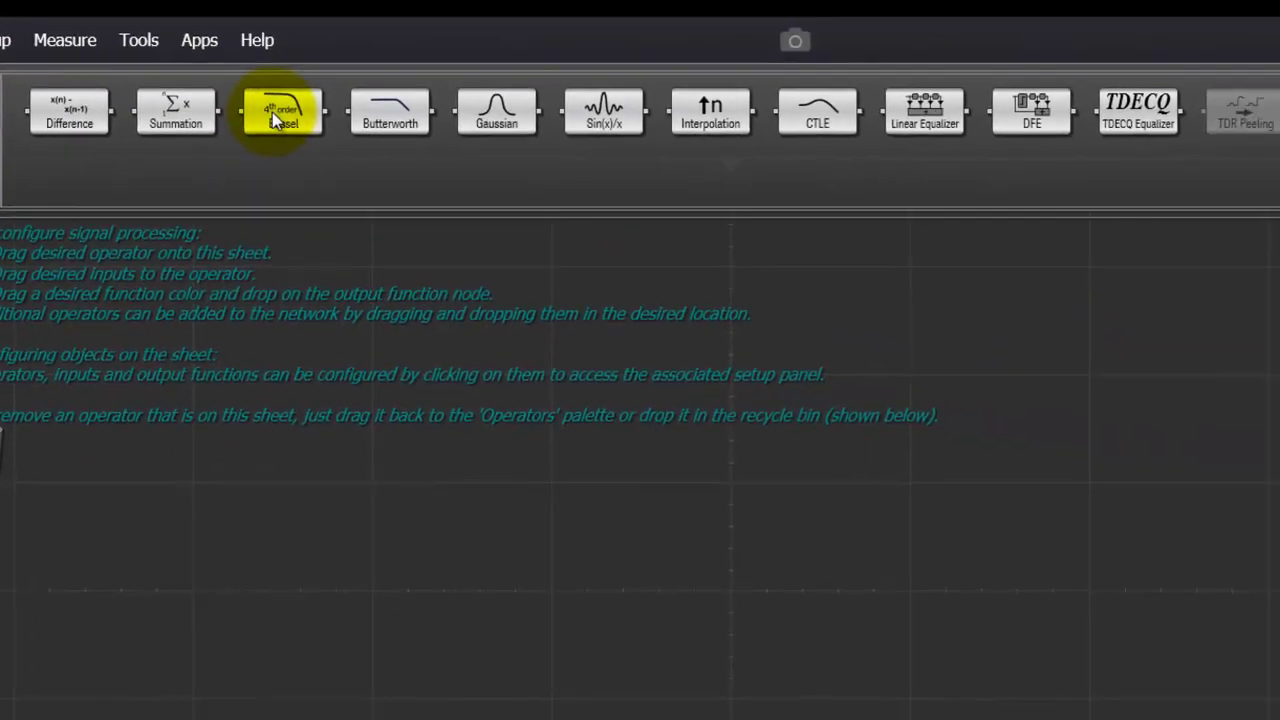
left_click_drag(858, 150, 931, 645)
left_click_drag(332, 450, 384, 582)
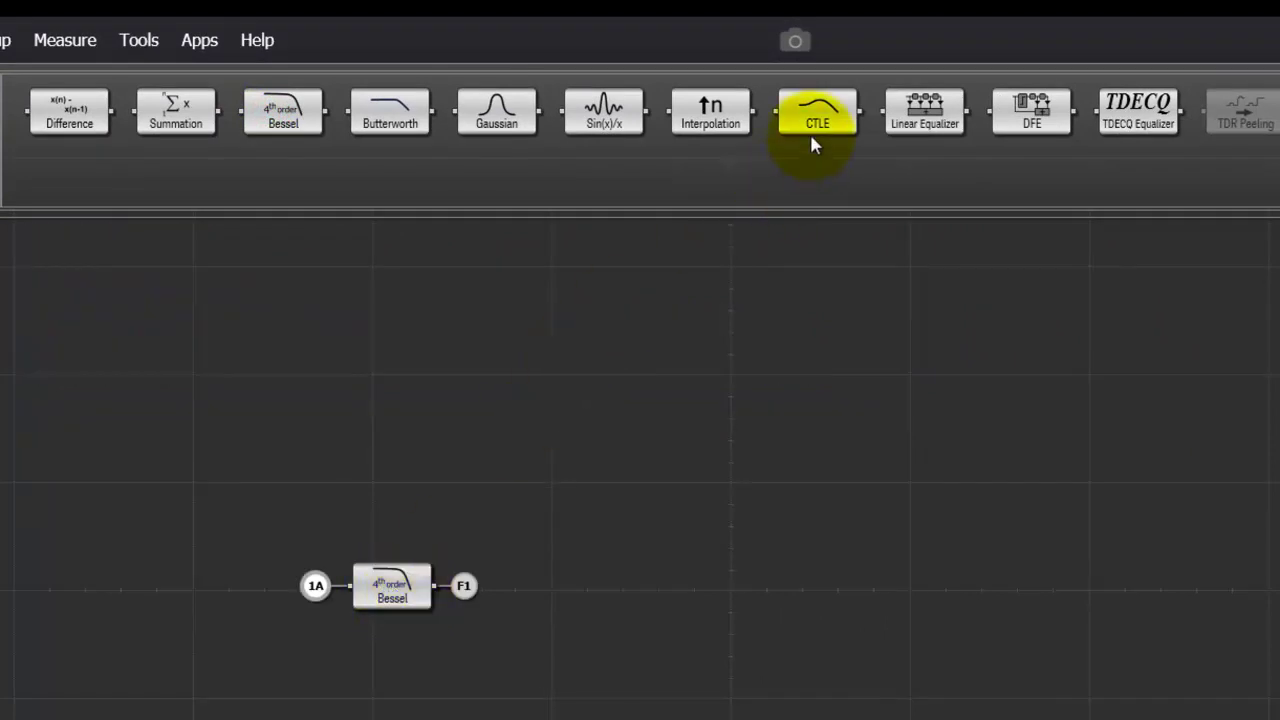
Add a CTLE fed by the Bessel F1 output, and wire channel 7A into the Bessel input.
left_click_drag(823, 114, 607, 503)
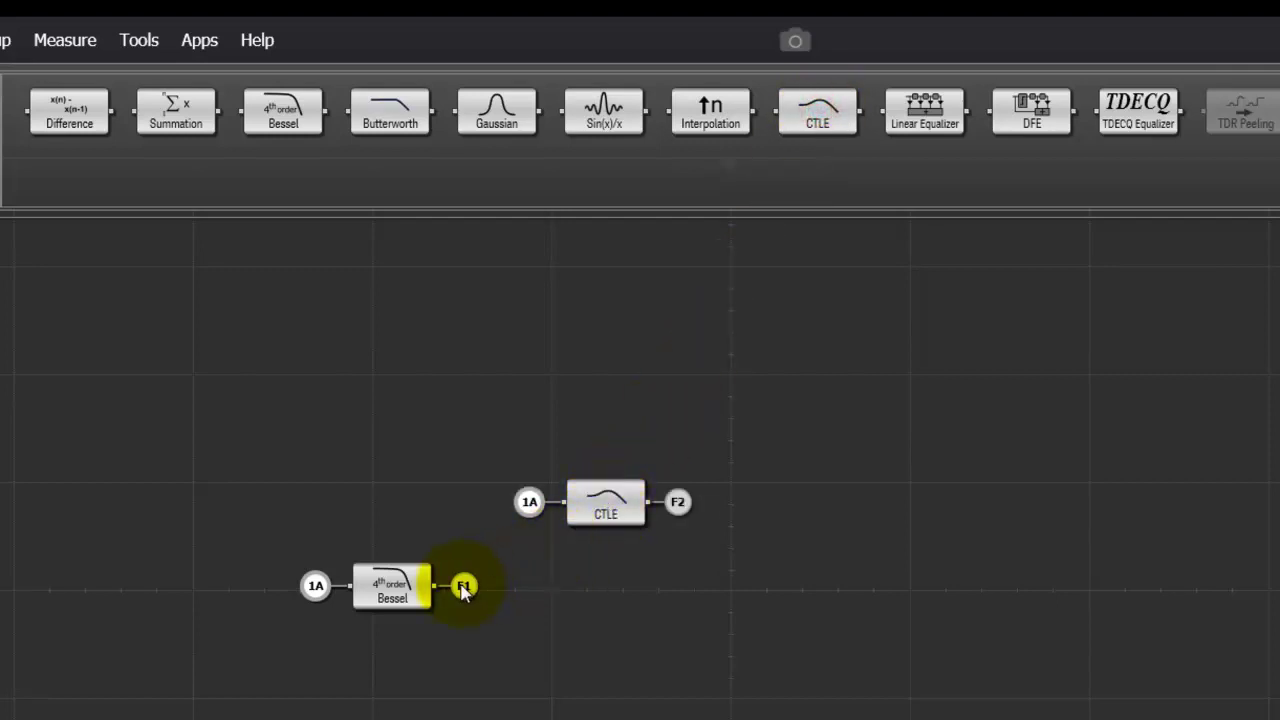
left_click_drag(465, 587, 526, 503)
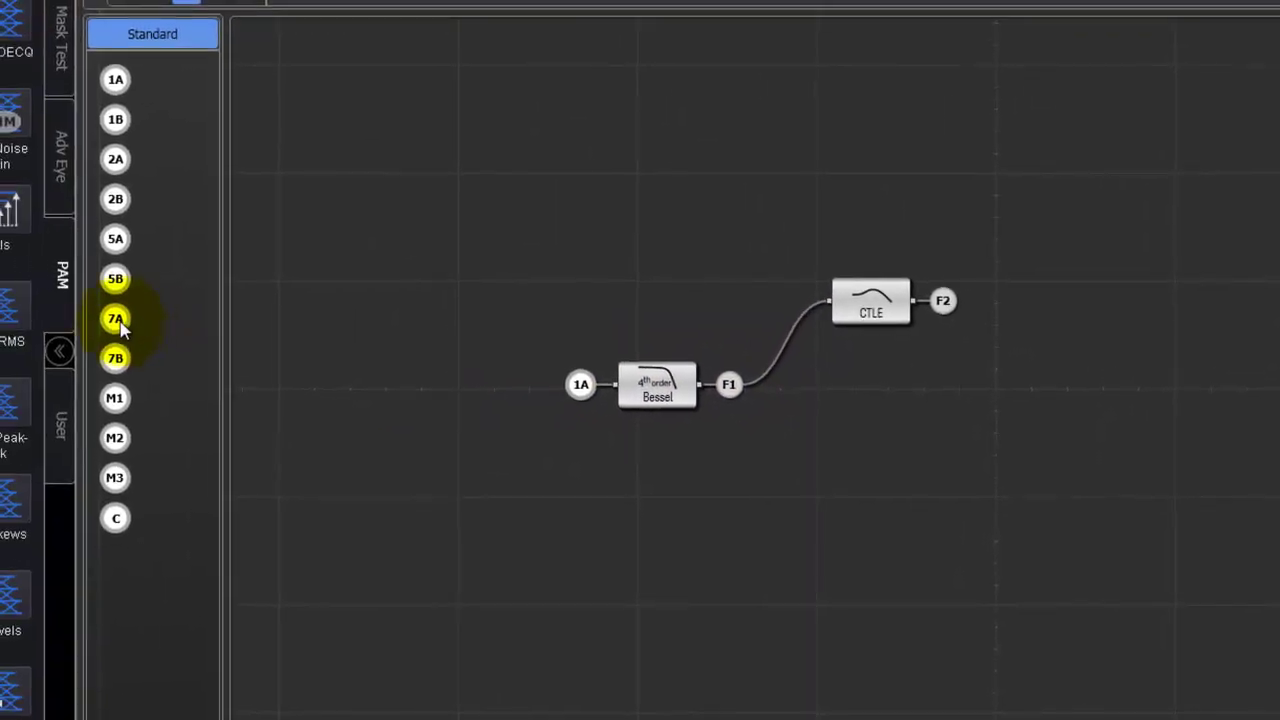
left_click_drag(101, 314, 579, 384)
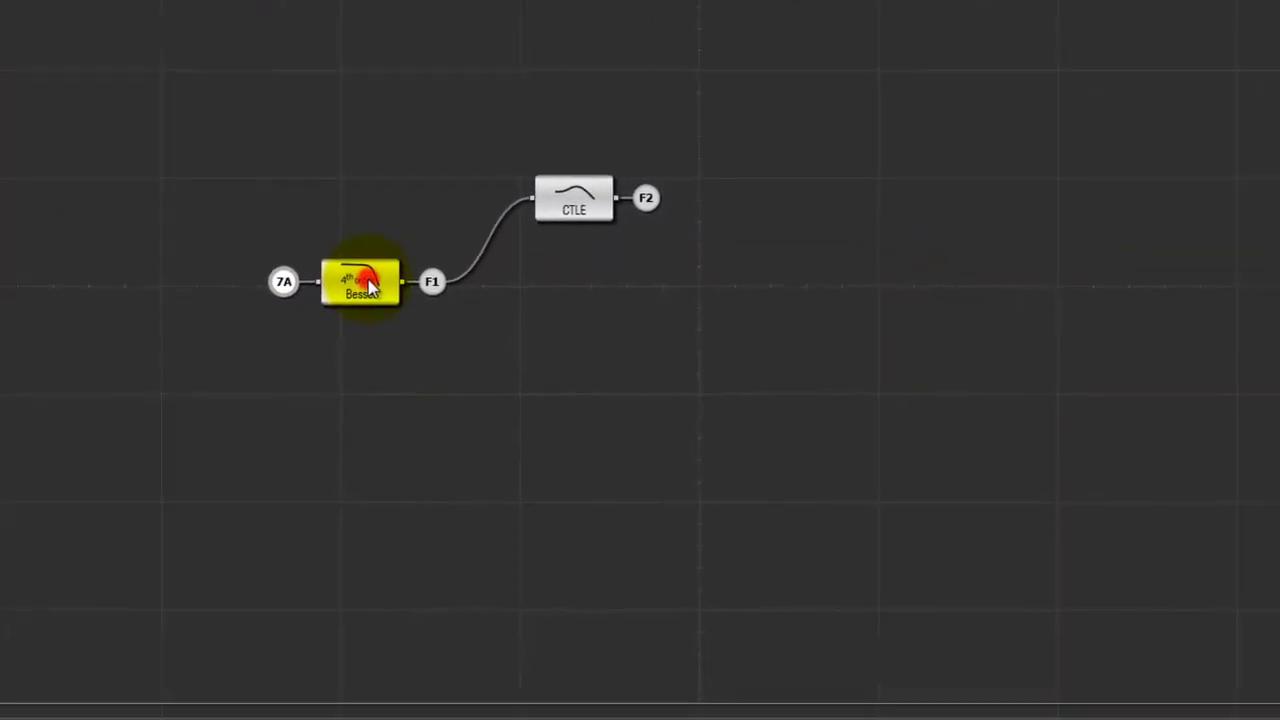
Set the Bessel filter cutoff frequency to 33 GHz.
left_click(657, 385)
left_click(486, 375)
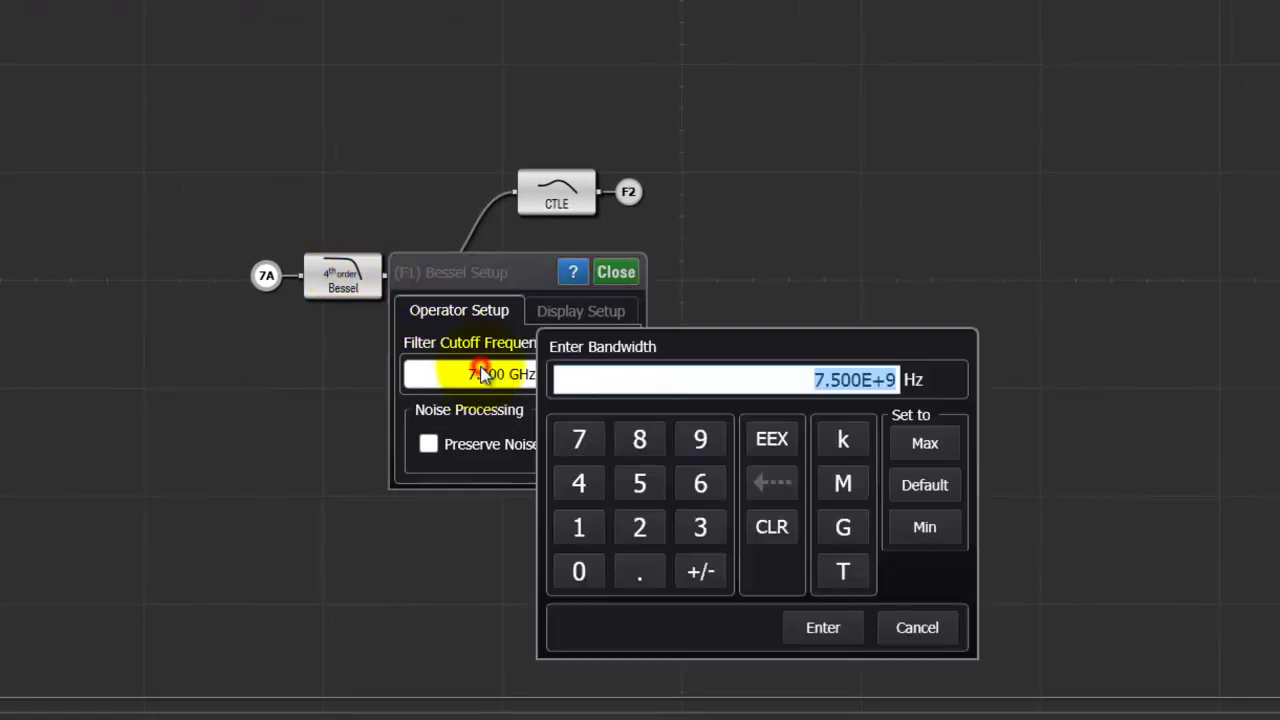
left_click(700, 527)
left_click(700, 527)
left_click(845, 530)
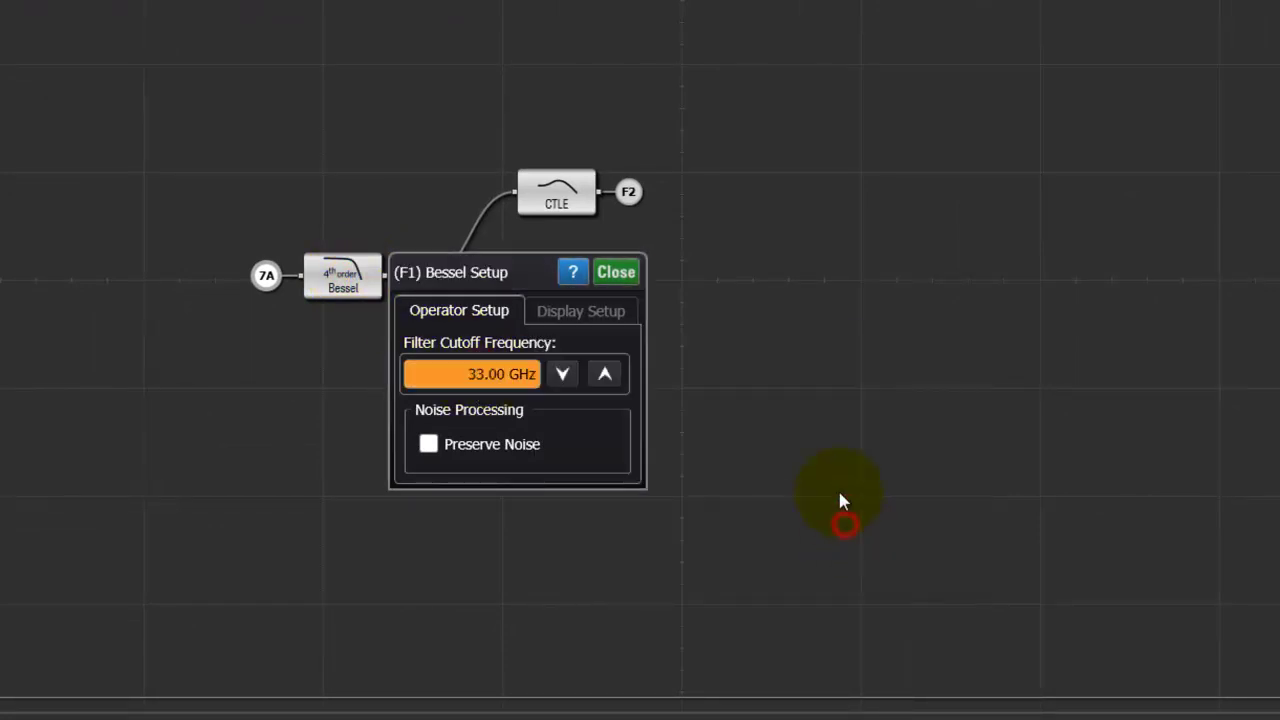
left_click(612, 274)
Apply the IEEE 802.3bs CDAUI-8 (3 dB) preset to the CTLE equalizer.
left_click(554, 194)
left_click(554, 194)
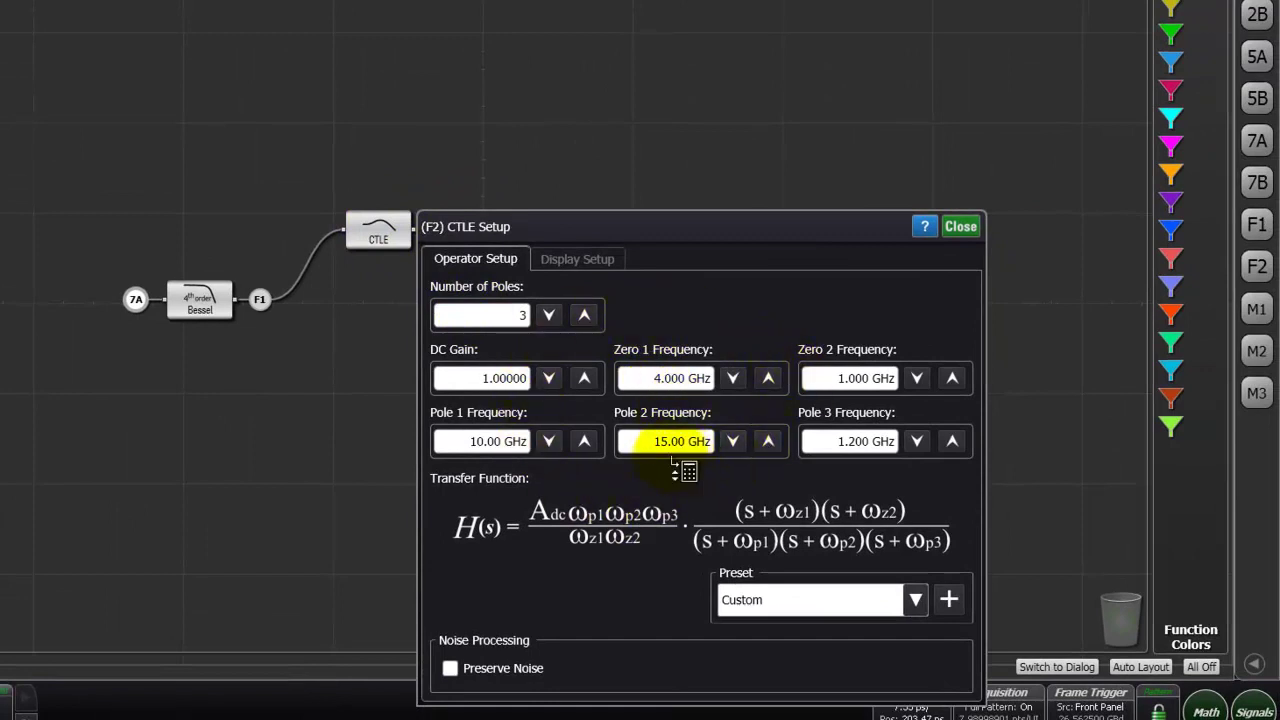
left_click(916, 599)
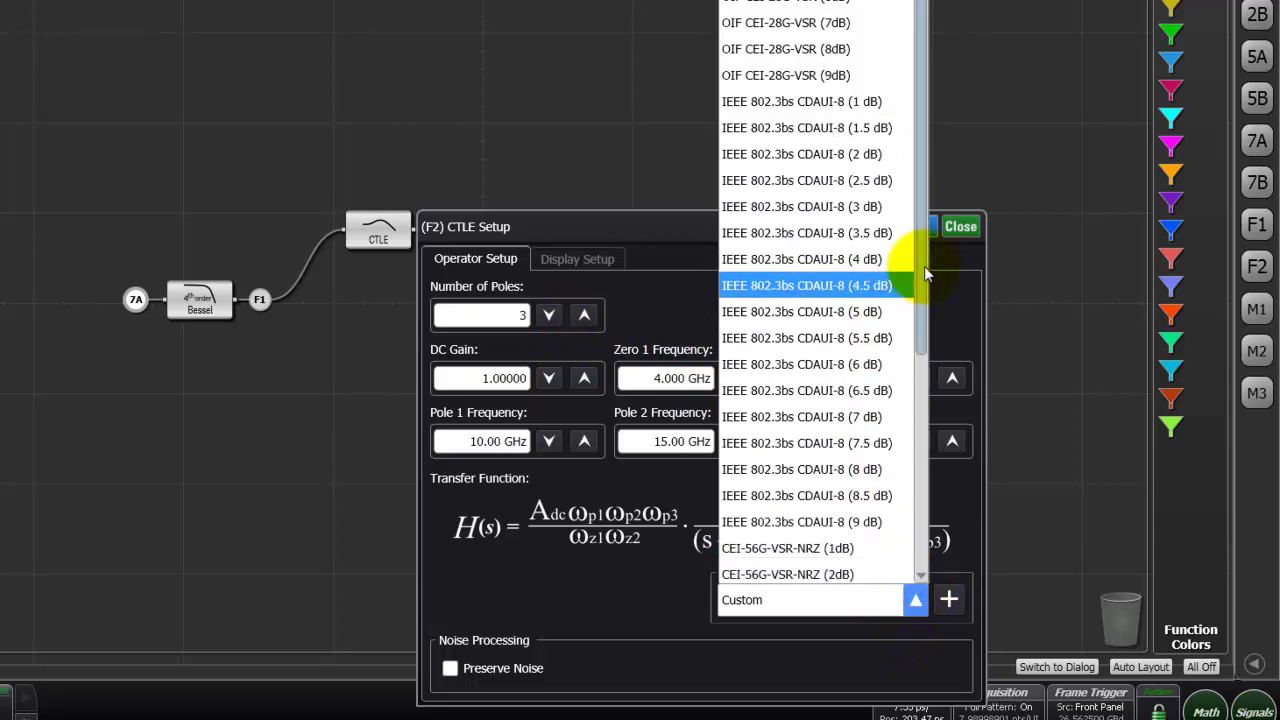
left_click_drag(923, 266, 921, 372)
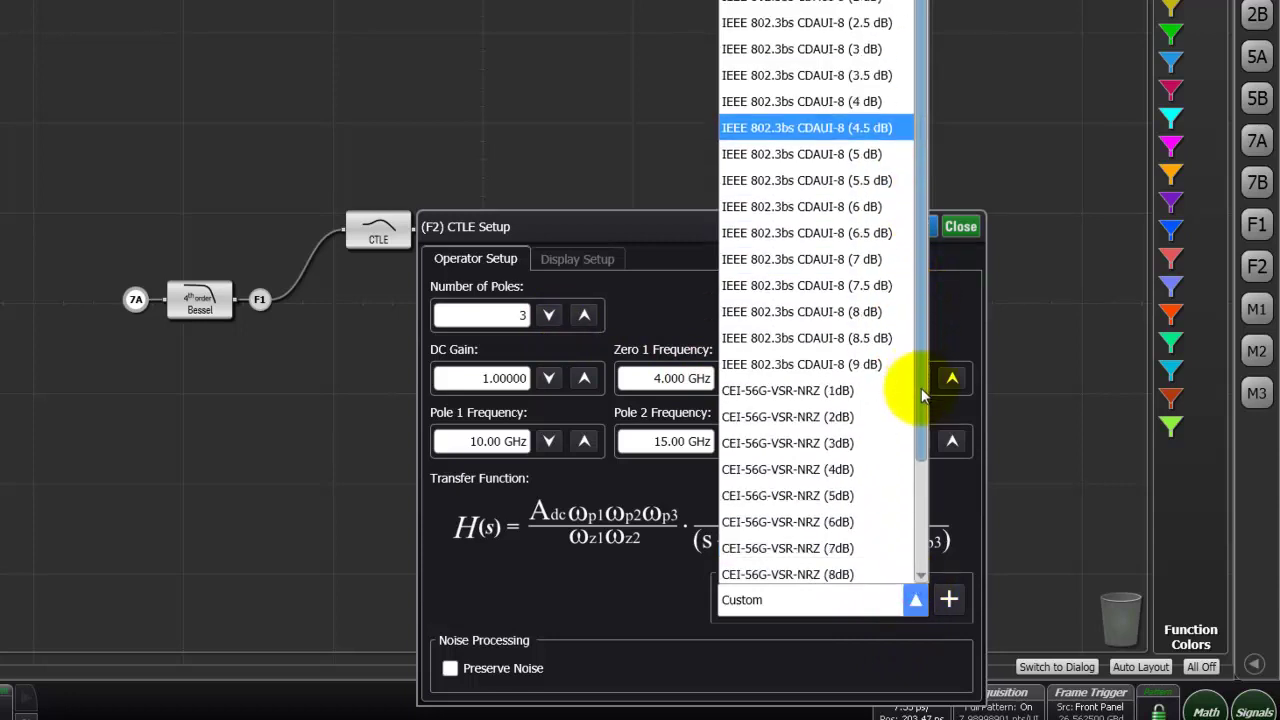
scroll(921, 397, "down", 4)
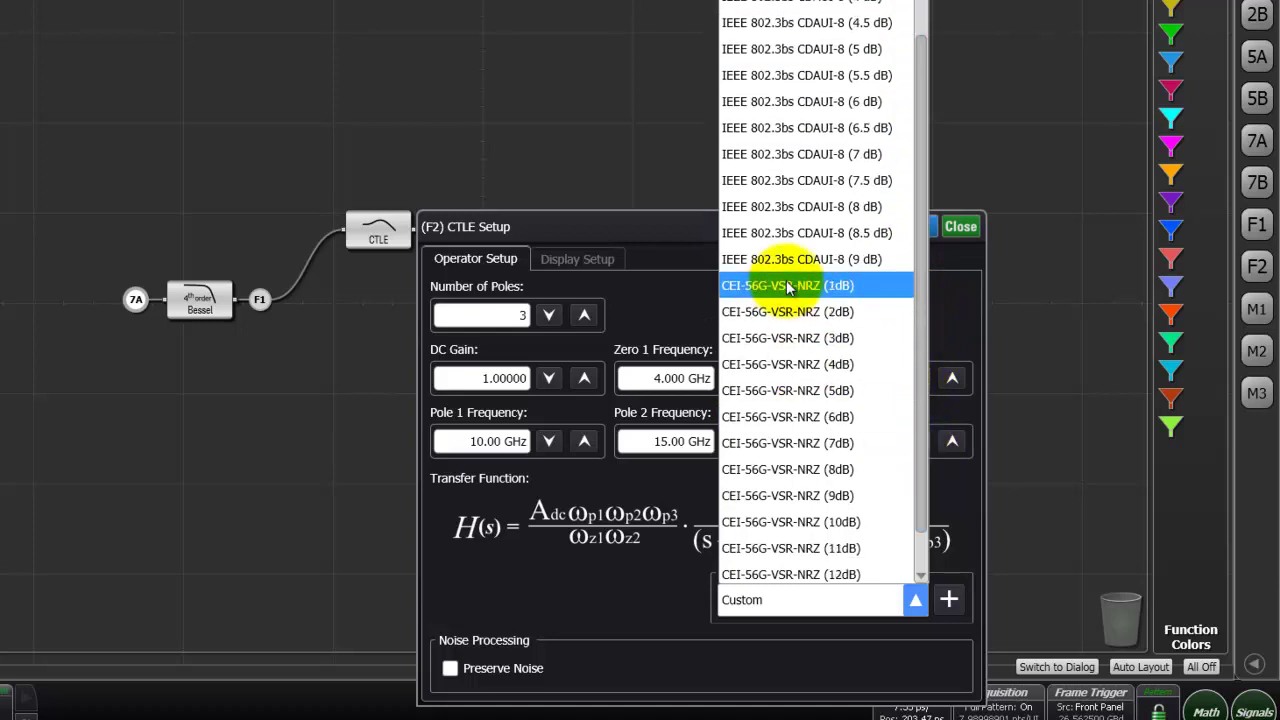
scroll(800, 240, "up", 3)
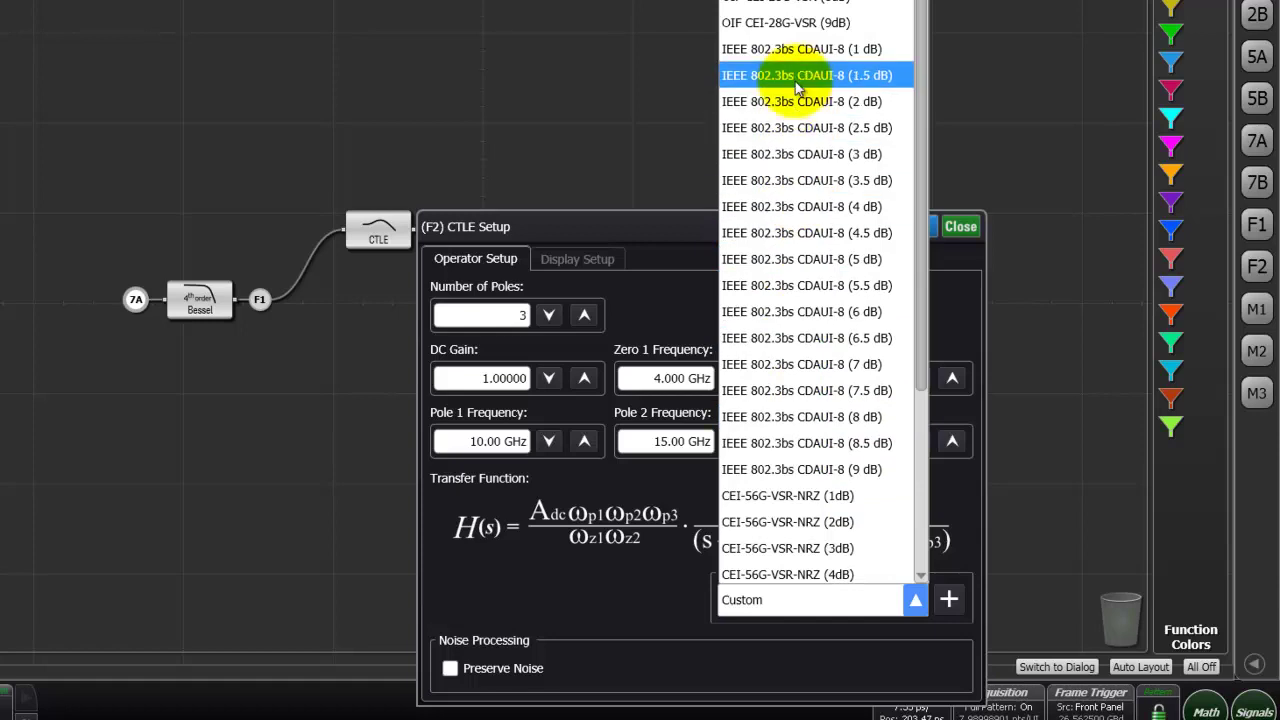
left_click(790, 155)
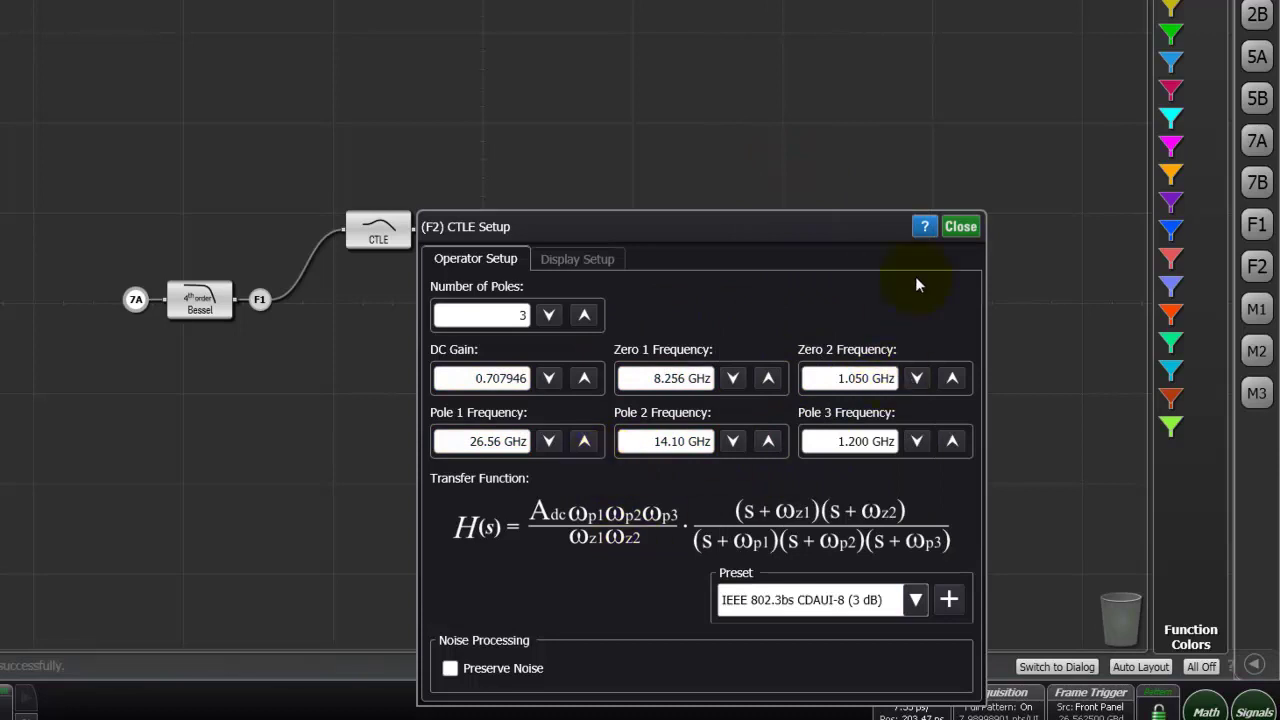
left_click(961, 228)
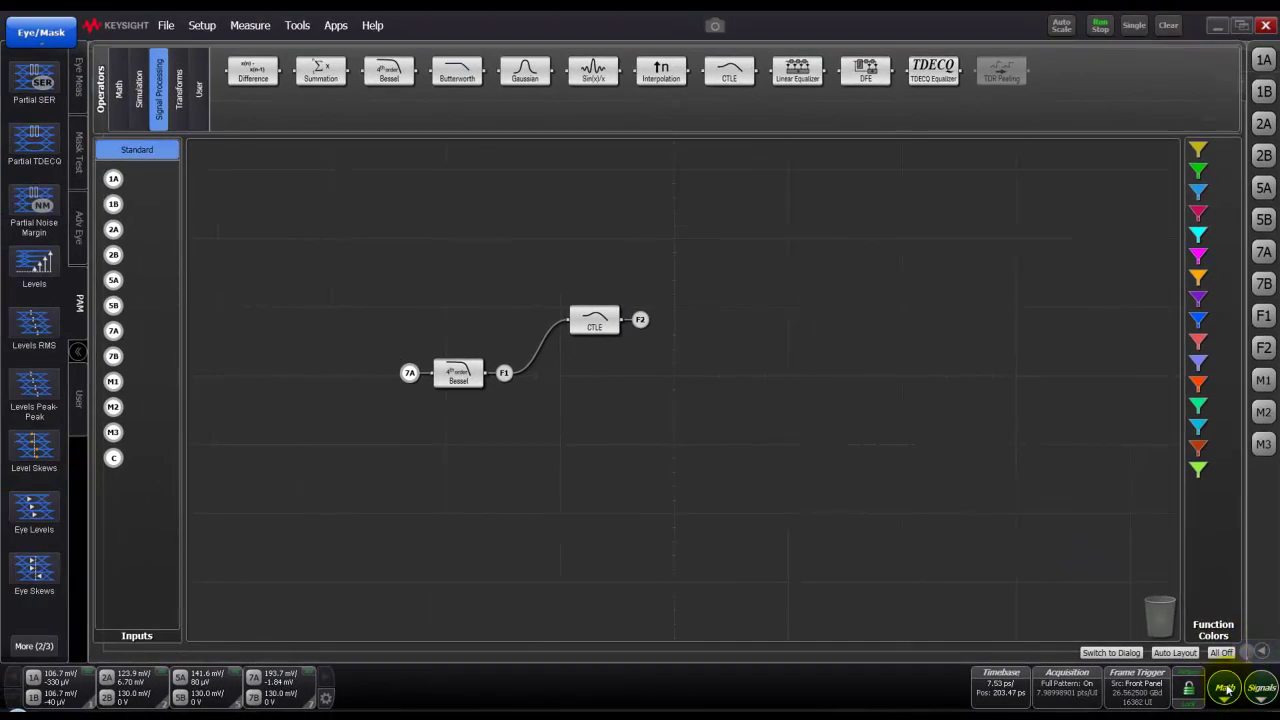
Return to the waveform view and display the CTLE-equalized F2 signal as a PAM4 eye.
left_click(1227, 688)
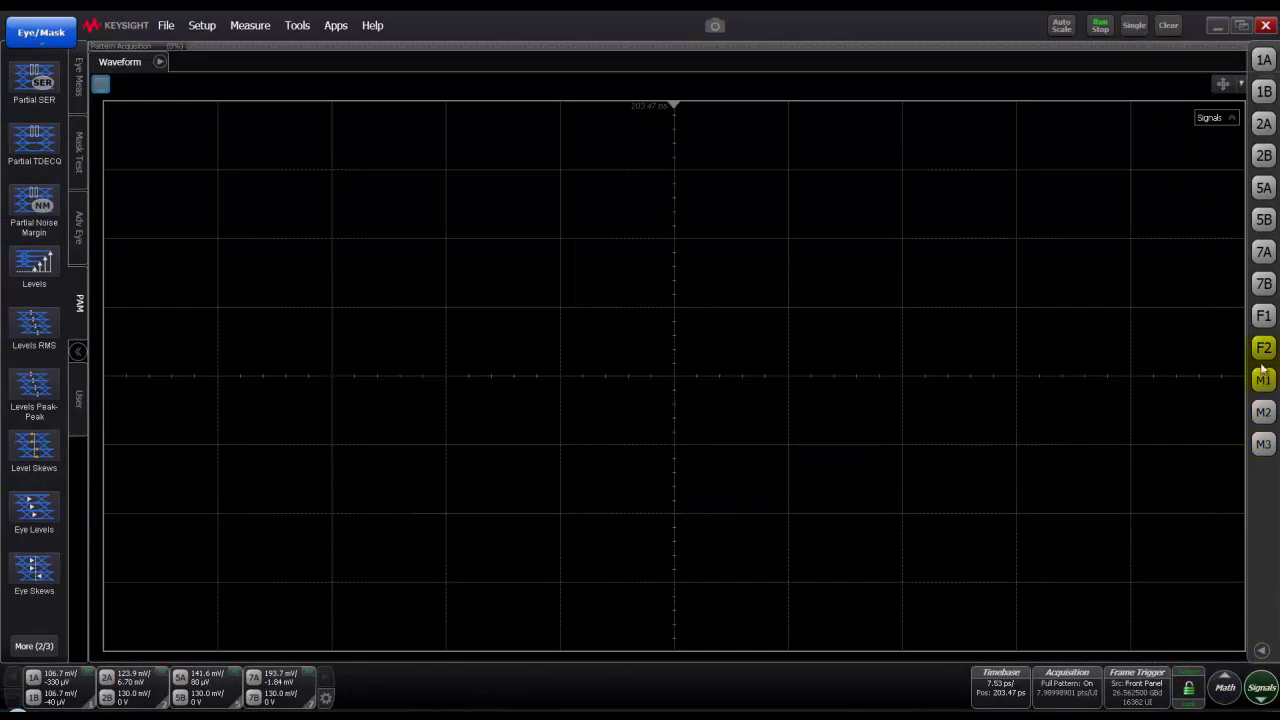
left_click(1263, 352)
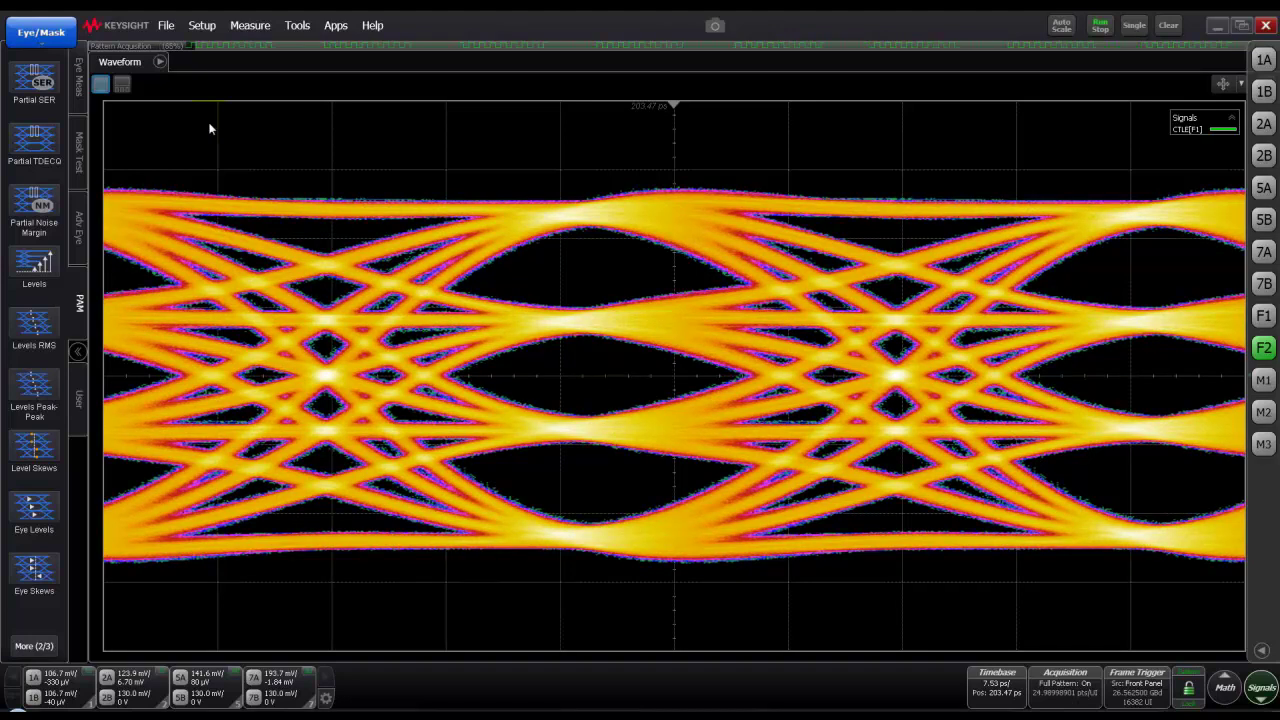
left_click(40, 40)
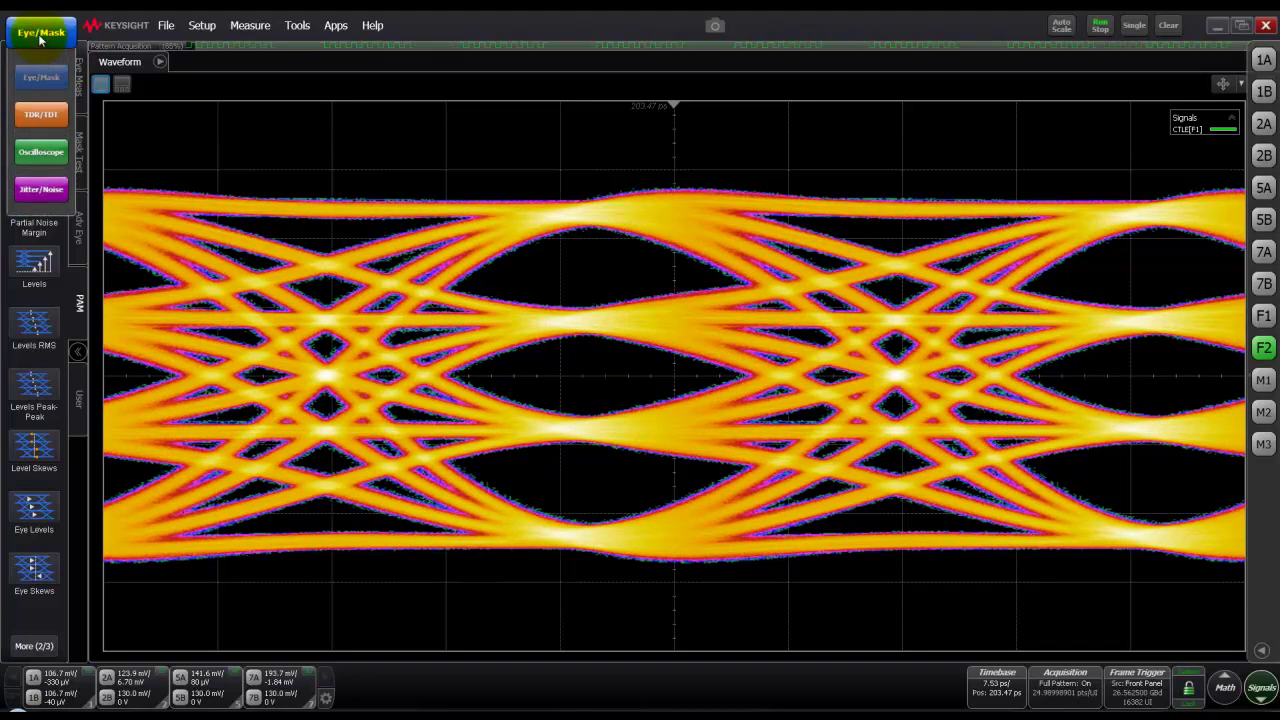
Switch to Jitter/Noise mode, replace F2 with channel 7A as the source, and autoscale.
left_click(42, 191)
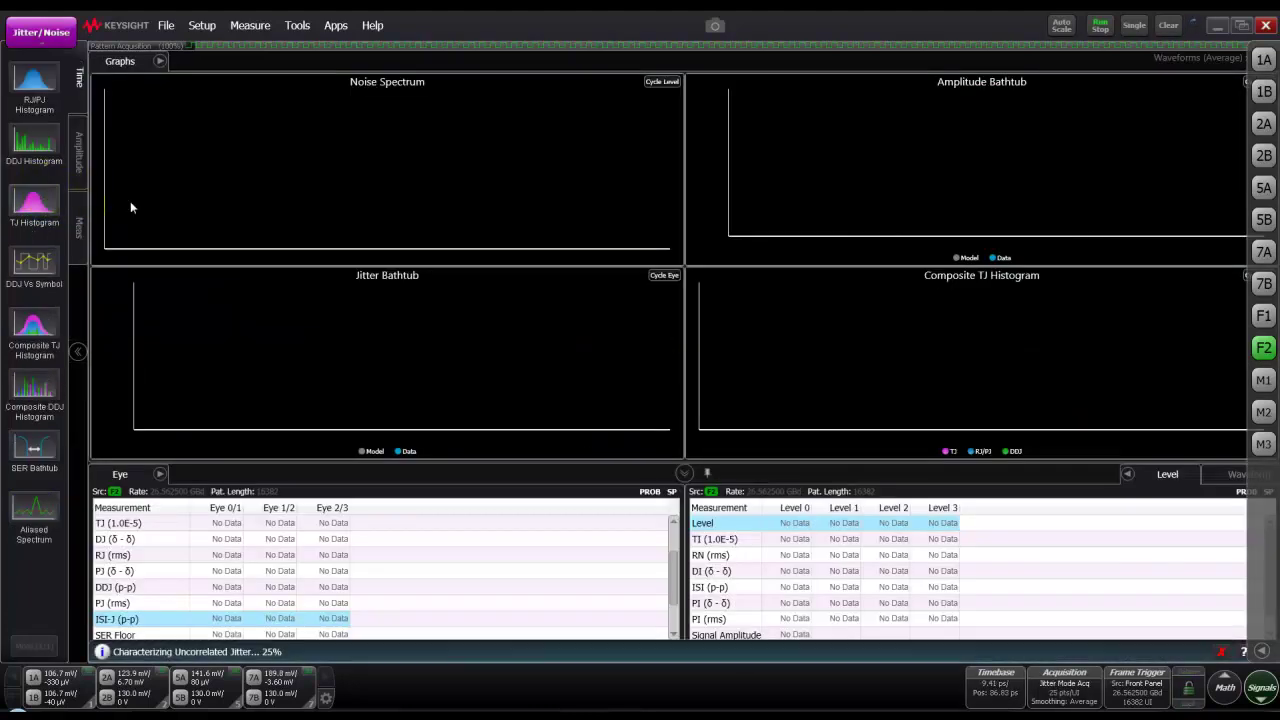
left_click(1265, 350)
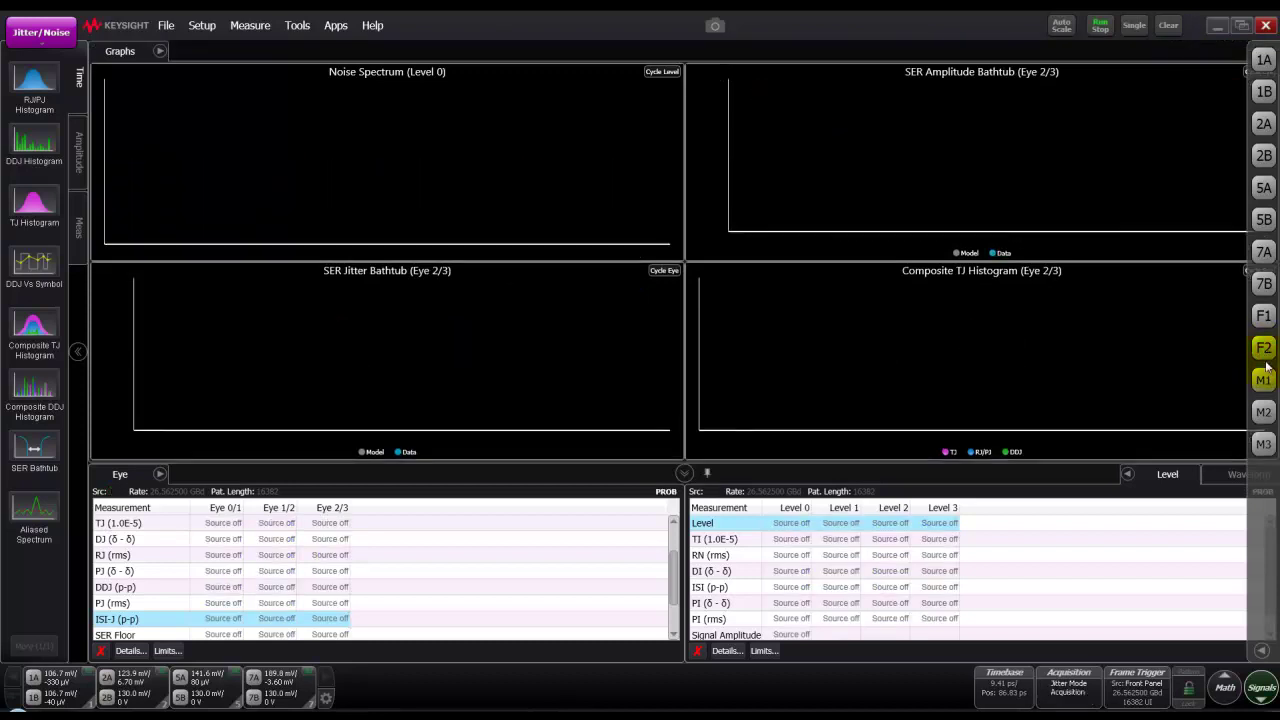
left_click(1263, 252)
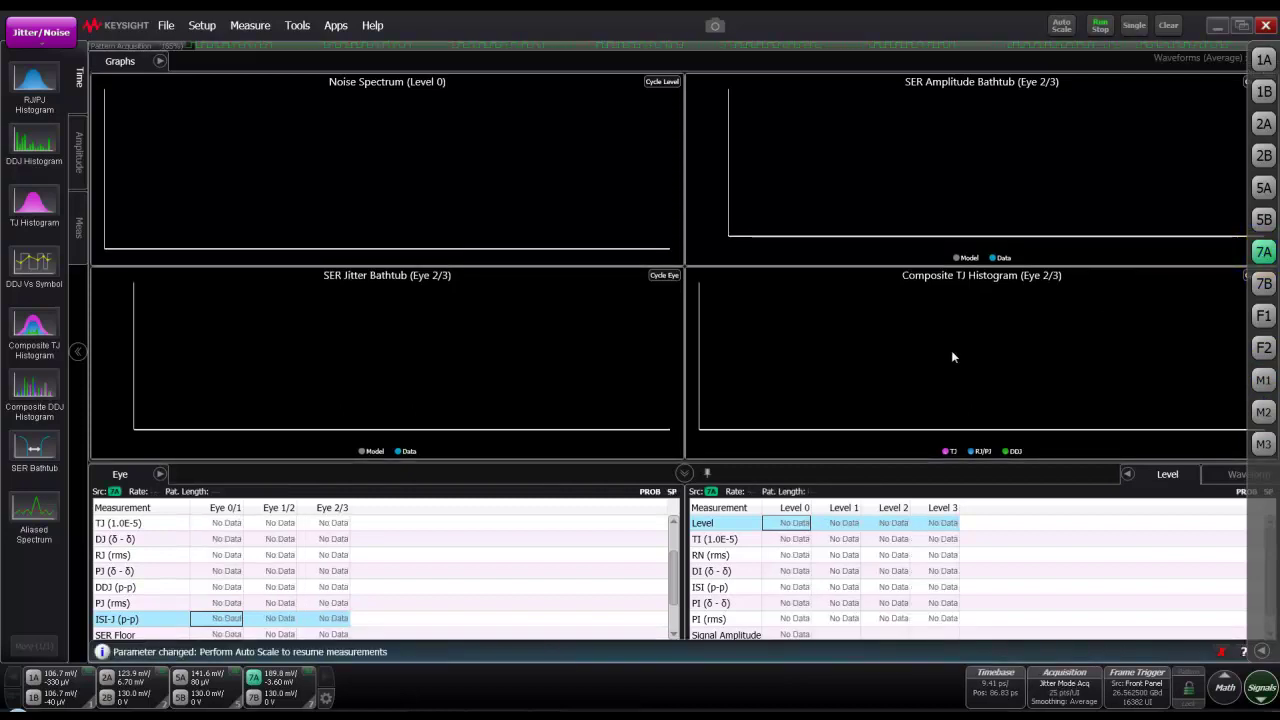
left_click(1058, 27)
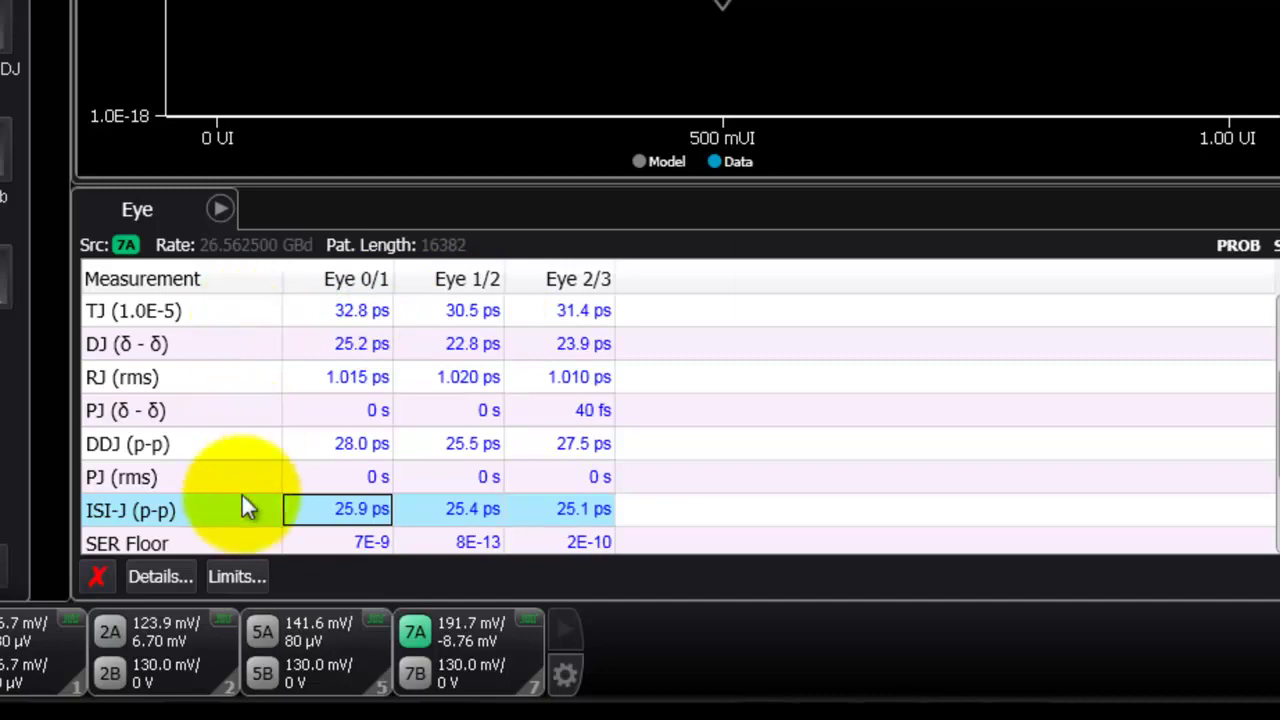
left_click(236, 574)
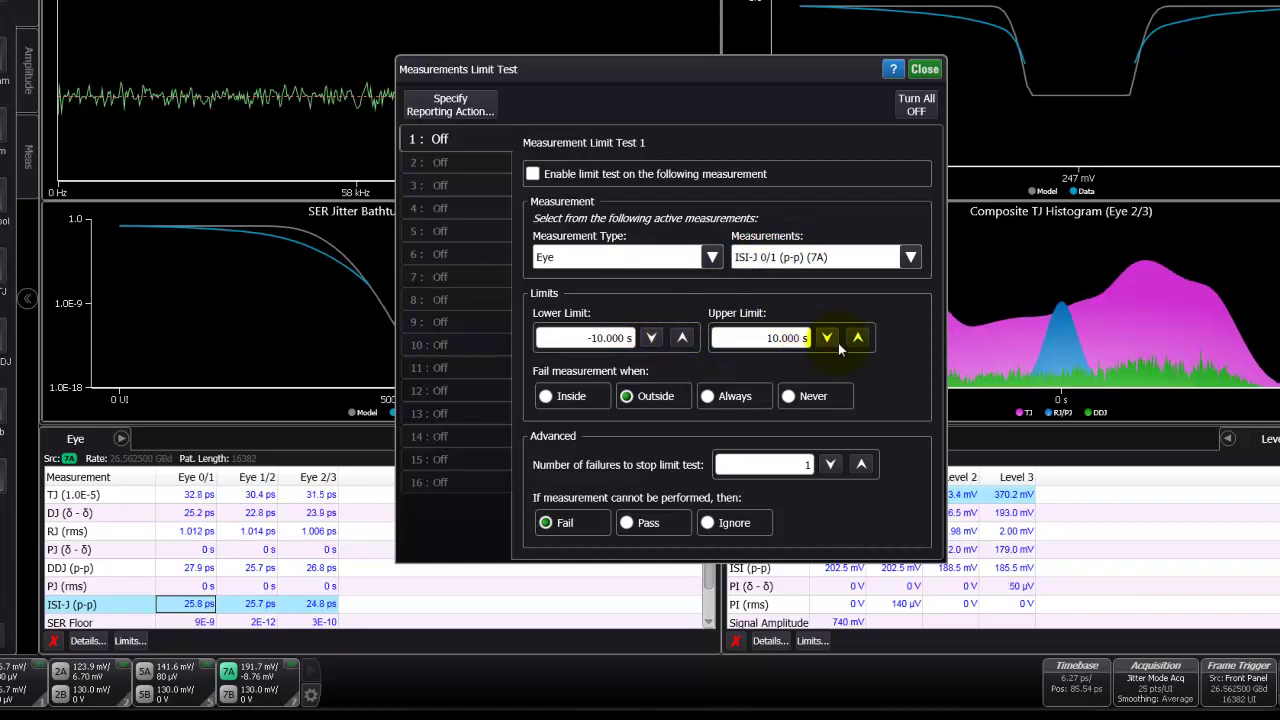
left_click(926, 69)
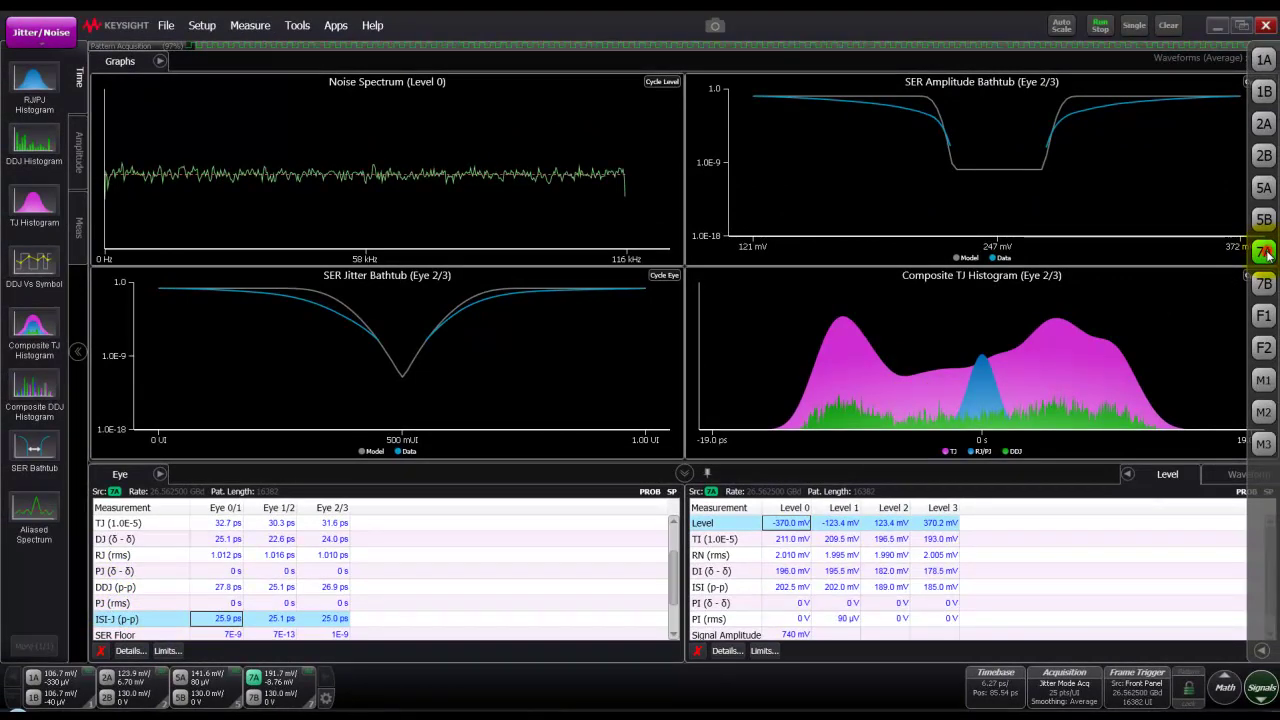
Change the jitter source to channel 5A and autoscale to re-characterize the pattern.
left_click(1264, 188)
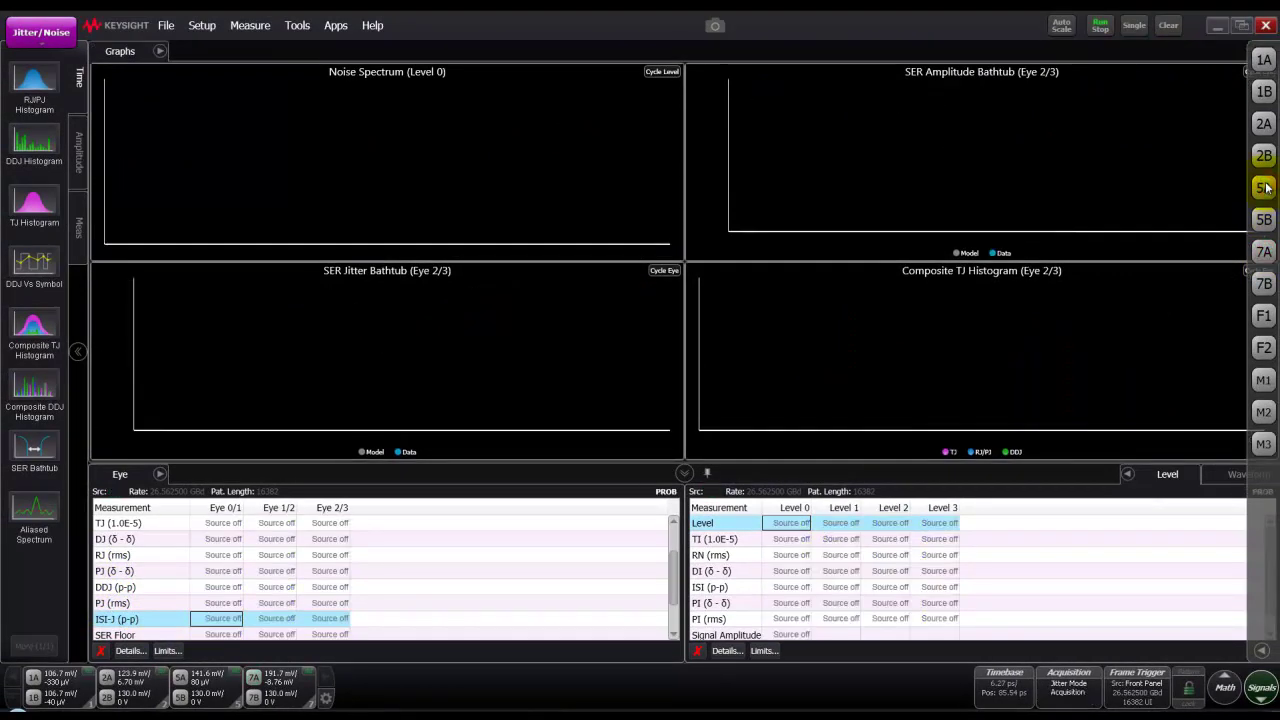
left_click(1061, 24)
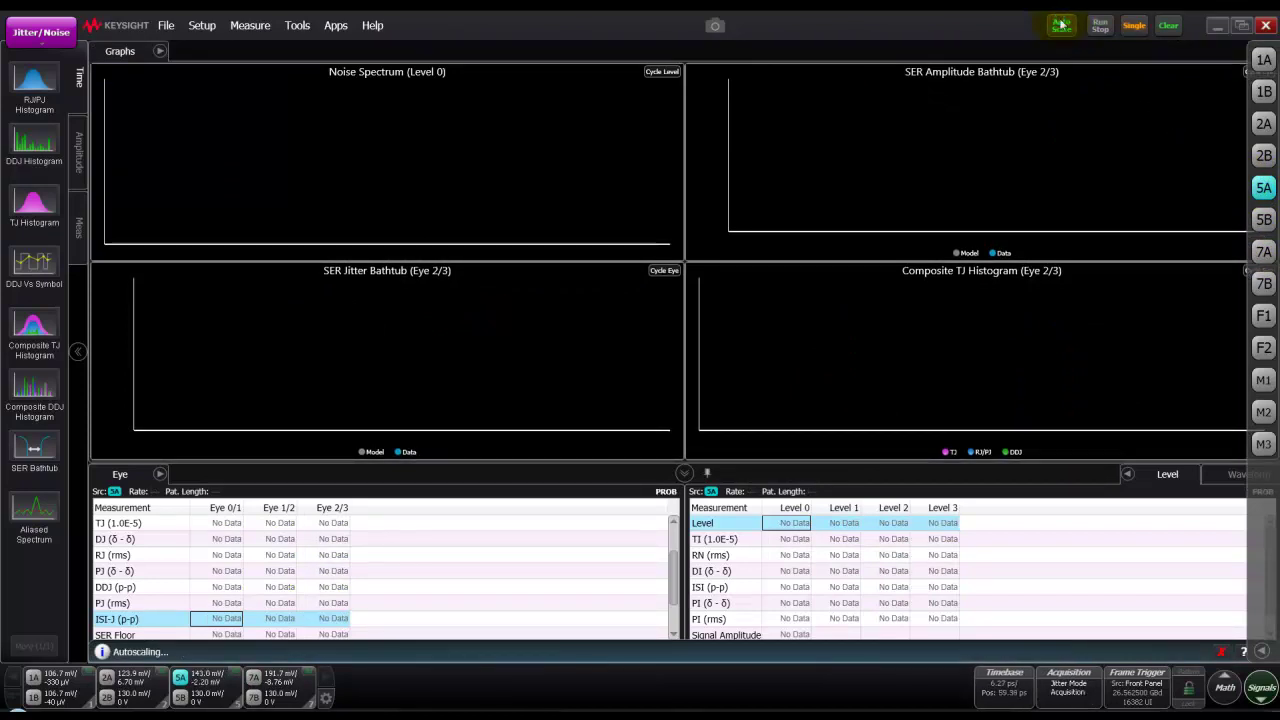